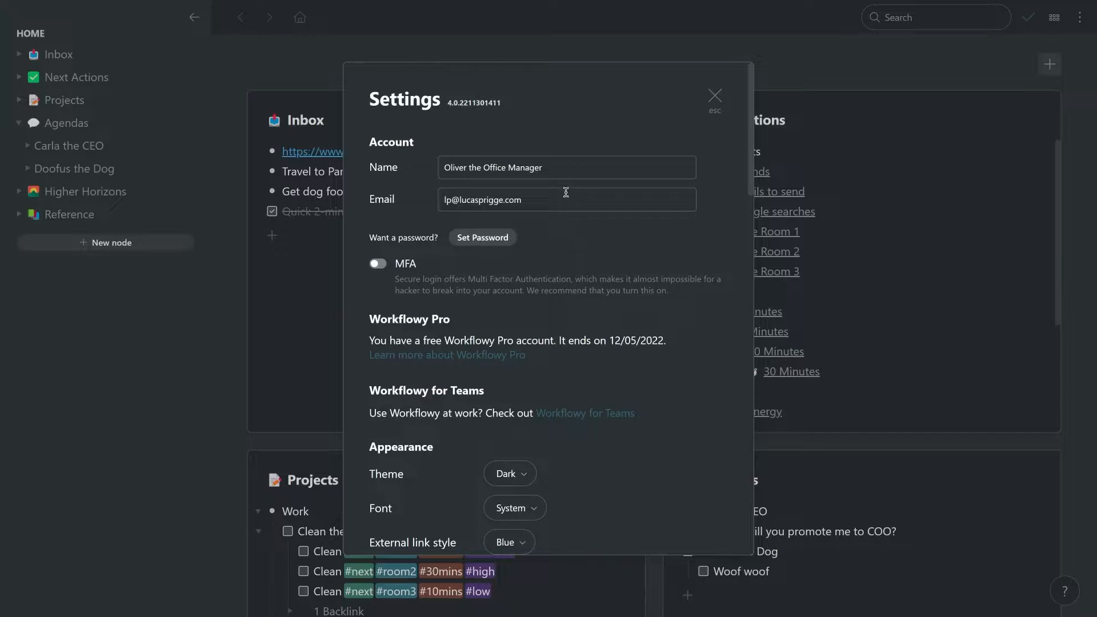
# Step: Examine the settings for theme, font, external link style and image thumbnail size without changing them
pyautogui.scroll(-5, 566, 192)
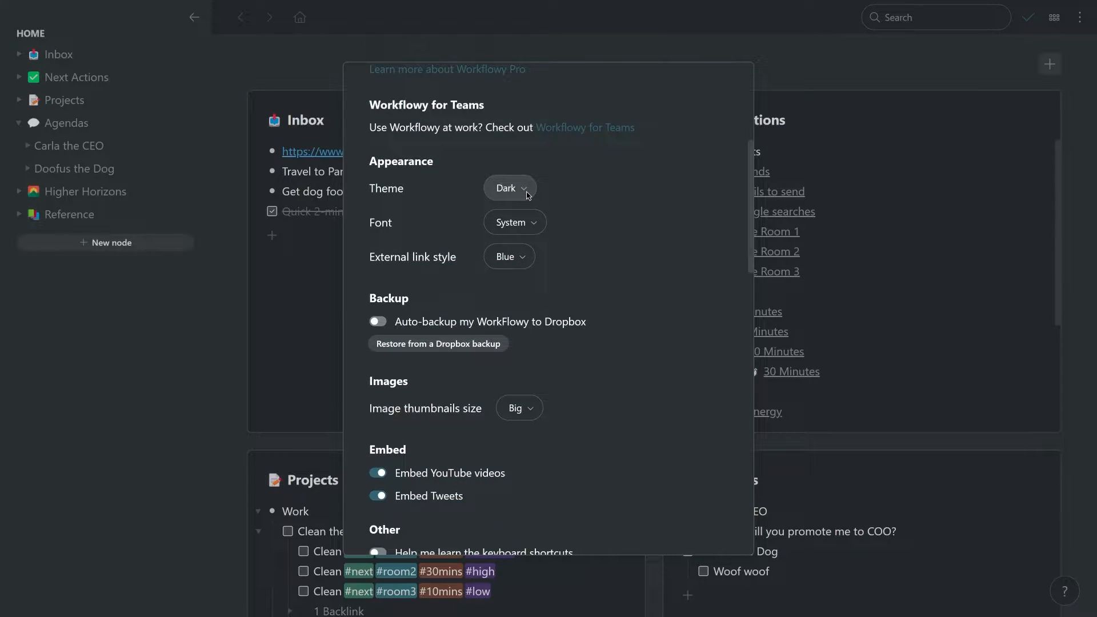
pyautogui.click(529, 195)
pyautogui.click(526, 195)
pyautogui.click(527, 222)
pyautogui.click(527, 223)
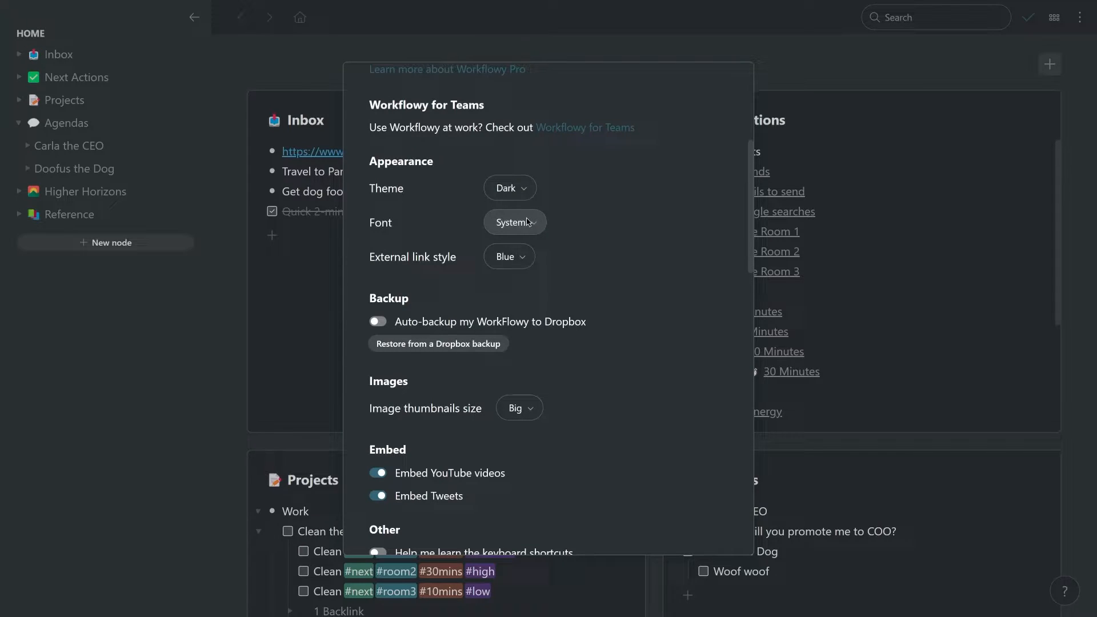
pyautogui.click(522, 258)
pyautogui.click(521, 259)
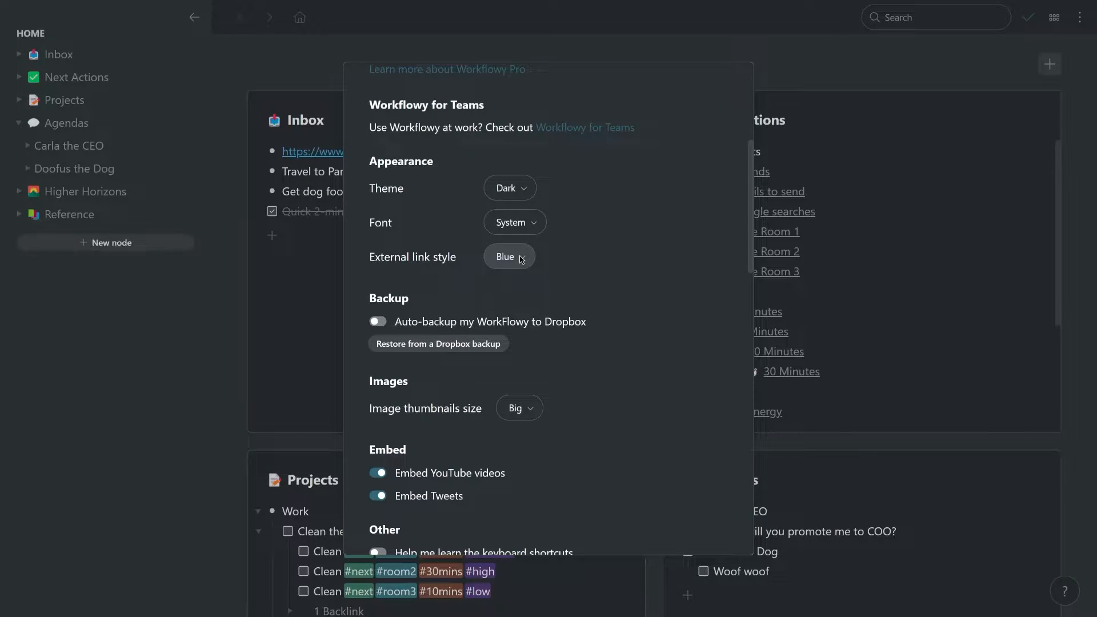
pyautogui.scroll(-3, 522, 259)
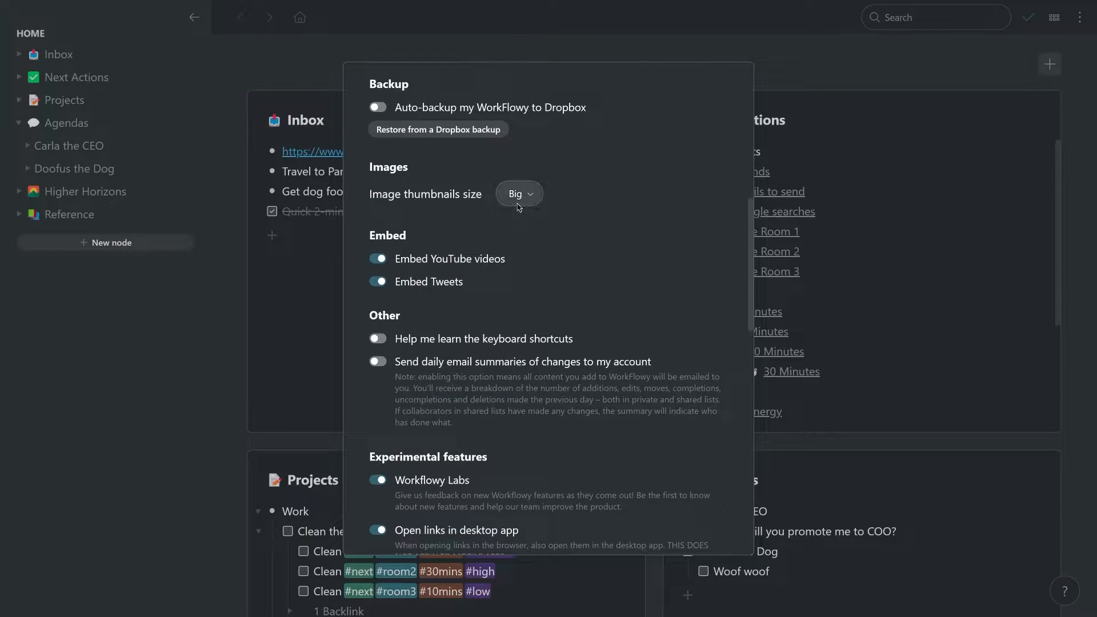
pyautogui.click(515, 195)
pyautogui.click(515, 195)
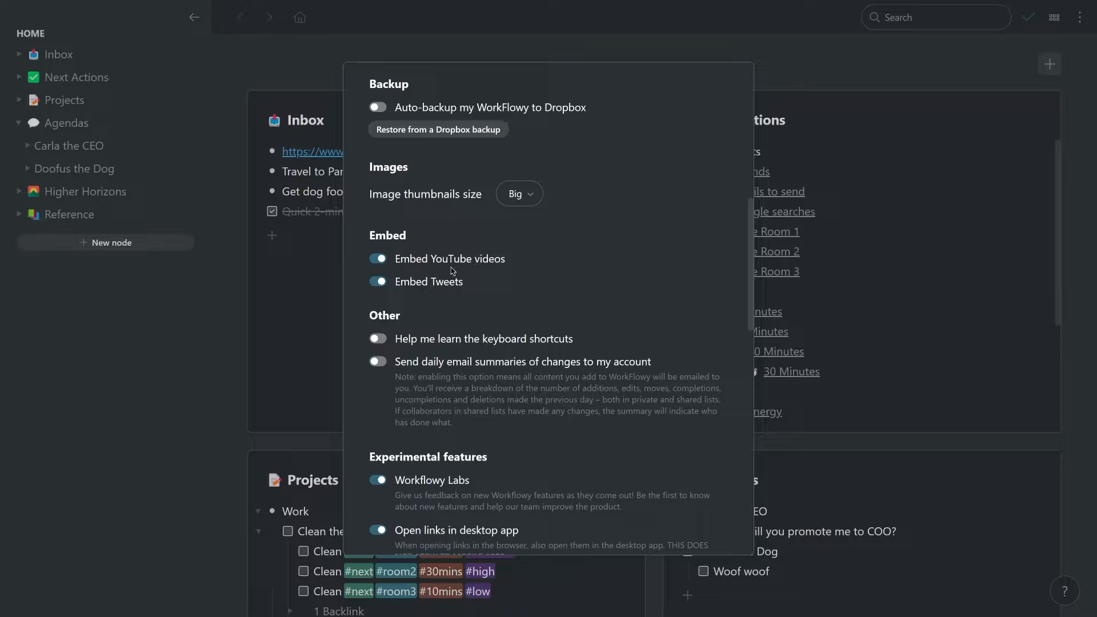
# Step: Review the list of experimental features in the settings, from Workflowy Labs to the bullet display option for todos
pyautogui.scroll(-8, 451, 284)
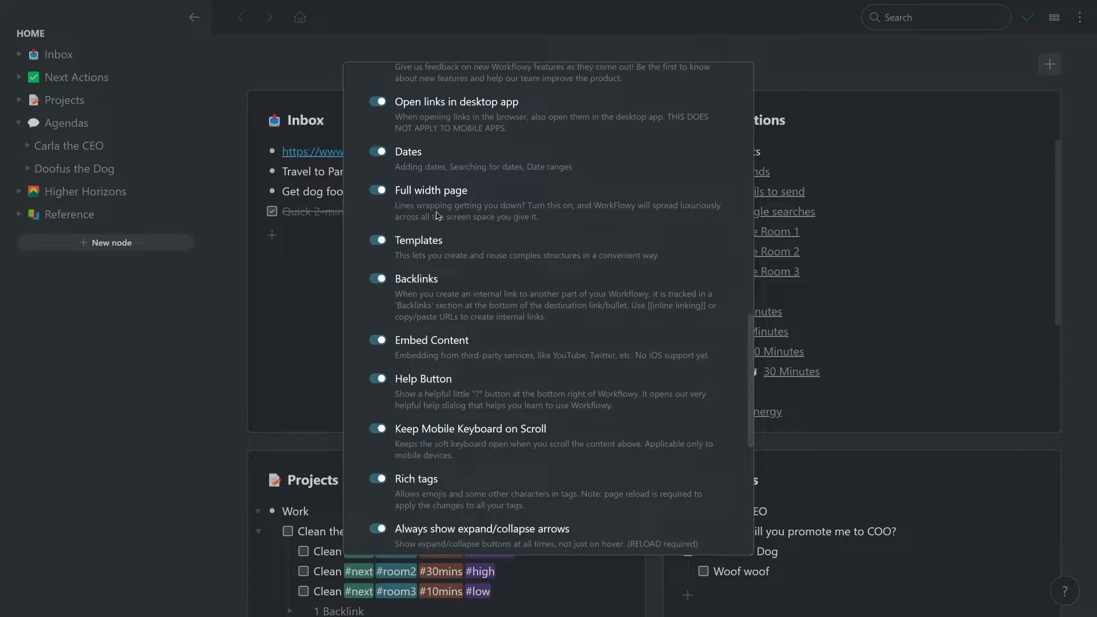
pyautogui.scroll(-7, 435, 203)
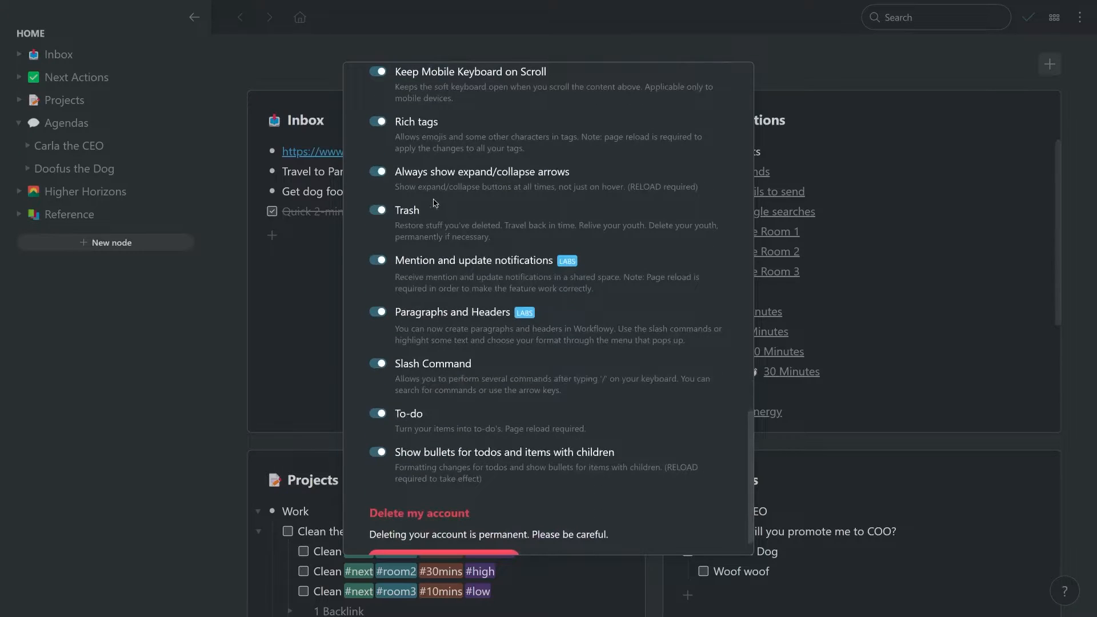
pyautogui.scroll(11, 434, 203)
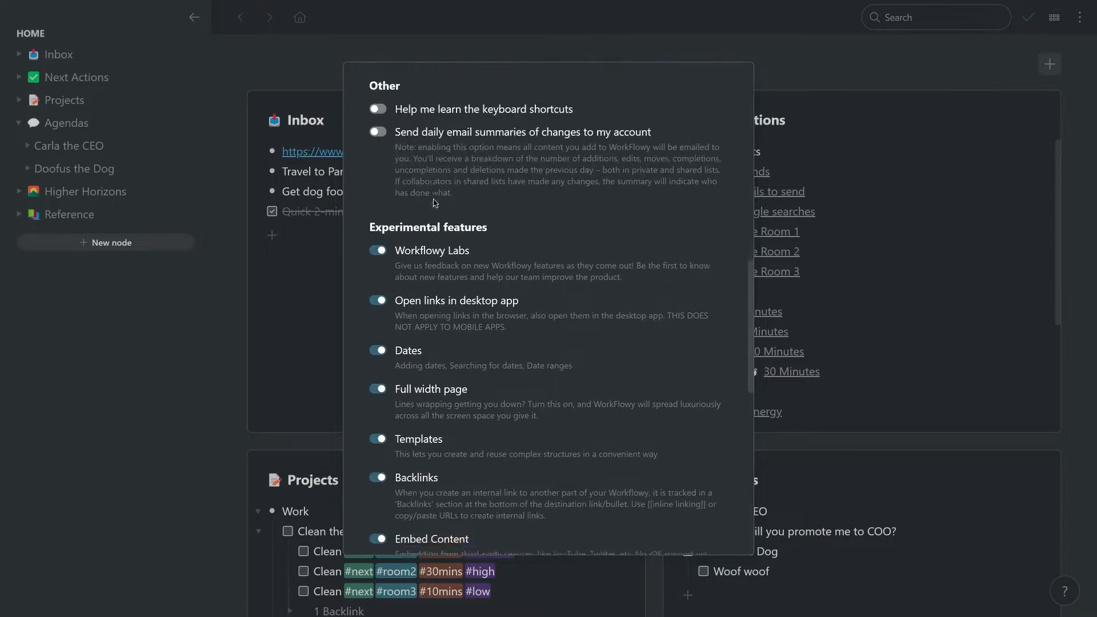
pyautogui.scroll(-4, 434, 203)
pyautogui.scroll(3, 428, 183)
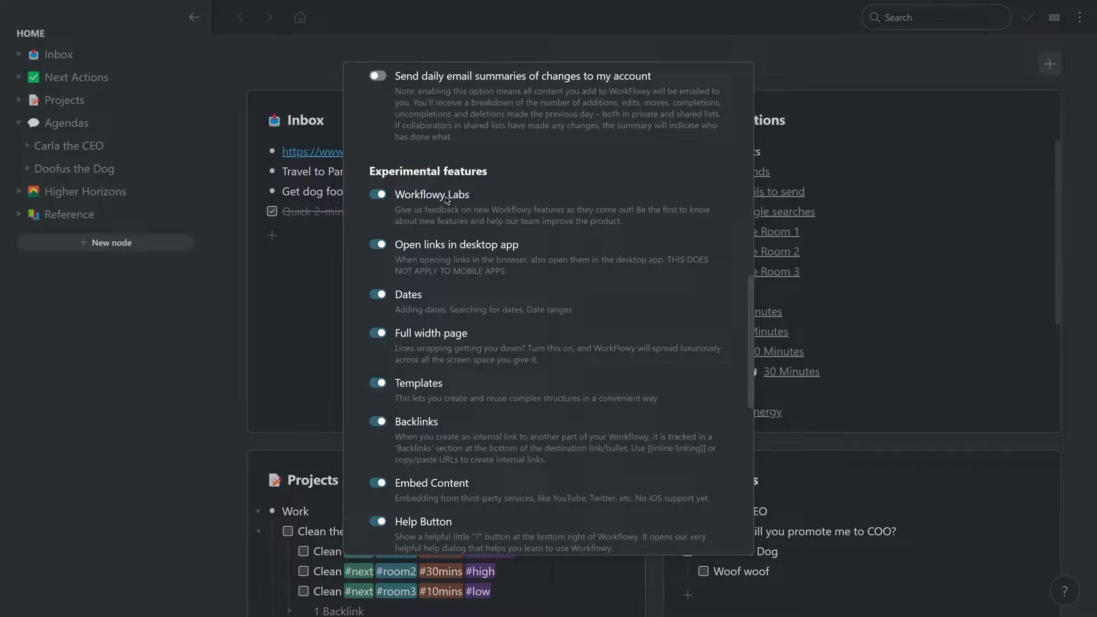
pyautogui.scroll(-5, 457, 223)
pyautogui.scroll(-3, 458, 224)
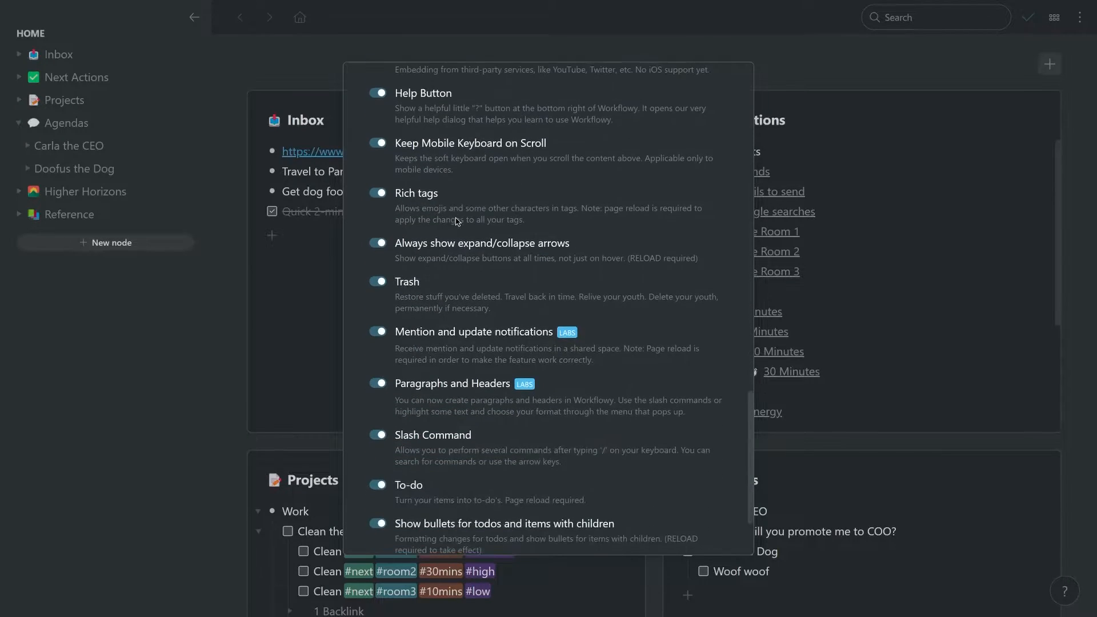
pyautogui.scroll(-2, 457, 222)
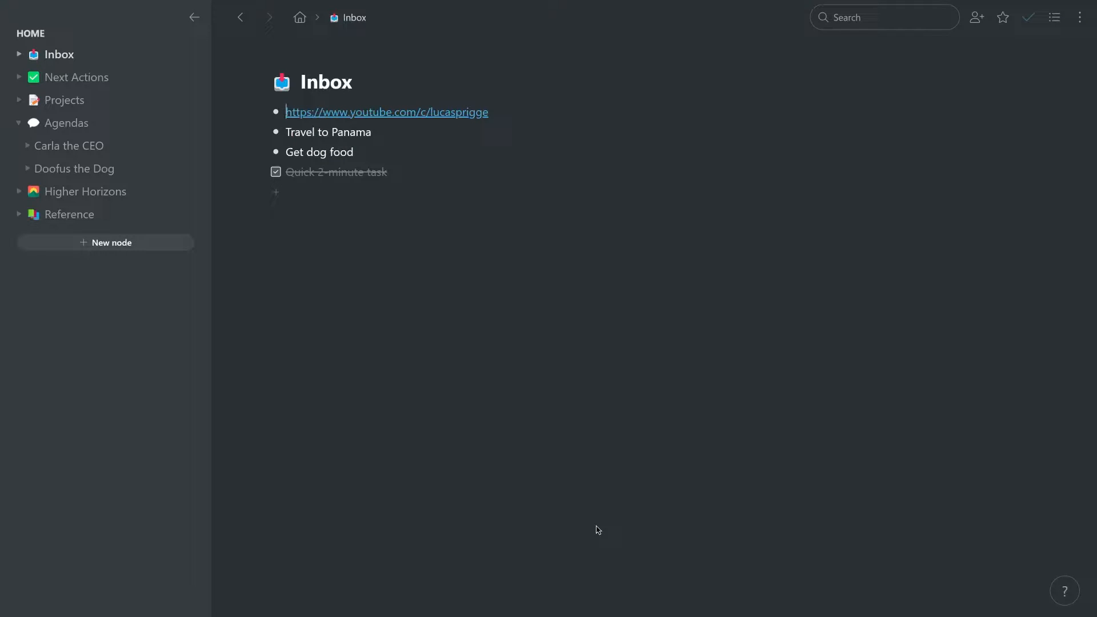
# Step: Add two bullets at the top of the Inbox: "Add any new item", and "Add a new idea" started from the Projects page
pyautogui.press('Return')
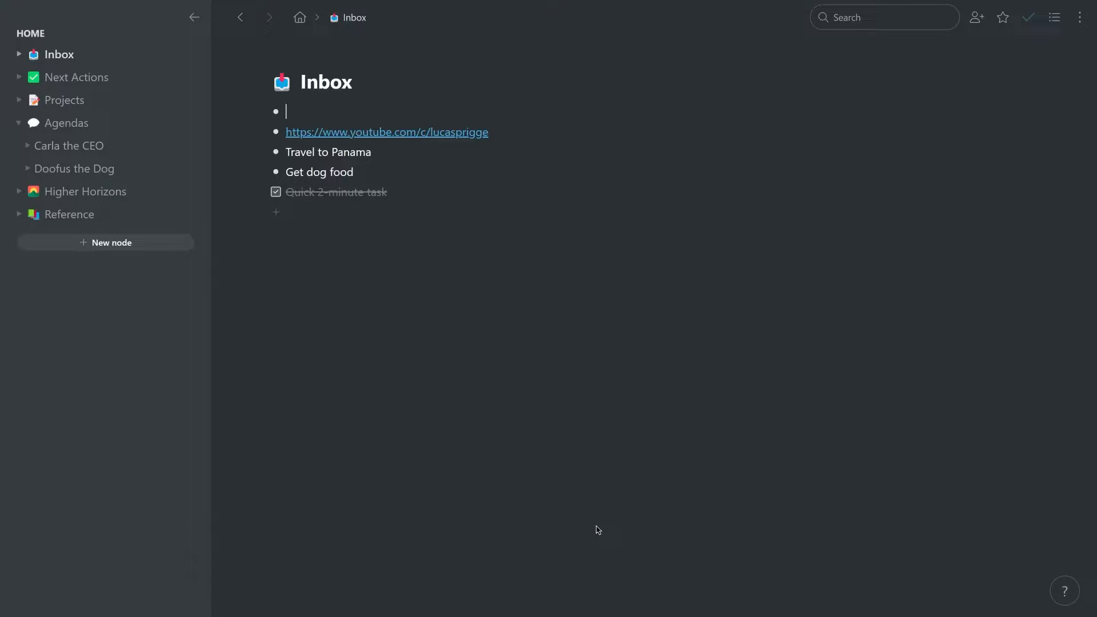
pyautogui.write('Add any new item')
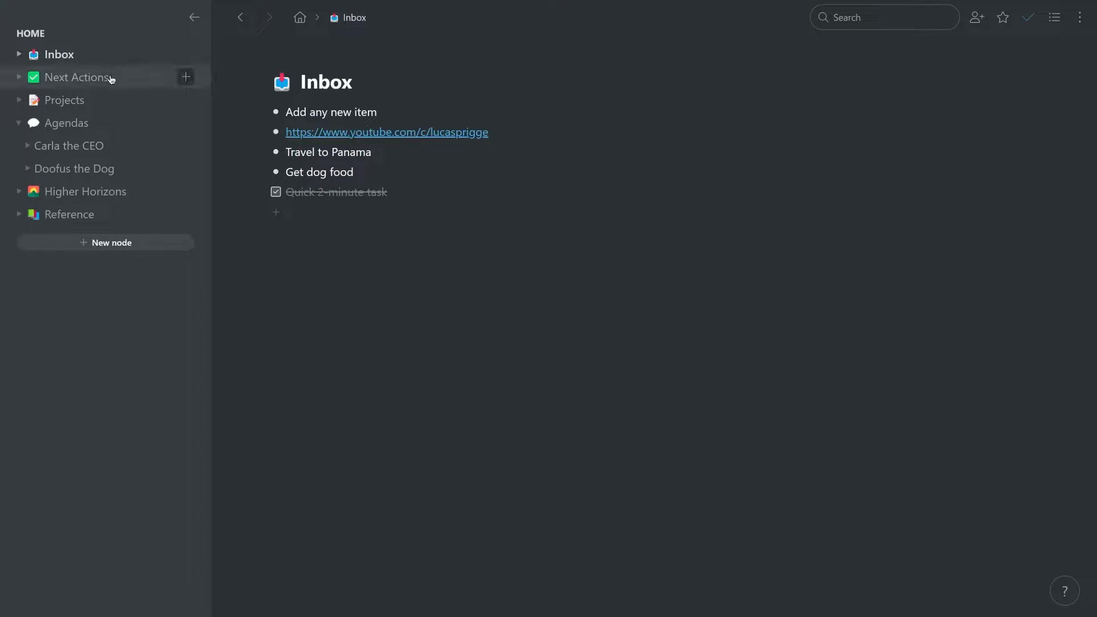
pyautogui.click(107, 105)
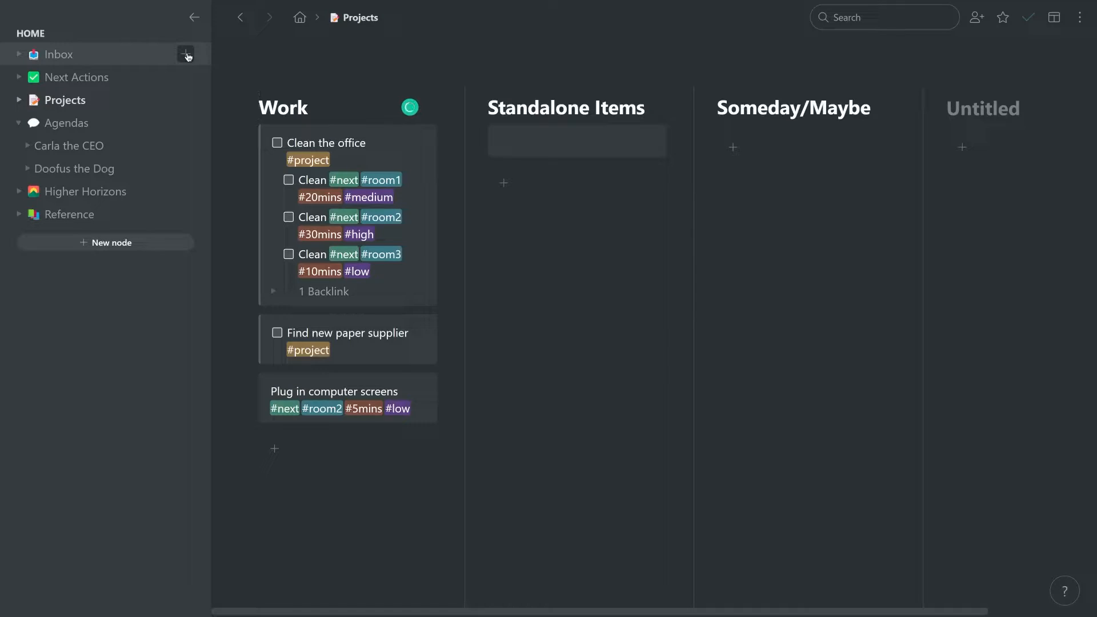
pyautogui.click(186, 54)
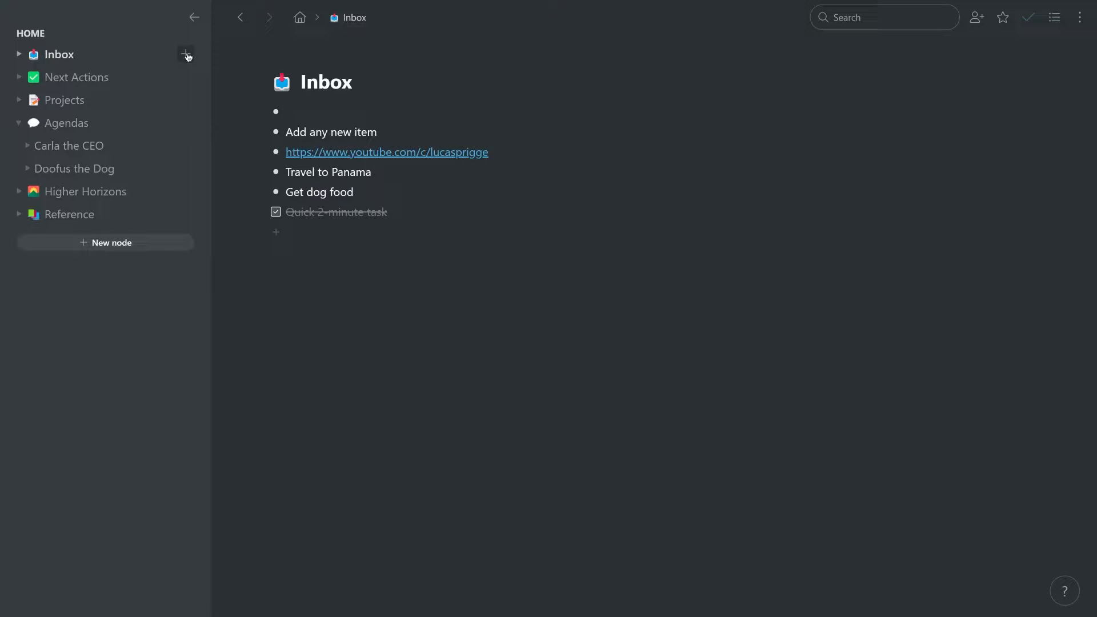
pyautogui.write('Add a new idea')
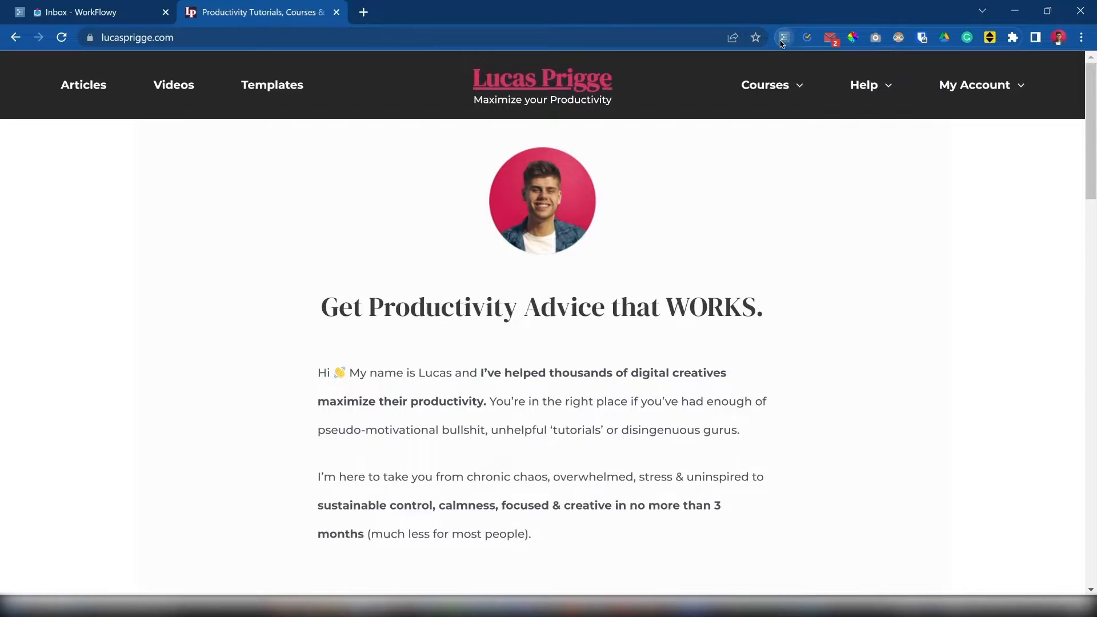
# Step: Clip the open web page with the WorkFlowy browser extension into a new bullet above "Add a new idea" in the Inbox
pyautogui.click(783, 41)
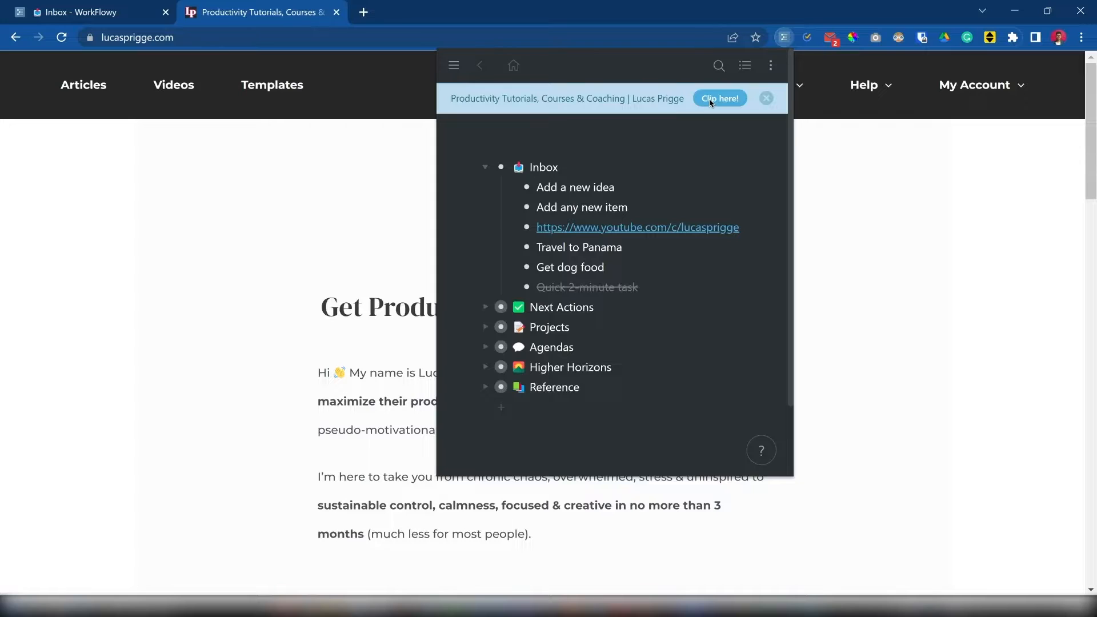
pyautogui.click(537, 187)
pyautogui.press('Return')
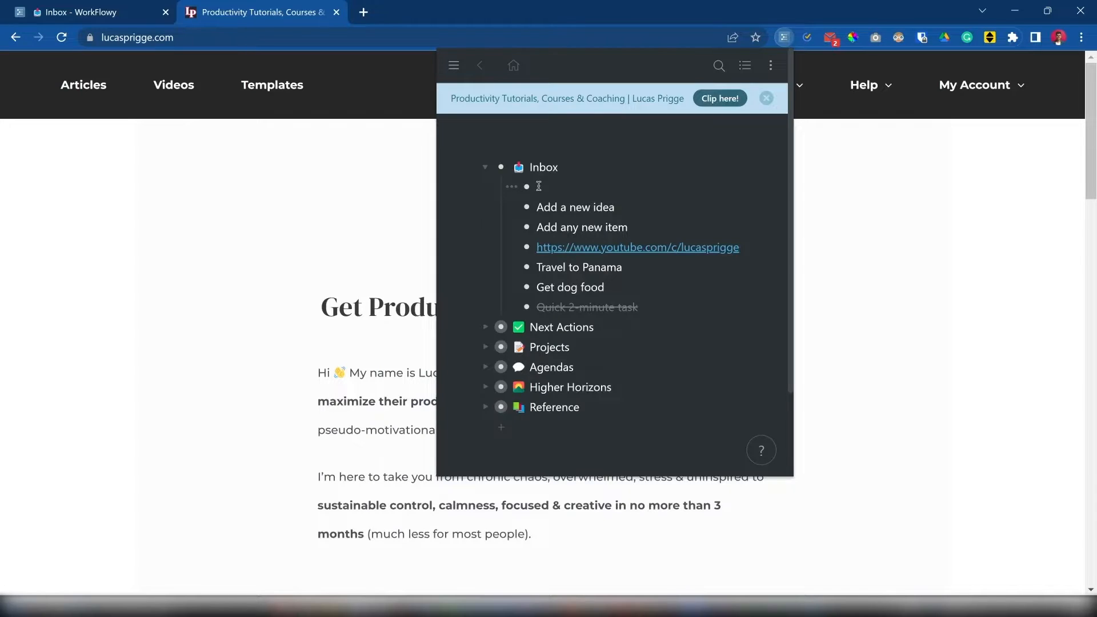
pyautogui.click(722, 99)
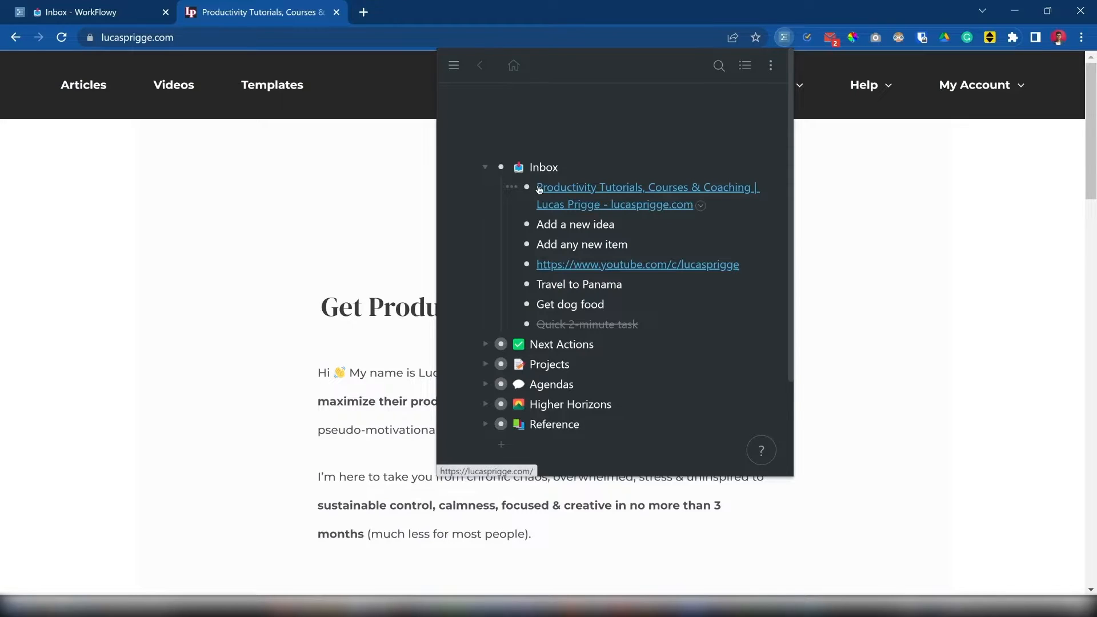
pyautogui.click(1010, 298)
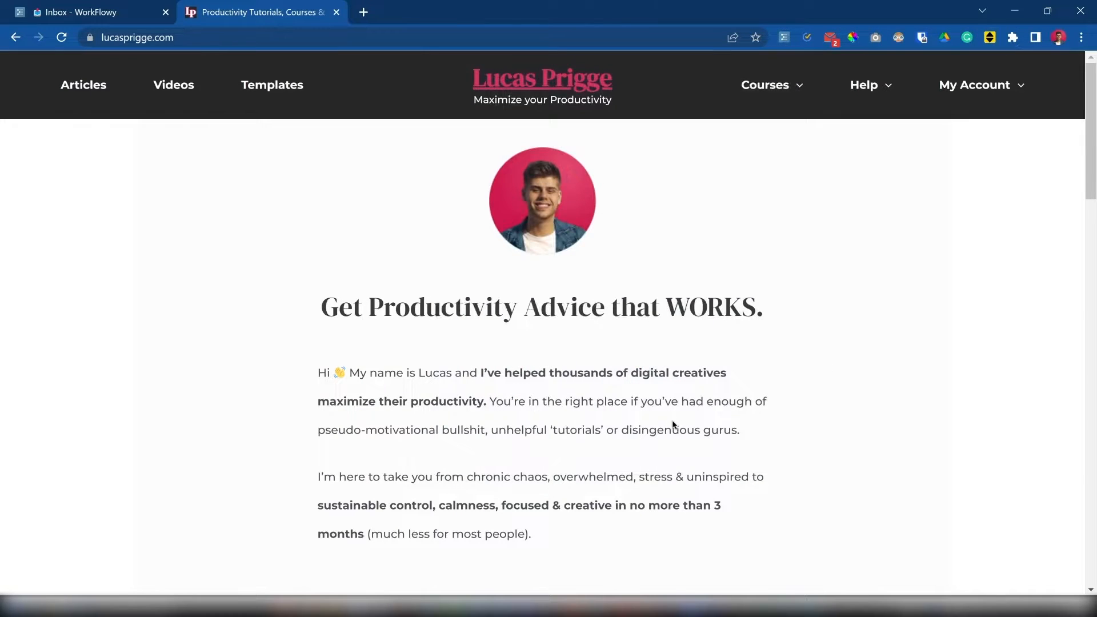
# Step: Clip the page's "Get Productivity Advice that WORKS." heading and first paragraph into a new Inbox bullet directly above "Add a new idea"
pyautogui.moveTo(766, 436); pyautogui.dragTo(298, 301)
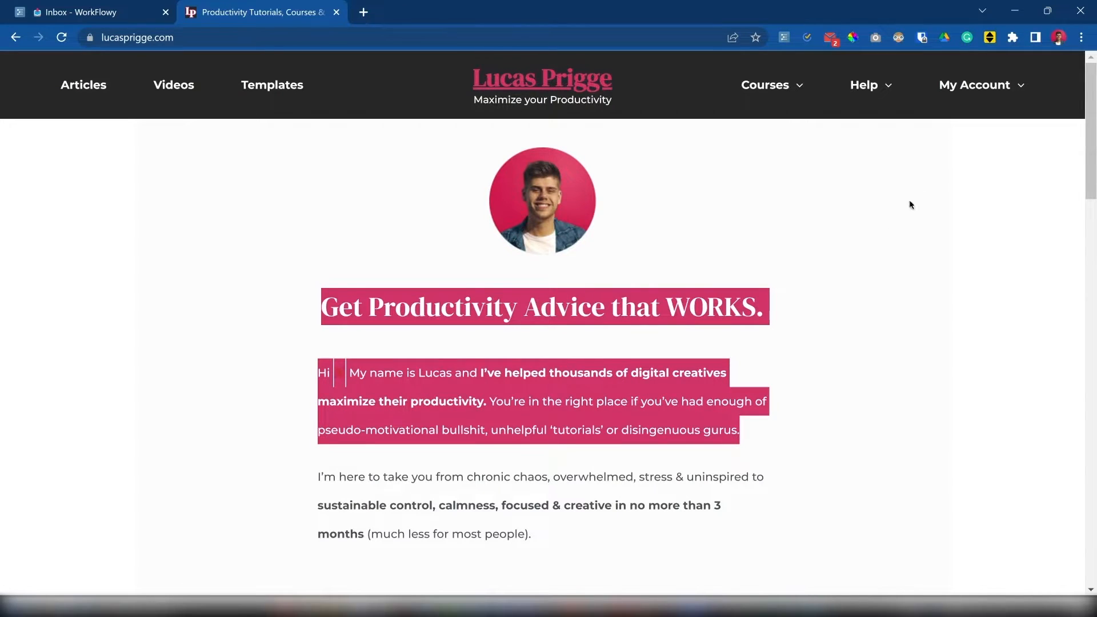
pyautogui.click(783, 38)
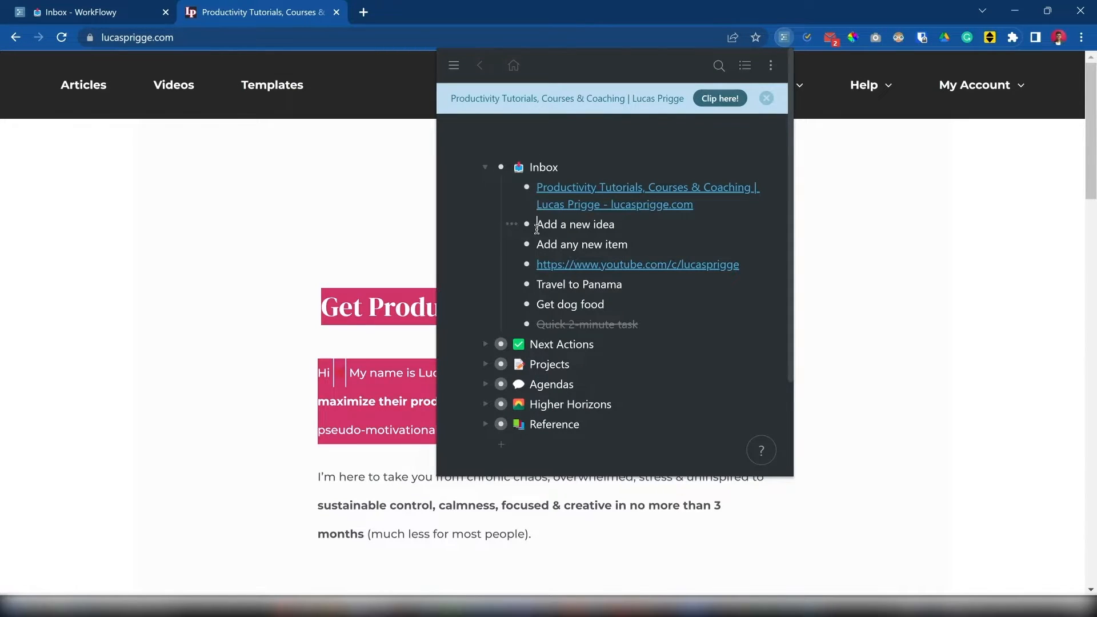
pyautogui.press('Return')
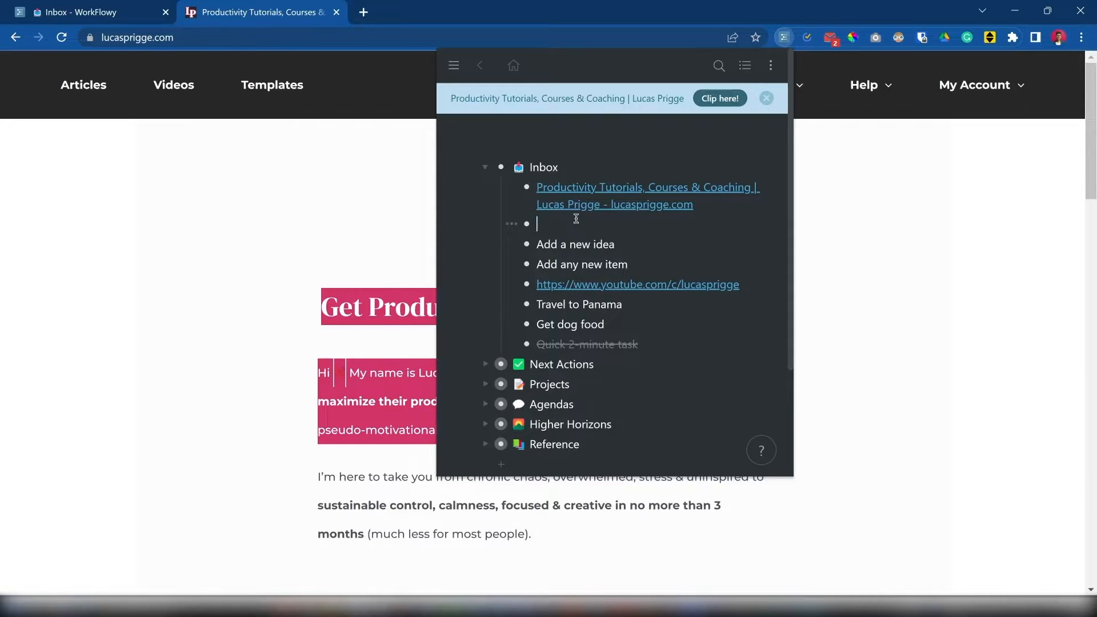
pyautogui.click(714, 103)
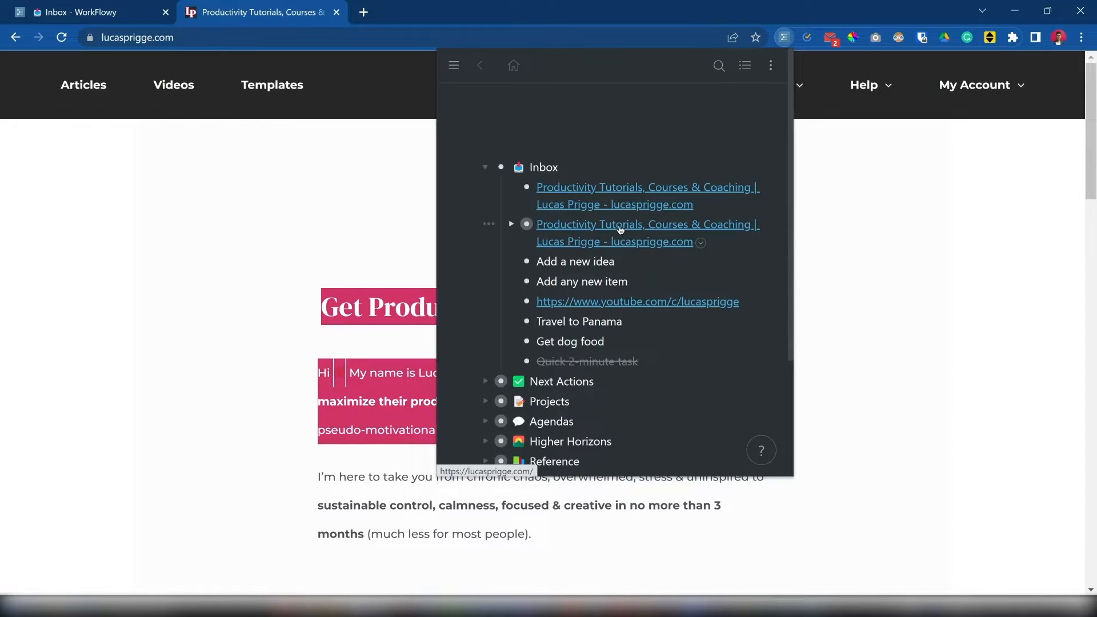
# Step: Expand the second clipped link to inspect its quoted text, and collapse it again in the full Inbox
pyautogui.click(511, 225)
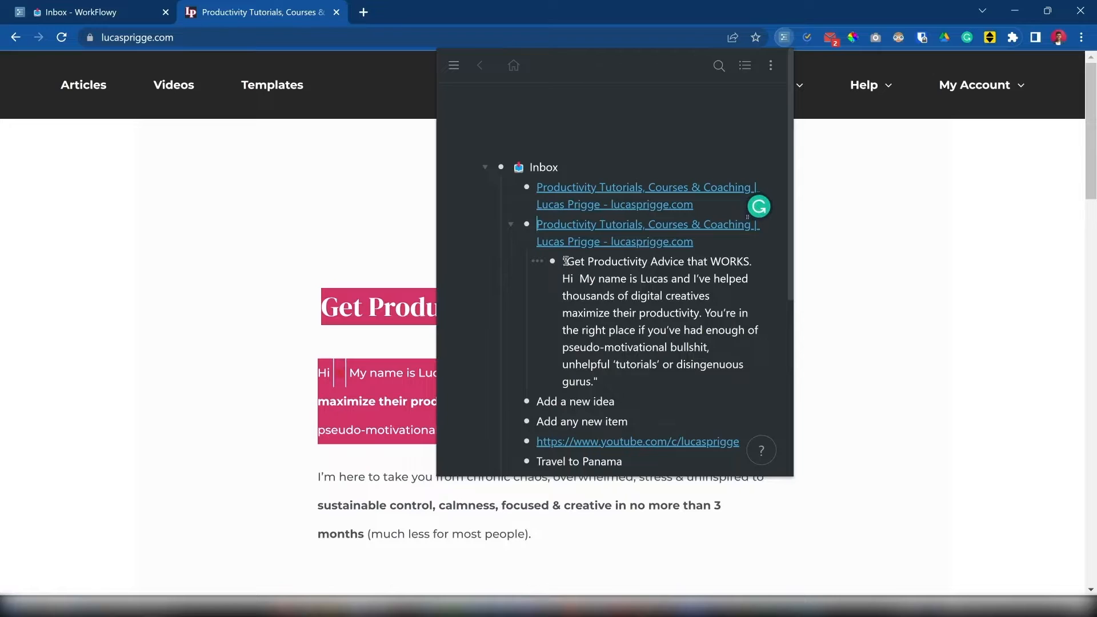
pyautogui.moveTo(564, 261); pyautogui.dragTo(612, 382)
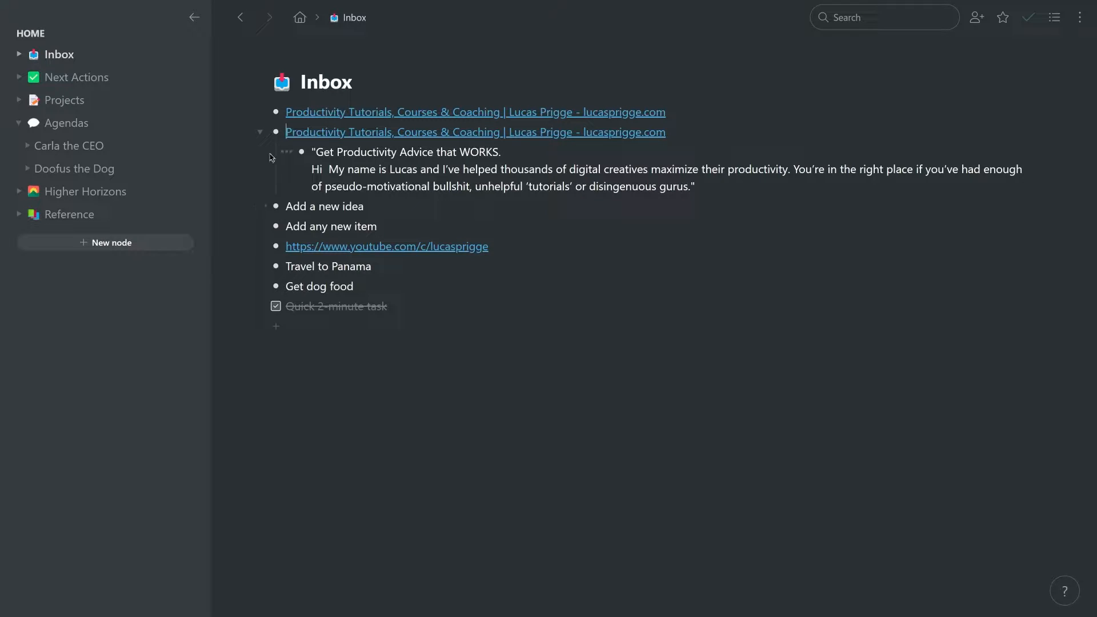
pyautogui.click(260, 133)
pyautogui.click(260, 133)
pyautogui.click(260, 133)
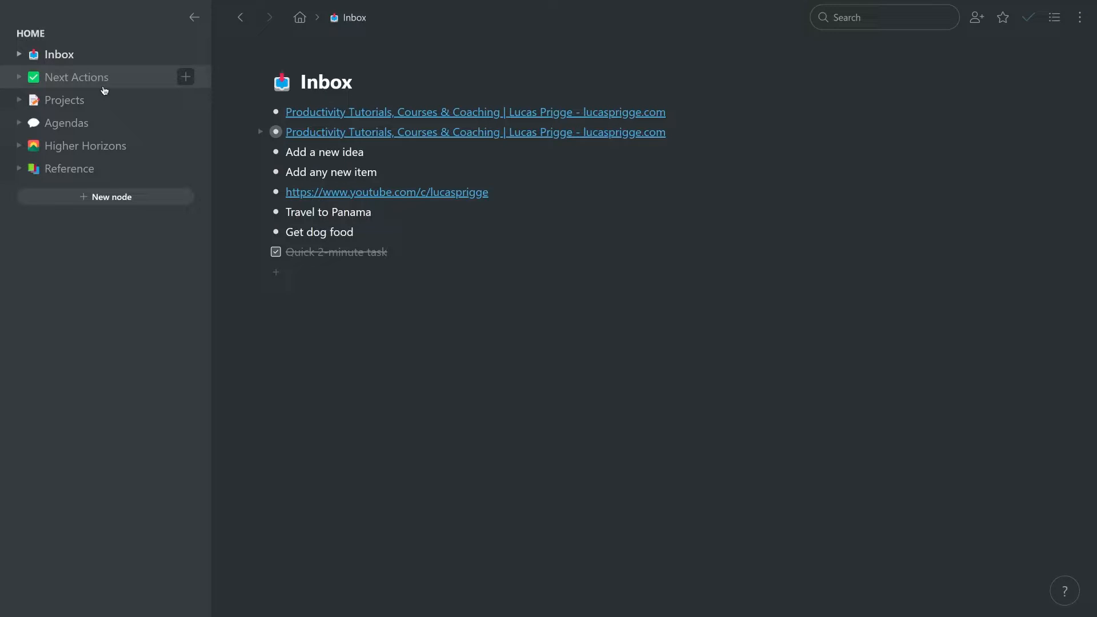
# Step: Look through the Home dashboard and the Next Actions, Projects, Agendas, Higher Horizons and Reference pages in turn
pyautogui.click(302, 22)
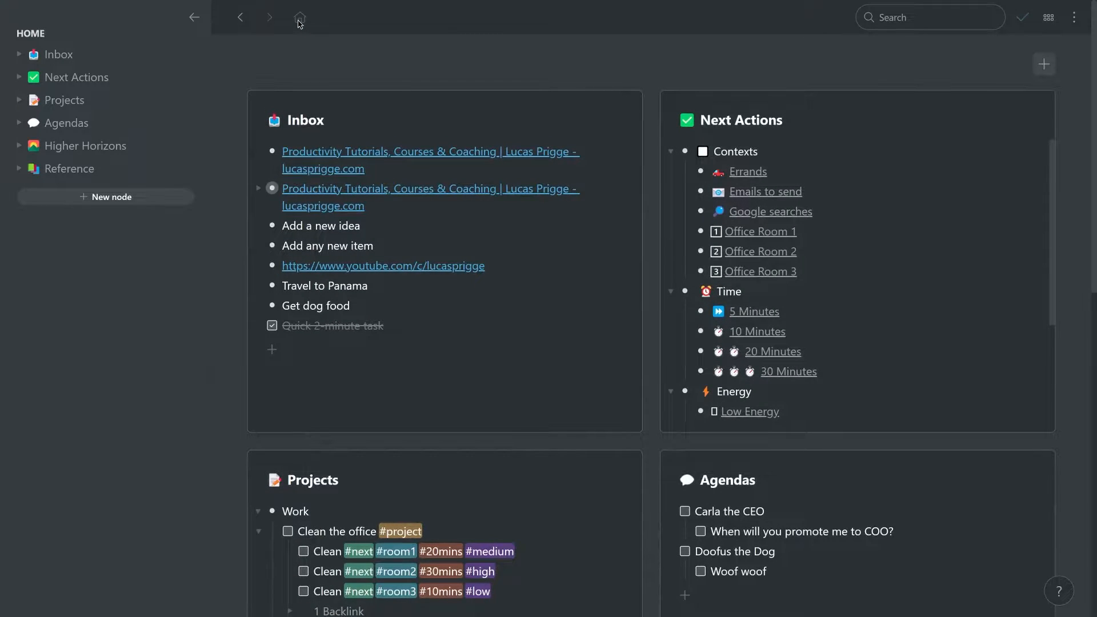
pyautogui.click(74, 80)
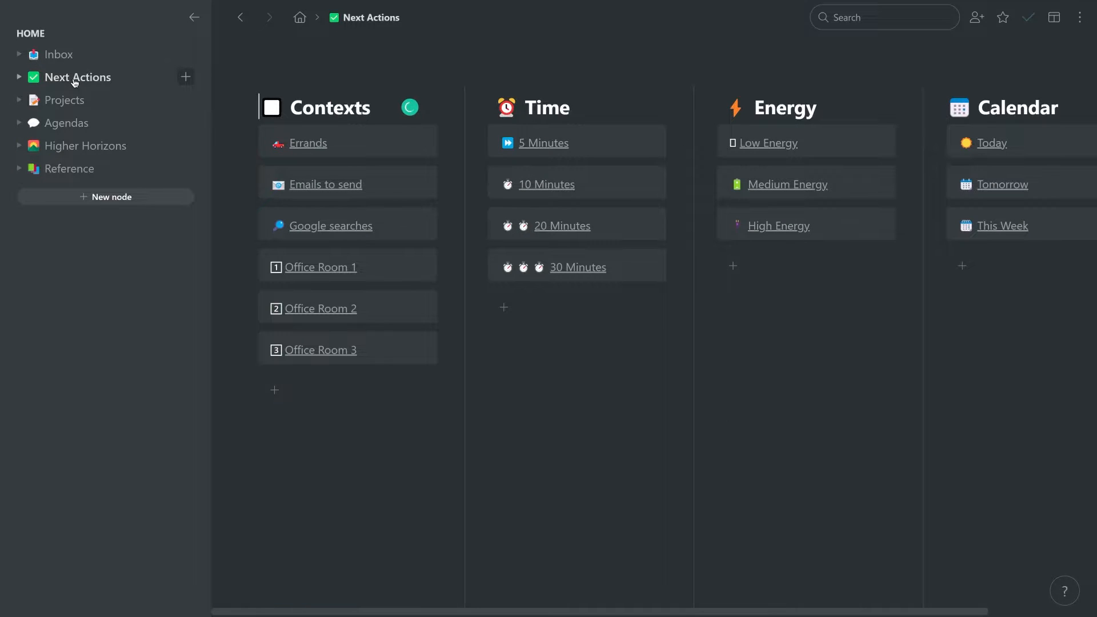
pyautogui.click(64, 101)
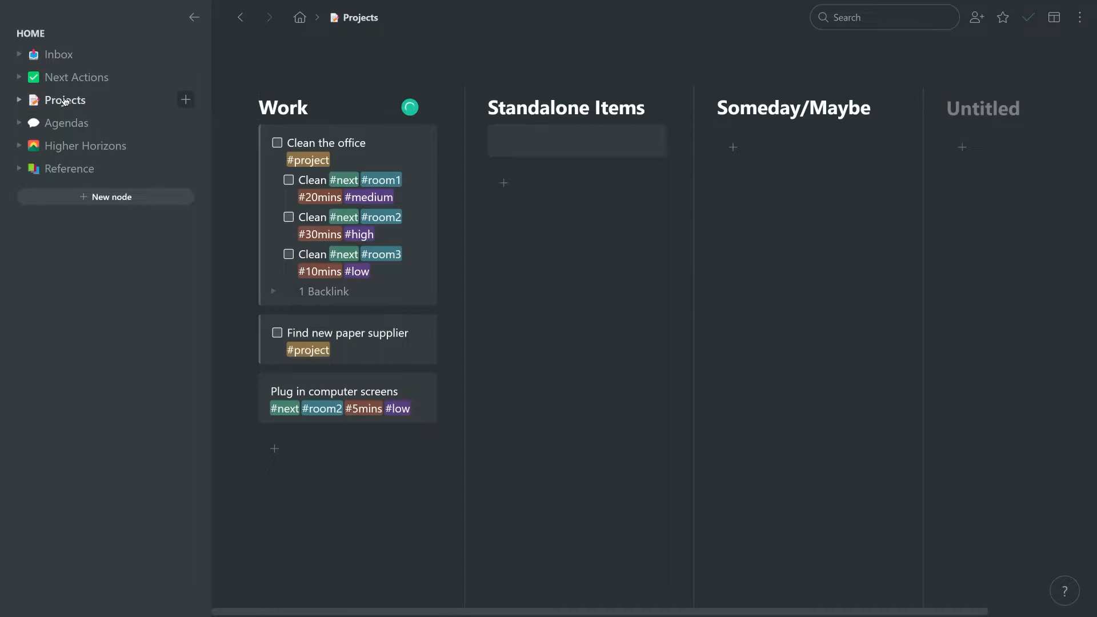
pyautogui.click(67, 121)
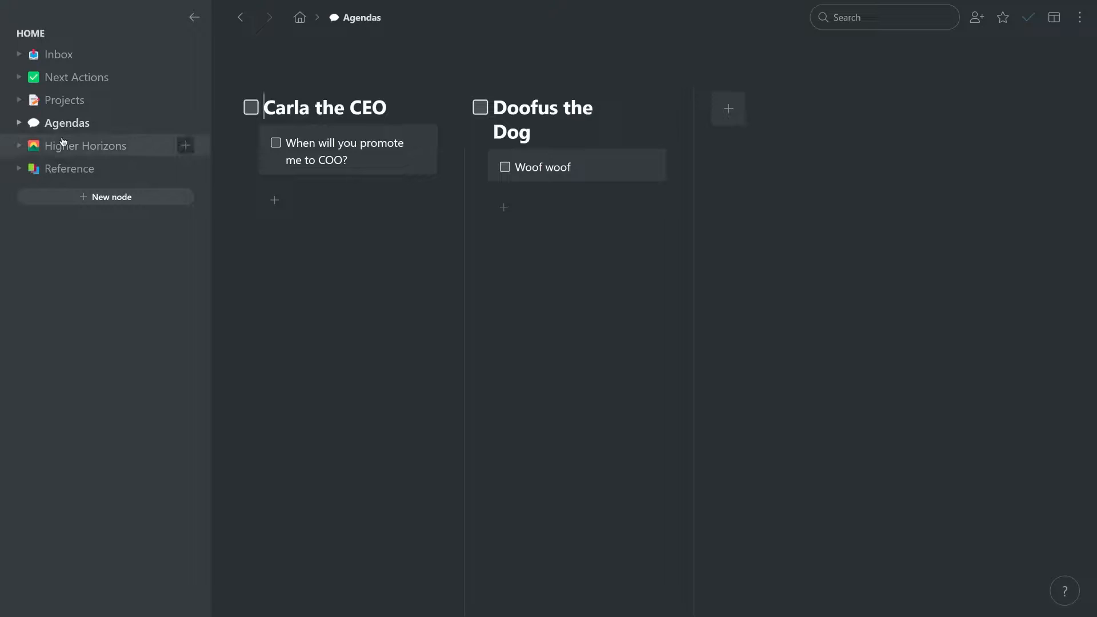
pyautogui.click(61, 144)
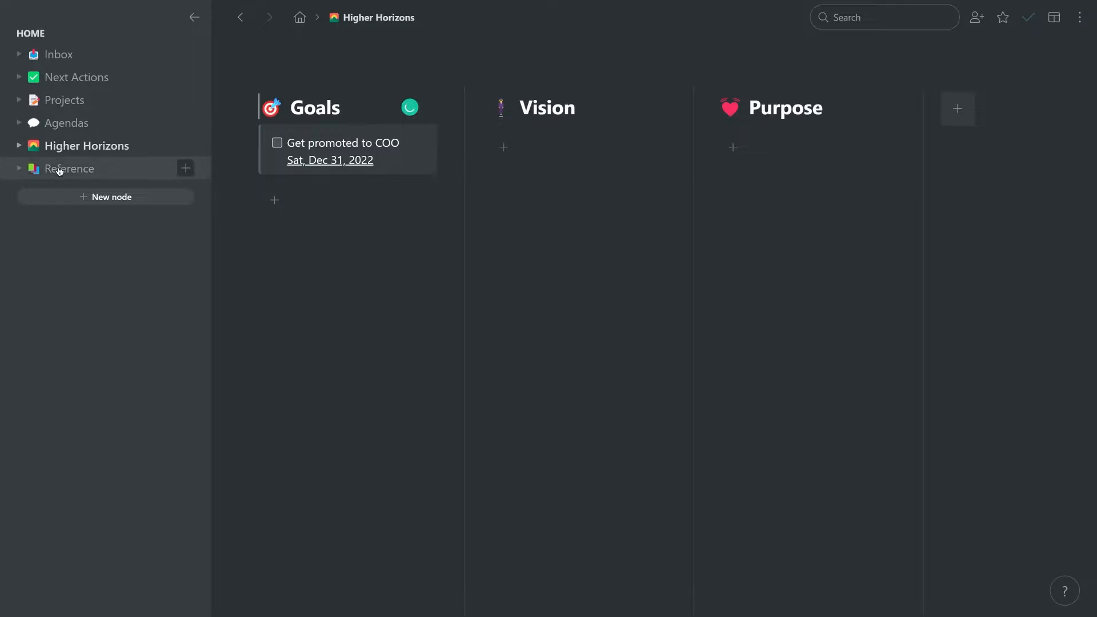
pyautogui.click(59, 169)
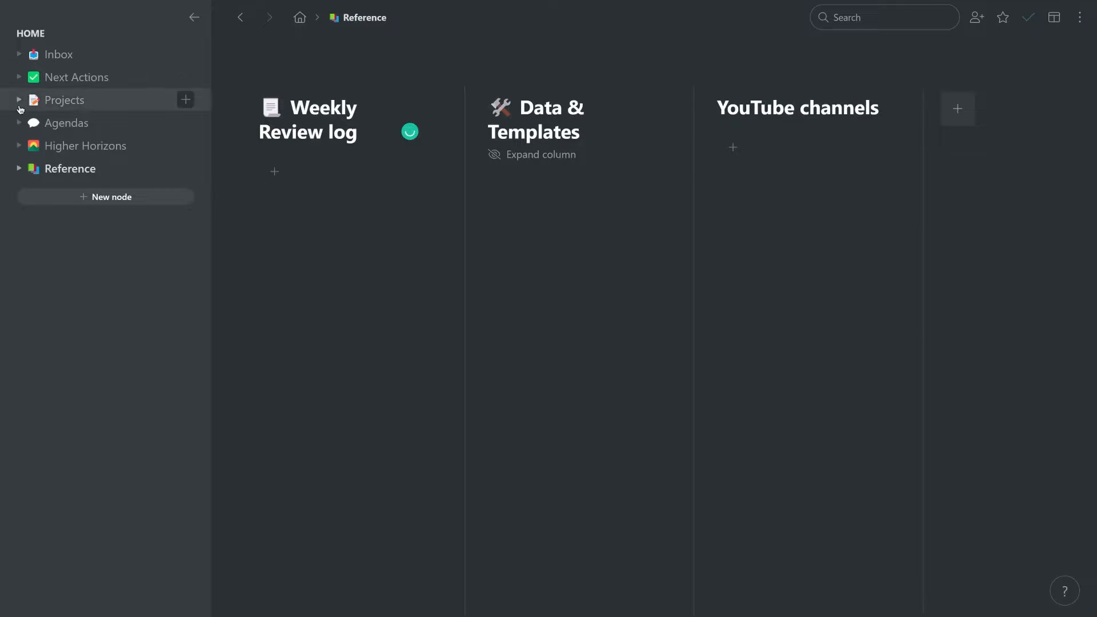
# Step: Expand Projects in the outline and open its Work list
pyautogui.click(19, 103)
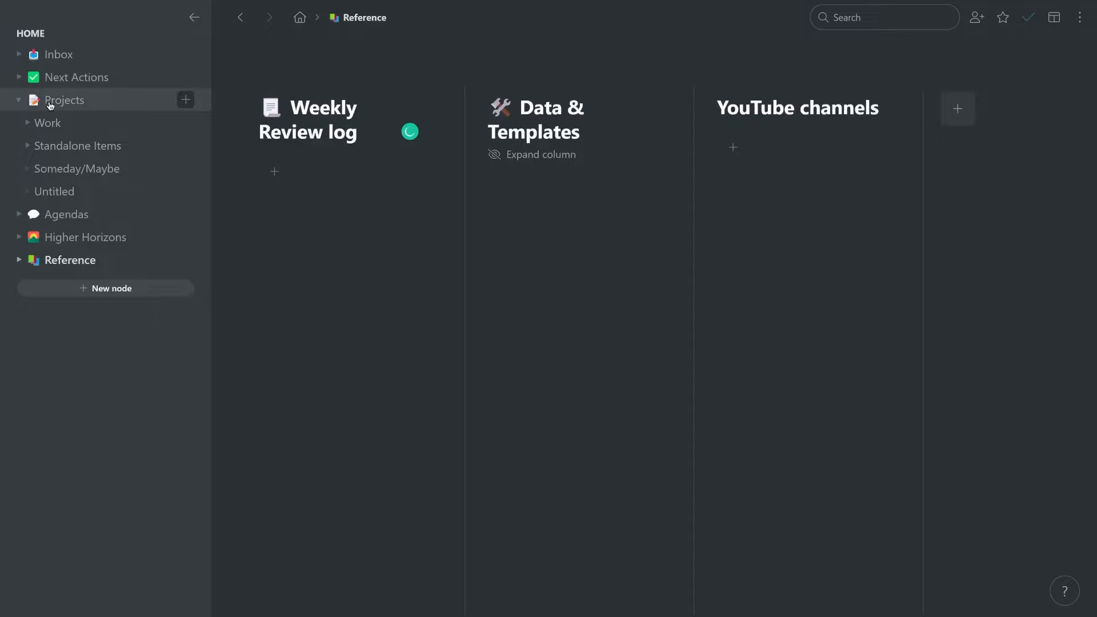
pyautogui.click(69, 131)
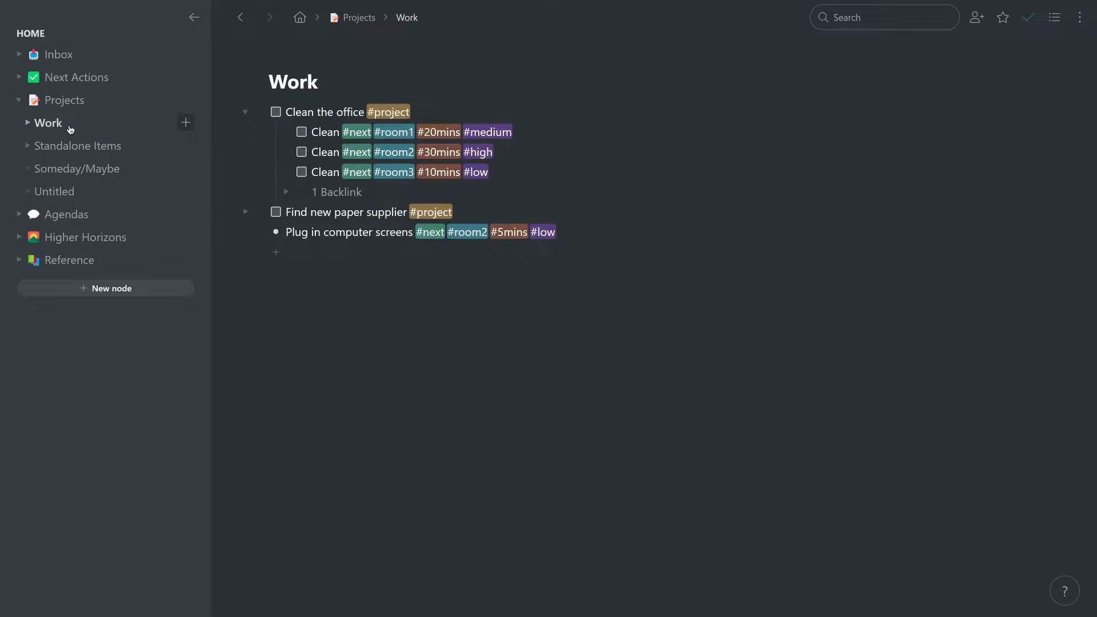
# Step: Look through the Standalone Items, Someday/Maybe and Untitled lists, and return to the Projects board
pyautogui.click(98, 144)
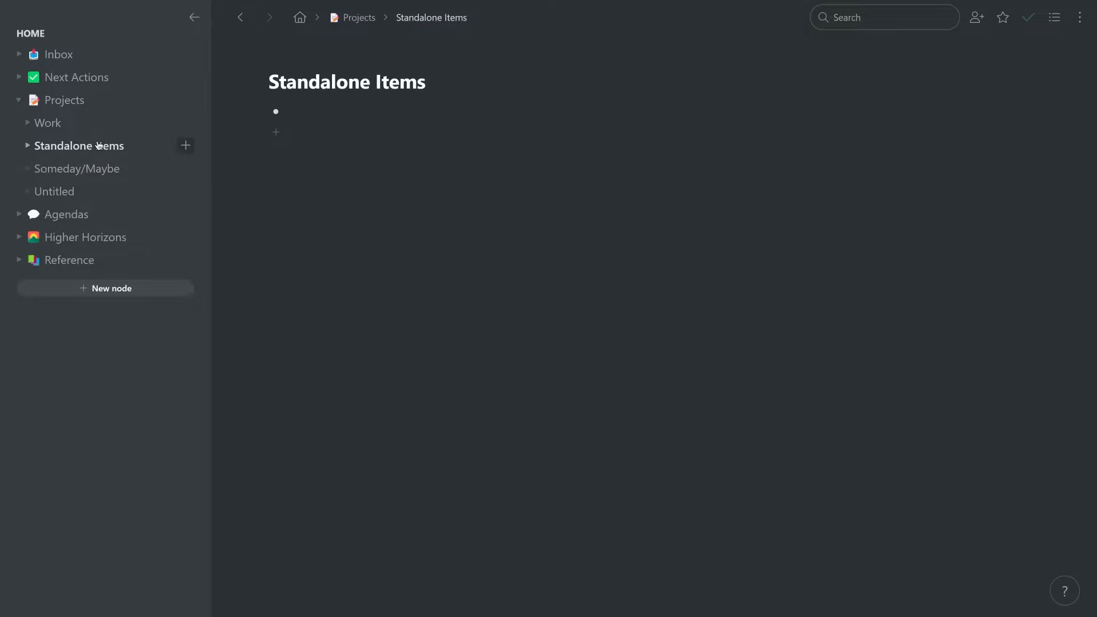
pyautogui.click(83, 170)
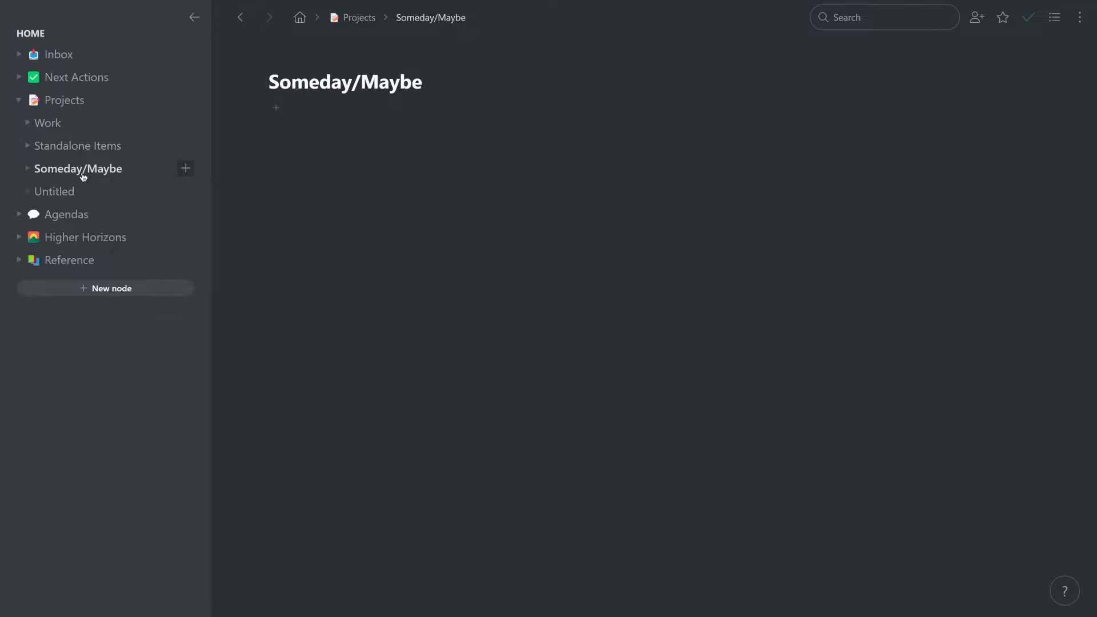
pyautogui.click(73, 192)
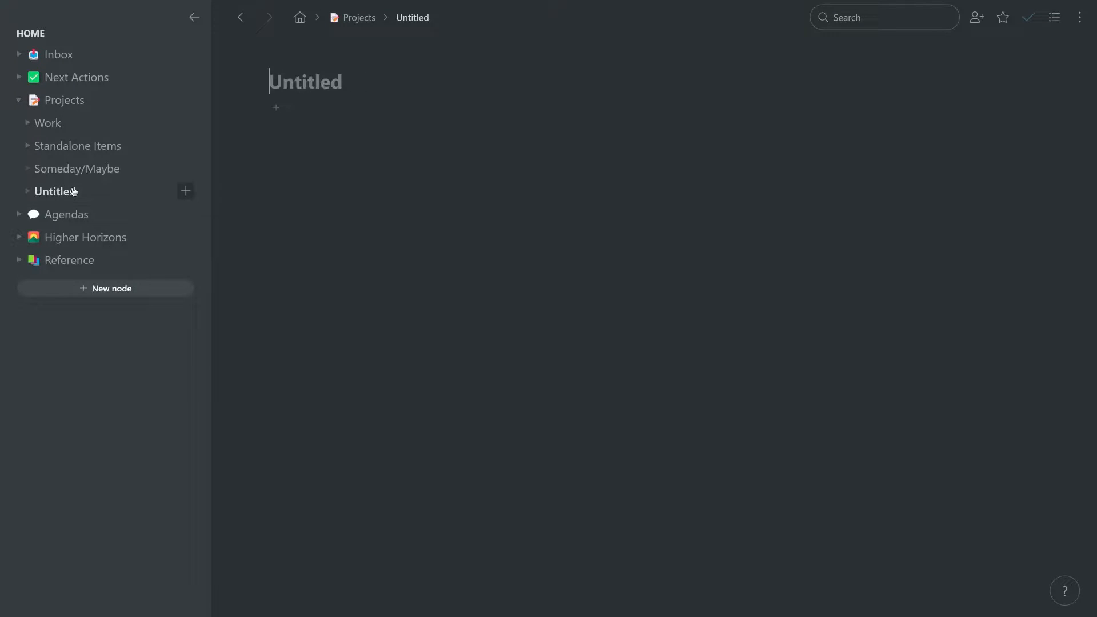
pyautogui.click(79, 98)
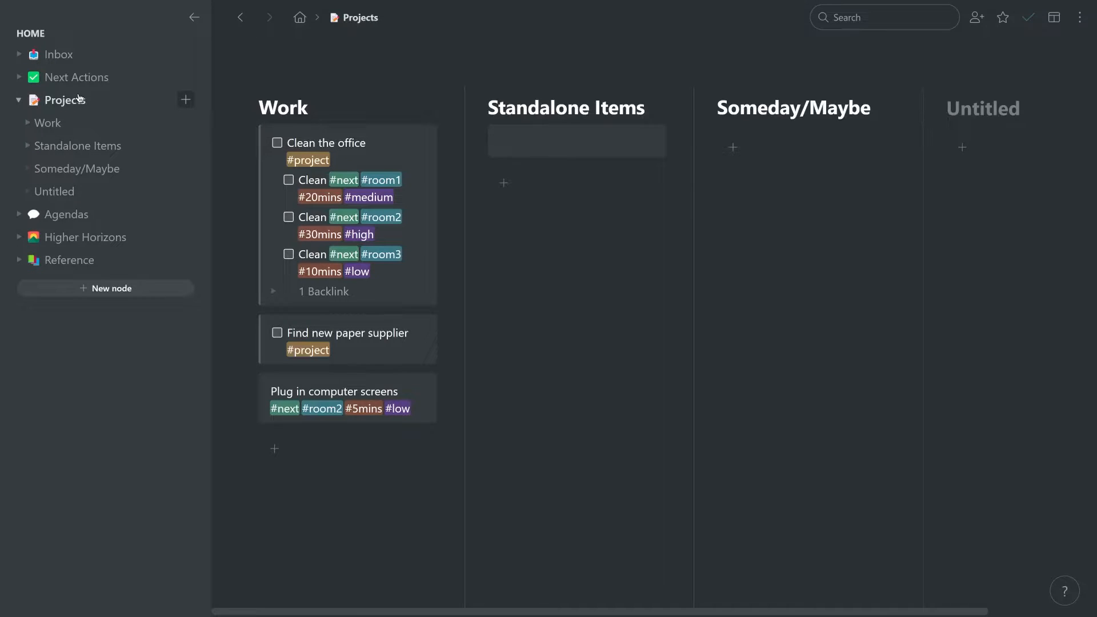
# Step: Switch the Projects page to the Bullets layout and restore the Board layout
pyautogui.click(1057, 21)
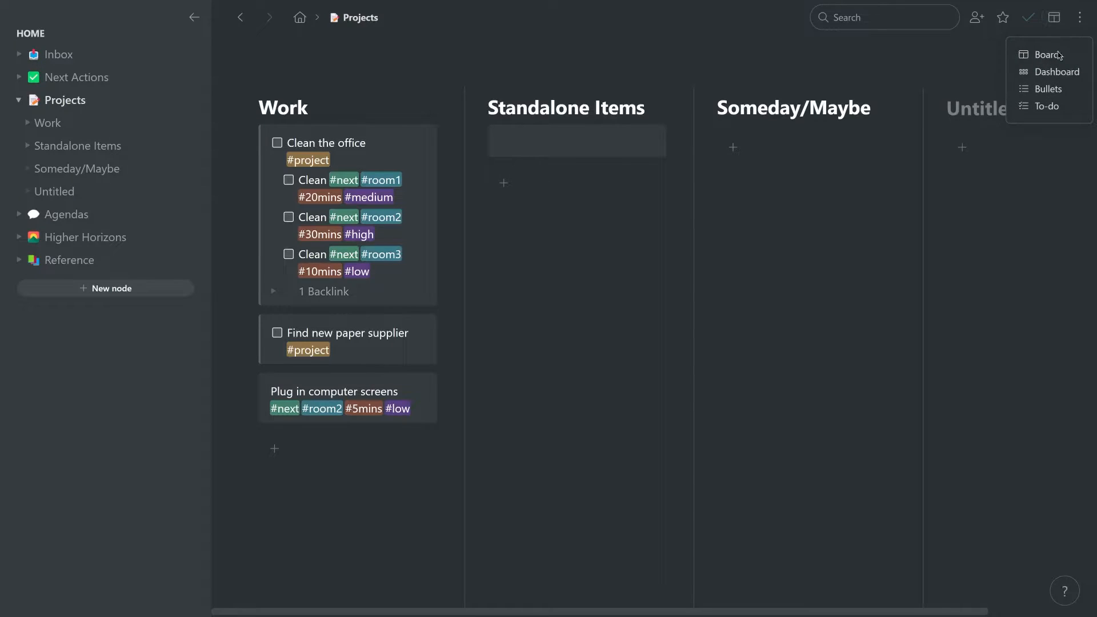
pyautogui.click(1054, 90)
pyautogui.click(1054, 17)
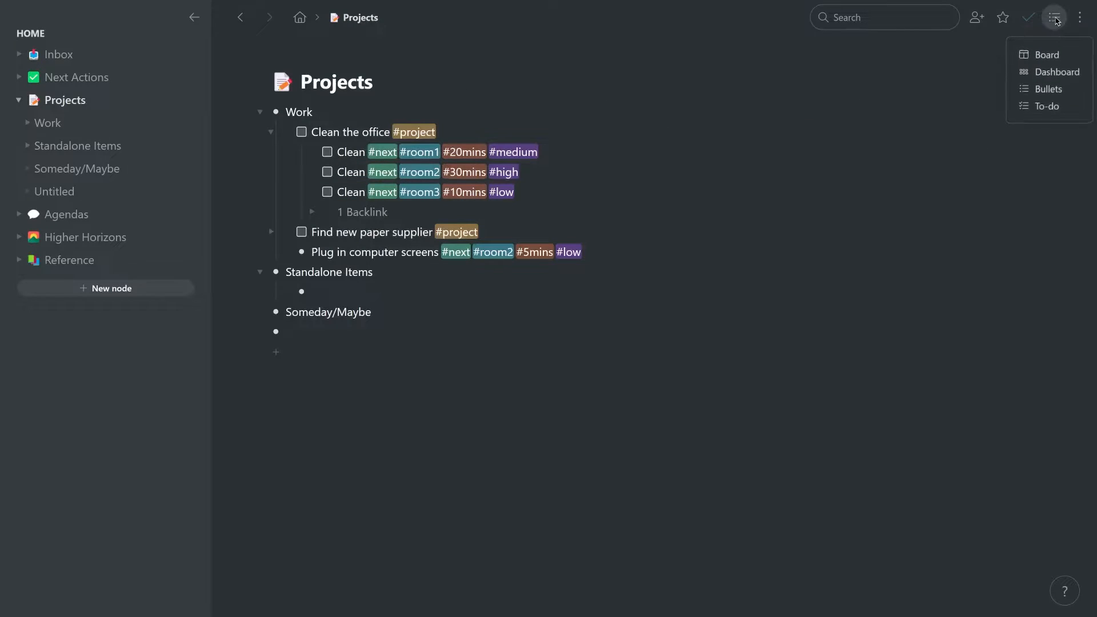
pyautogui.click(1053, 53)
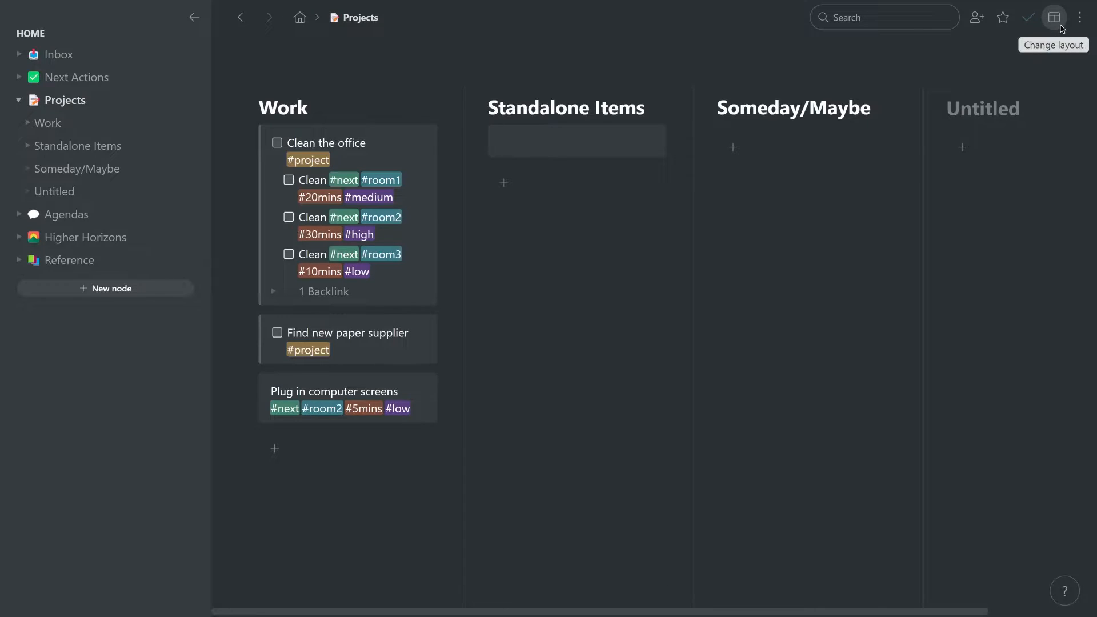
pyautogui.click(1062, 28)
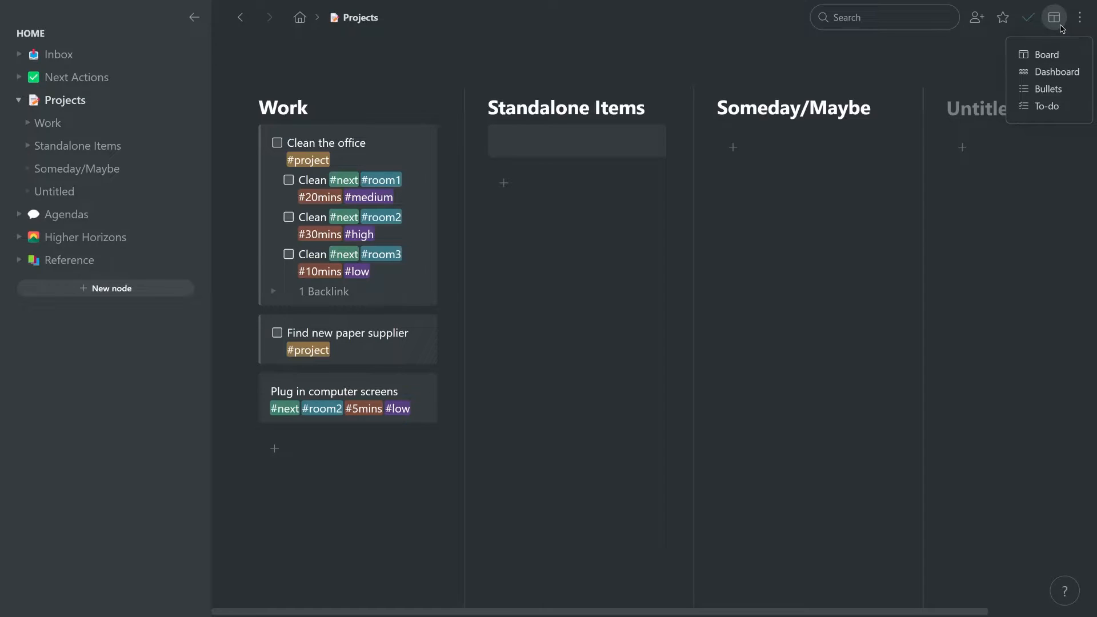
pyautogui.click(1062, 28)
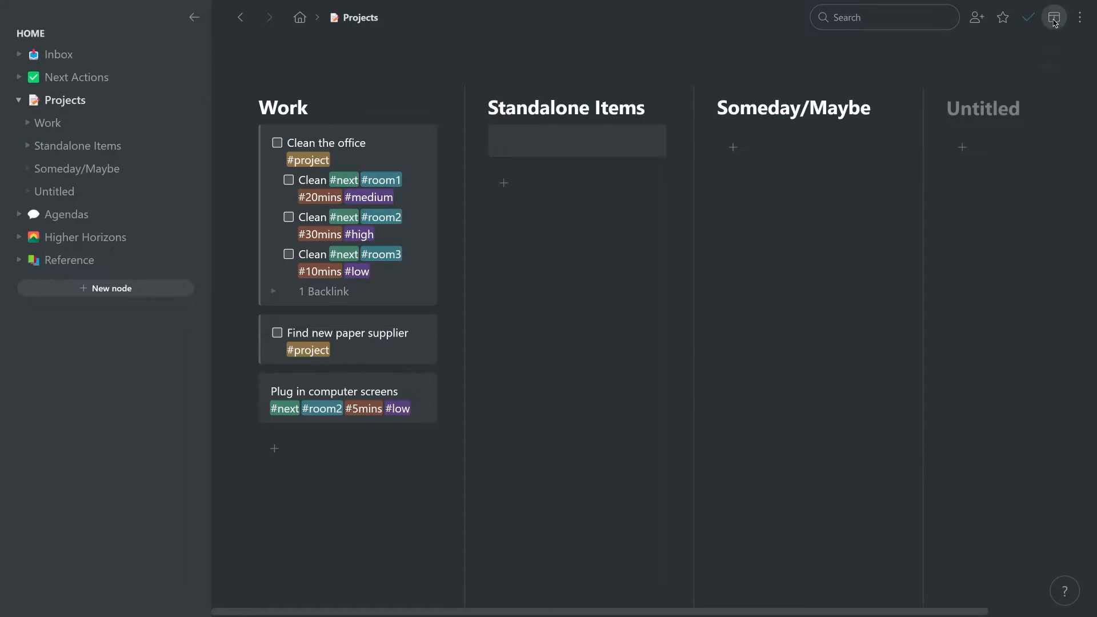
# Step: Try the To-do, Bullets and Dashboard layouts on the Projects page, ending back in the Board layout
pyautogui.click(1054, 18)
pyautogui.click(1047, 106)
pyautogui.click(1053, 23)
pyautogui.click(1048, 89)
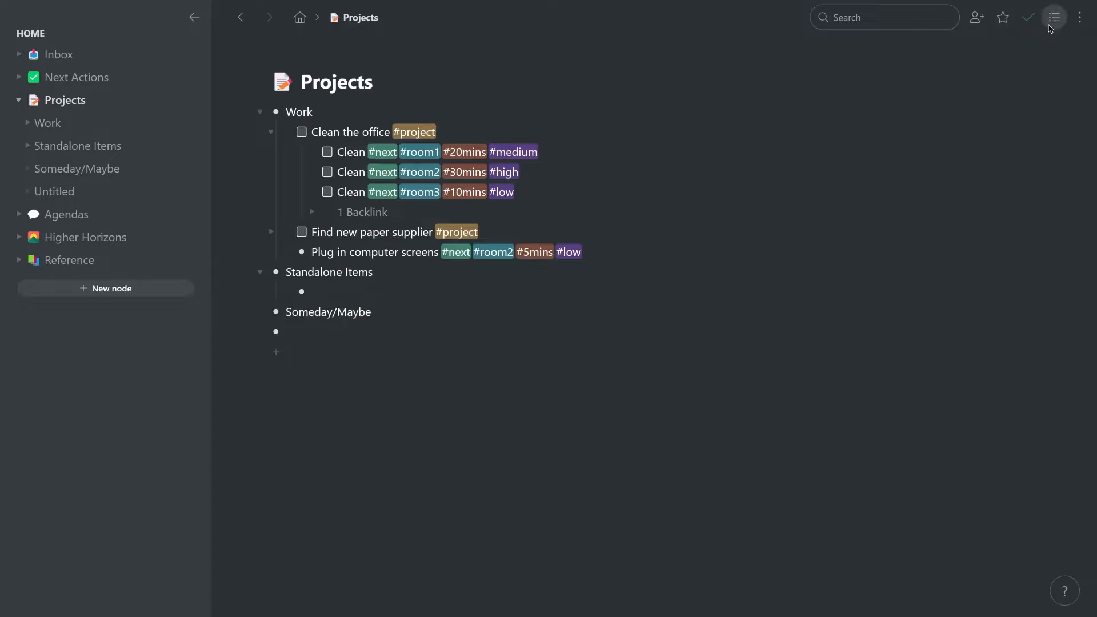
pyautogui.click(1054, 17)
pyautogui.click(1048, 74)
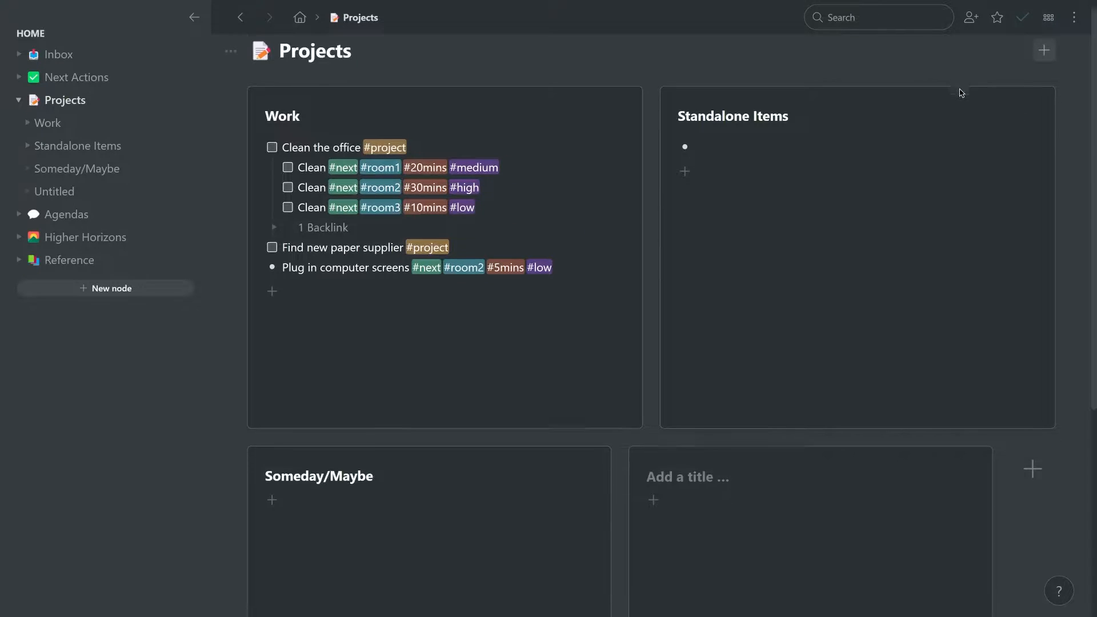
pyautogui.scroll(-5, 961, 93)
pyautogui.scroll(4, 962, 92)
pyautogui.scroll(1, 963, 92)
pyautogui.click(1048, 18)
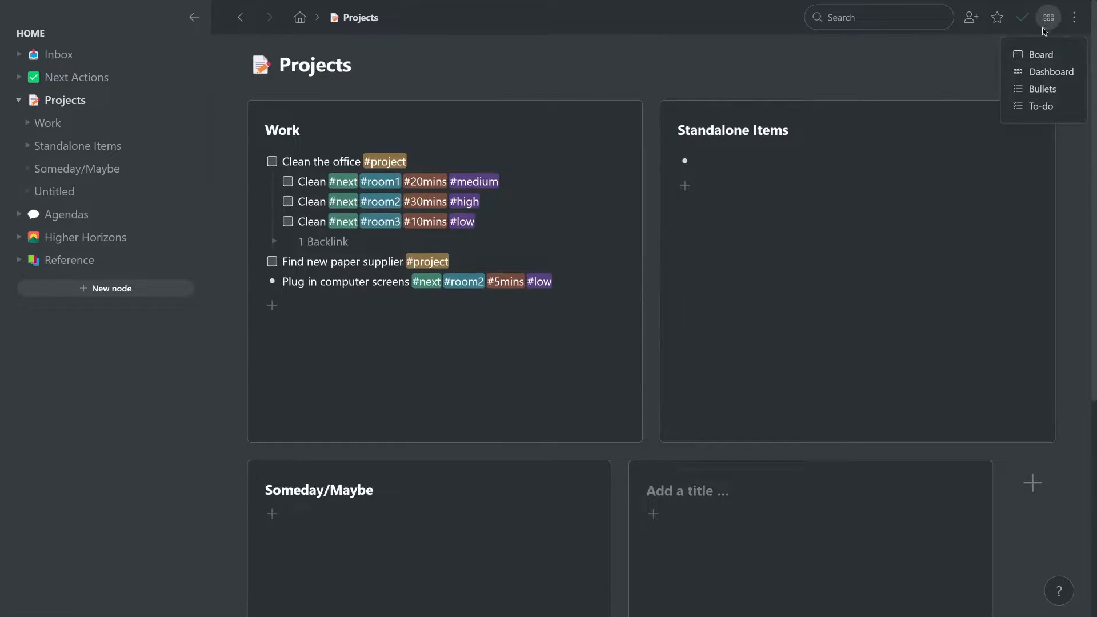
pyautogui.click(1034, 54)
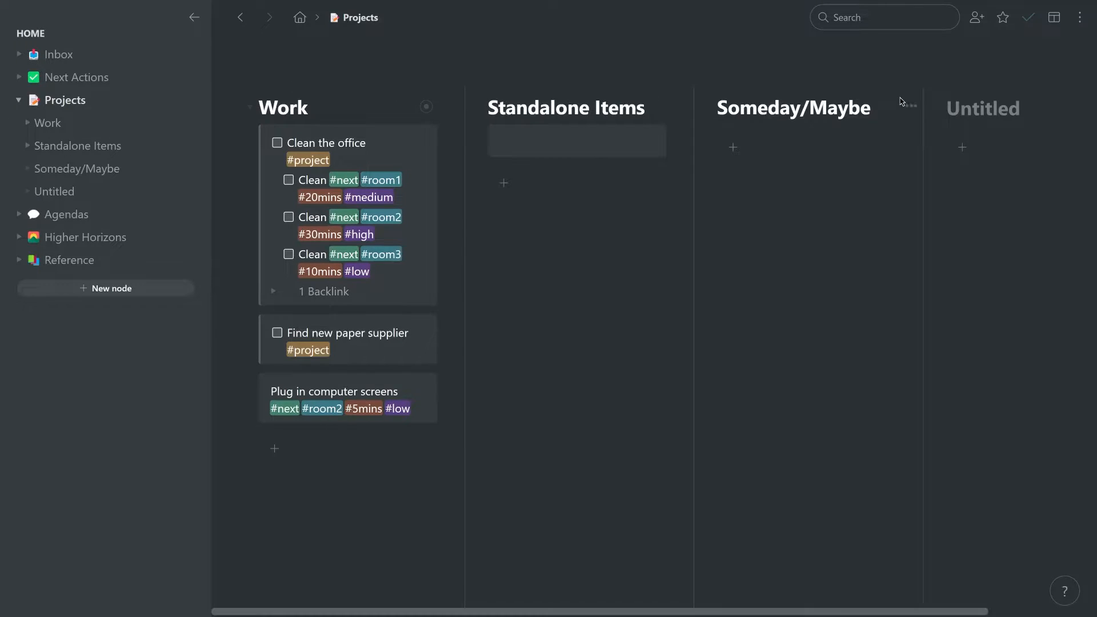
# Step: Open the Agendas board and look over the headings of its two columns
pyautogui.click(166, 214)
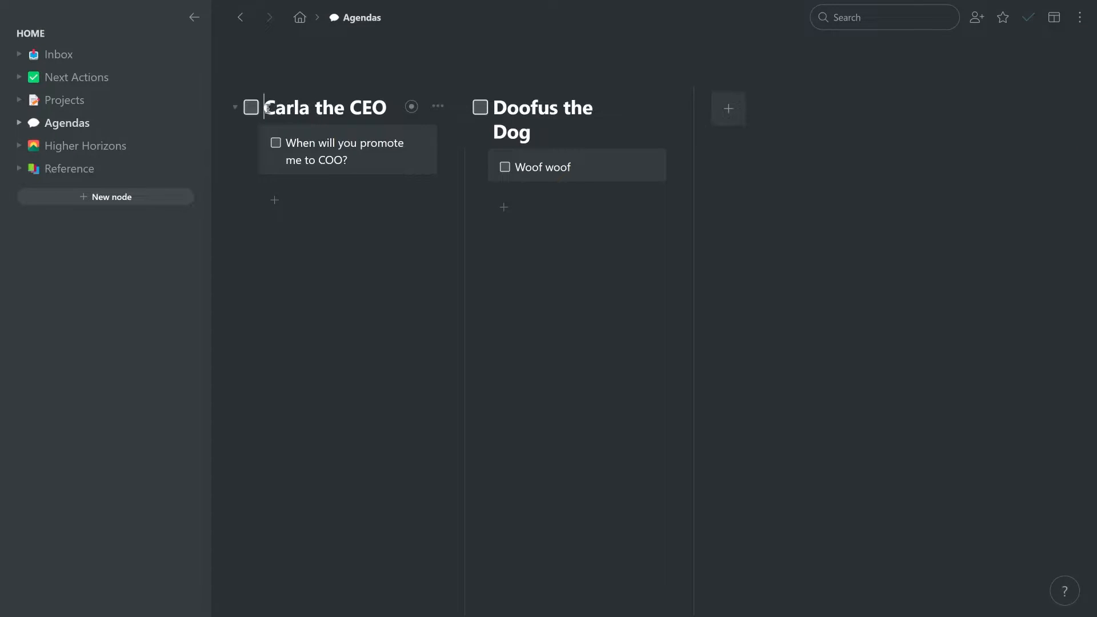
pyautogui.moveTo(266, 109); pyautogui.dragTo(545, 129)
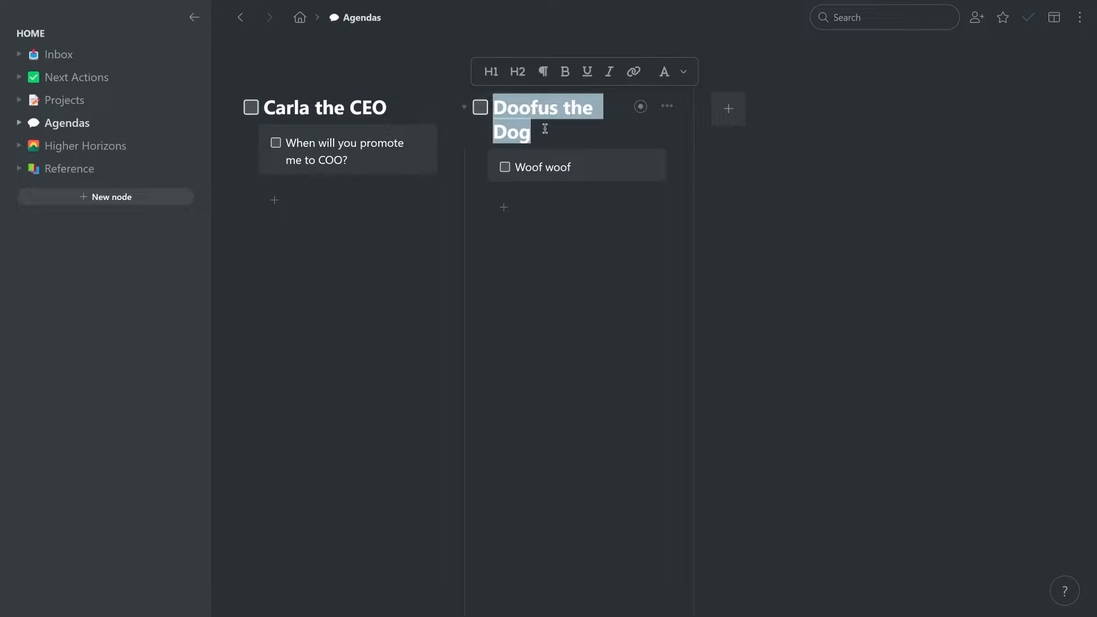
pyautogui.click(266, 106)
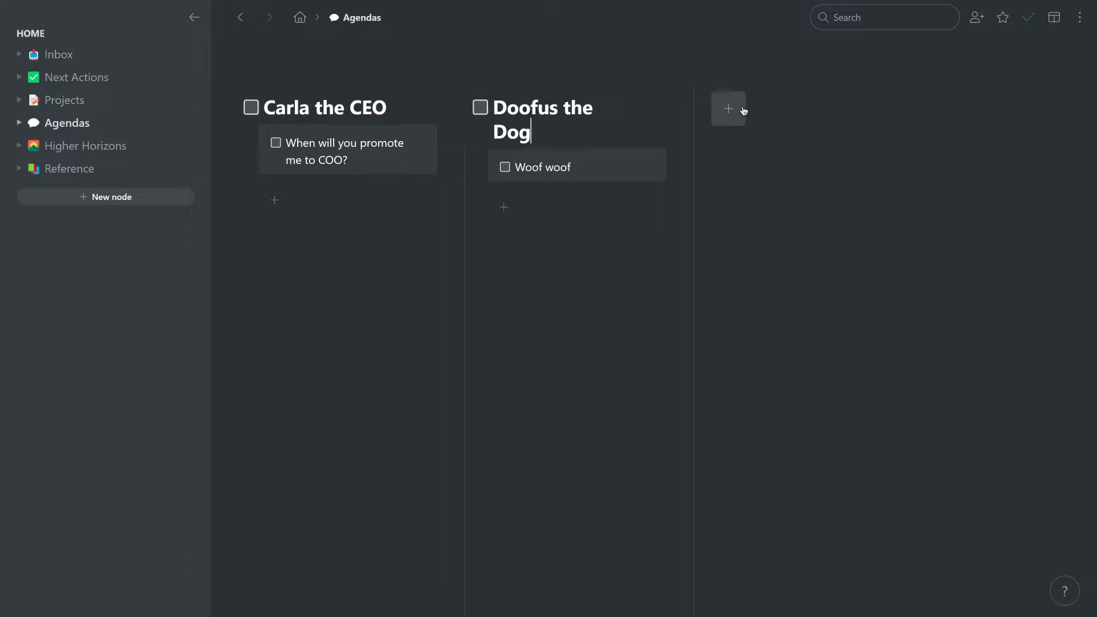
# Step: Add a card reading "Ask about salary" and an empty card below it in the CEO's agenda column
pyautogui.click(275, 200)
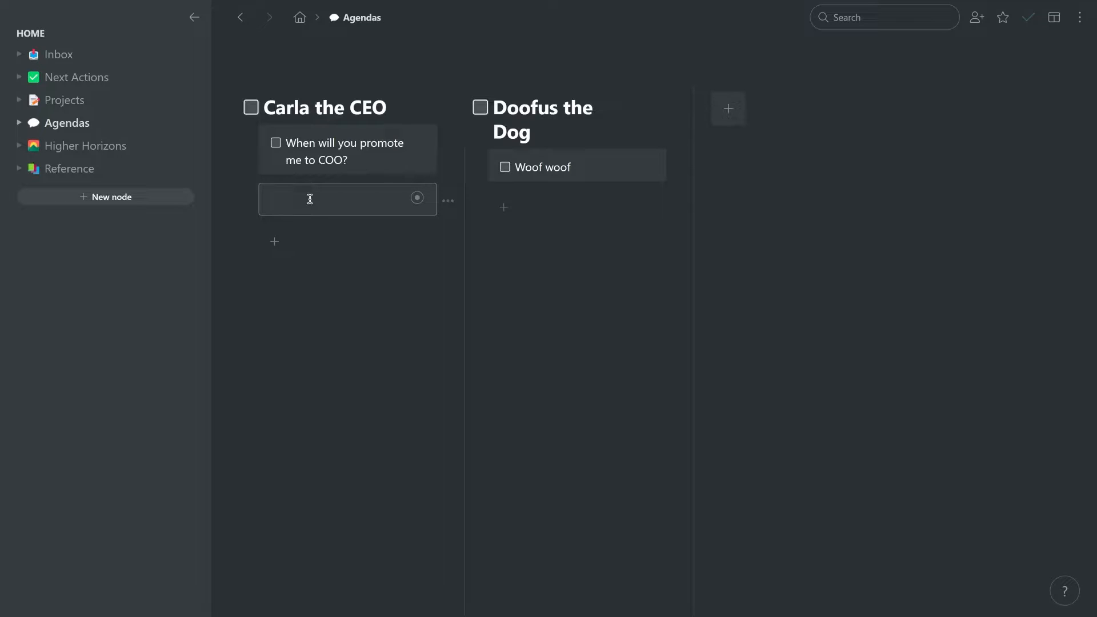
pyautogui.write('Ask about salary')
pyautogui.press('Return')
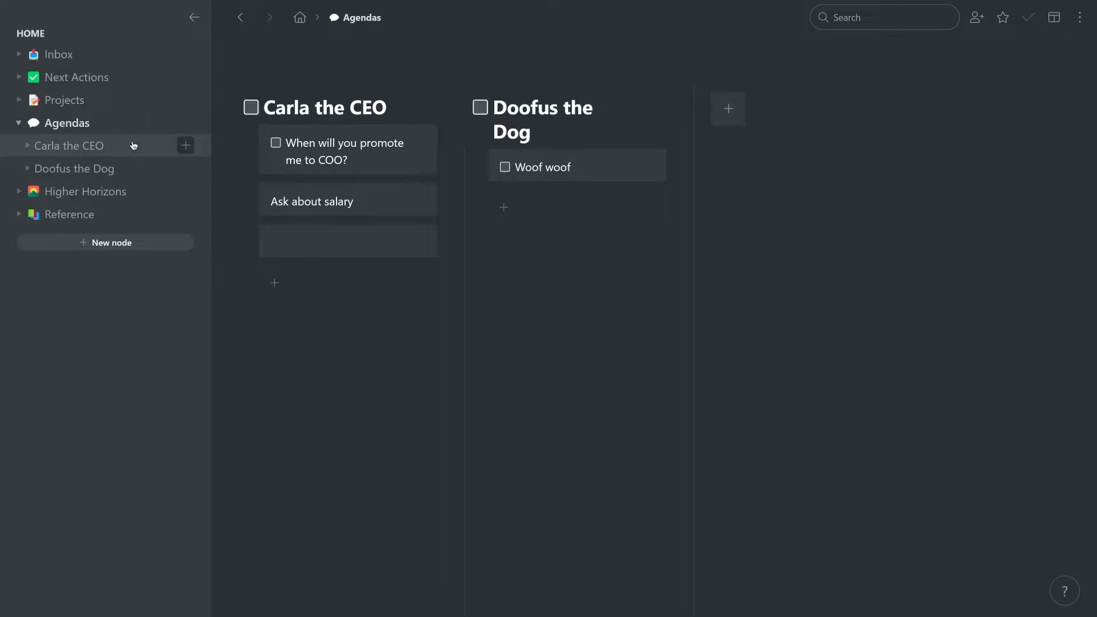
# Step: Open the CEO's agenda list and nest "Ask about salary" under "When will you promote me to COO?"
pyautogui.click(133, 146)
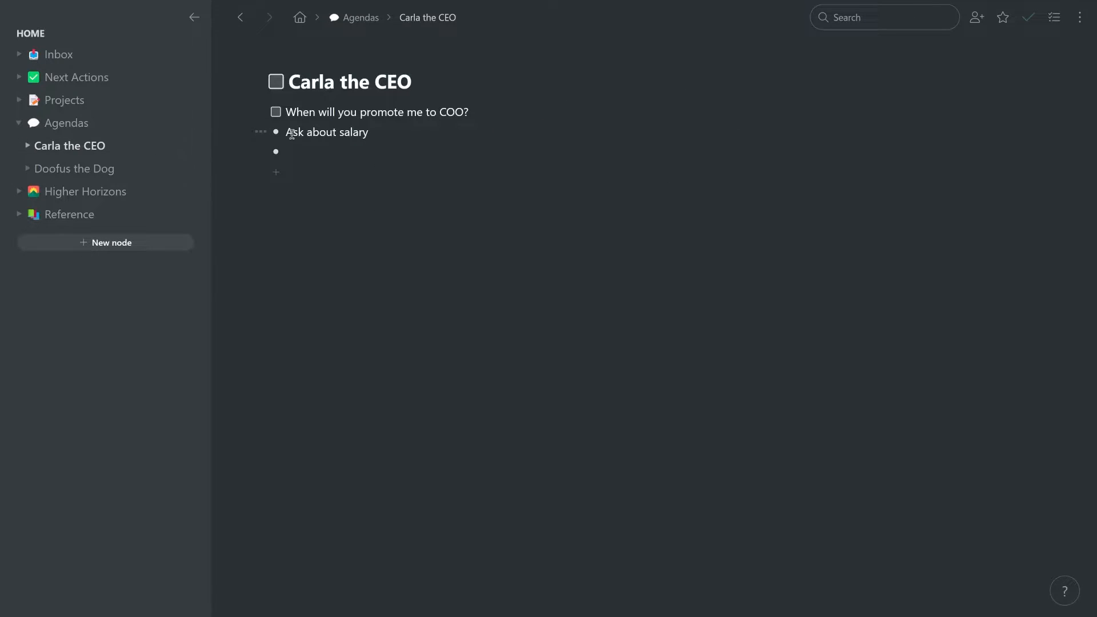
pyautogui.click(259, 132)
pyautogui.press('Escape')
pyautogui.press('Tab')
pyautogui.click(245, 113)
pyautogui.click(245, 113)
# Step: Review the agenda's hierarchy by highlighting its title, the promotion question and the nested salary item in turn
pyautogui.moveTo(287, 82); pyautogui.dragTo(433, 82)
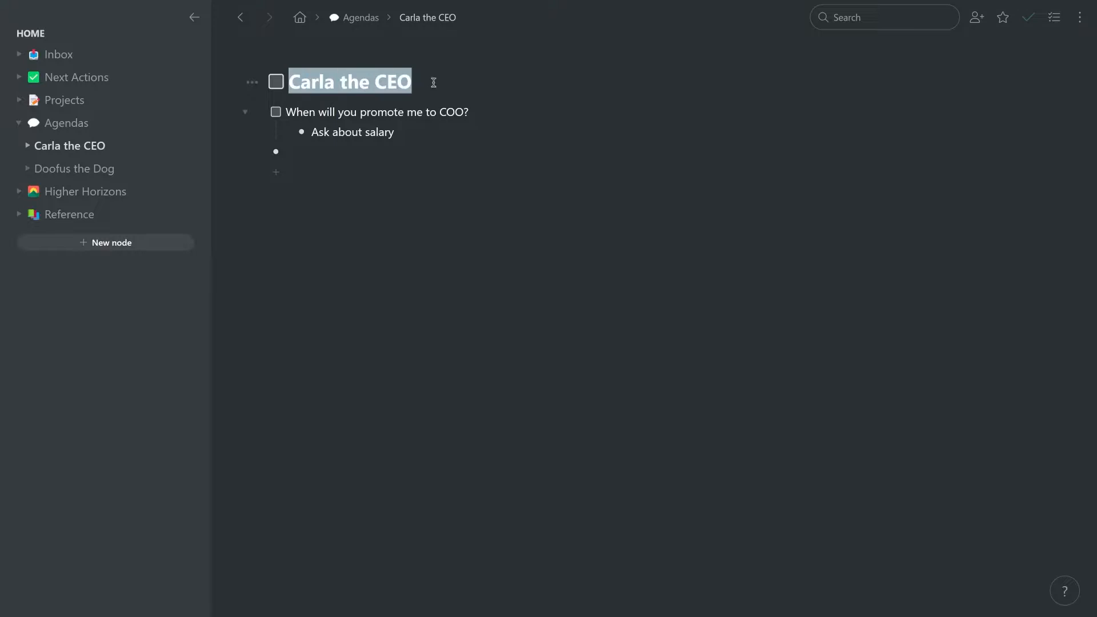
pyautogui.doubleClick(292, 112)
pyautogui.moveTo(333, 112); pyautogui.dragTo(444, 122)
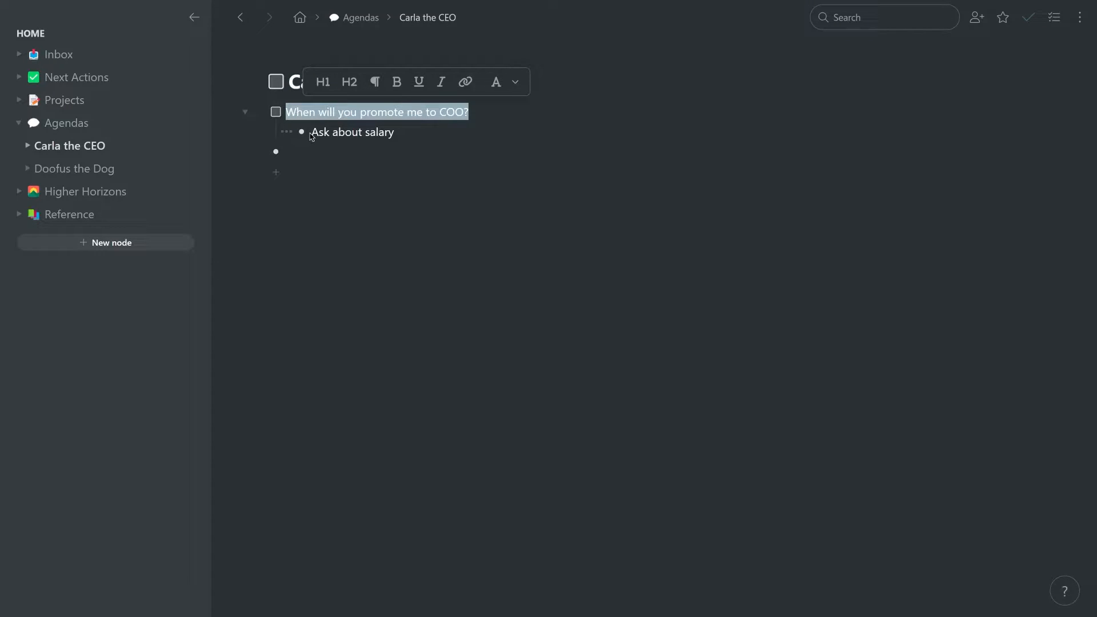
pyautogui.moveTo(310, 132); pyautogui.dragTo(417, 132)
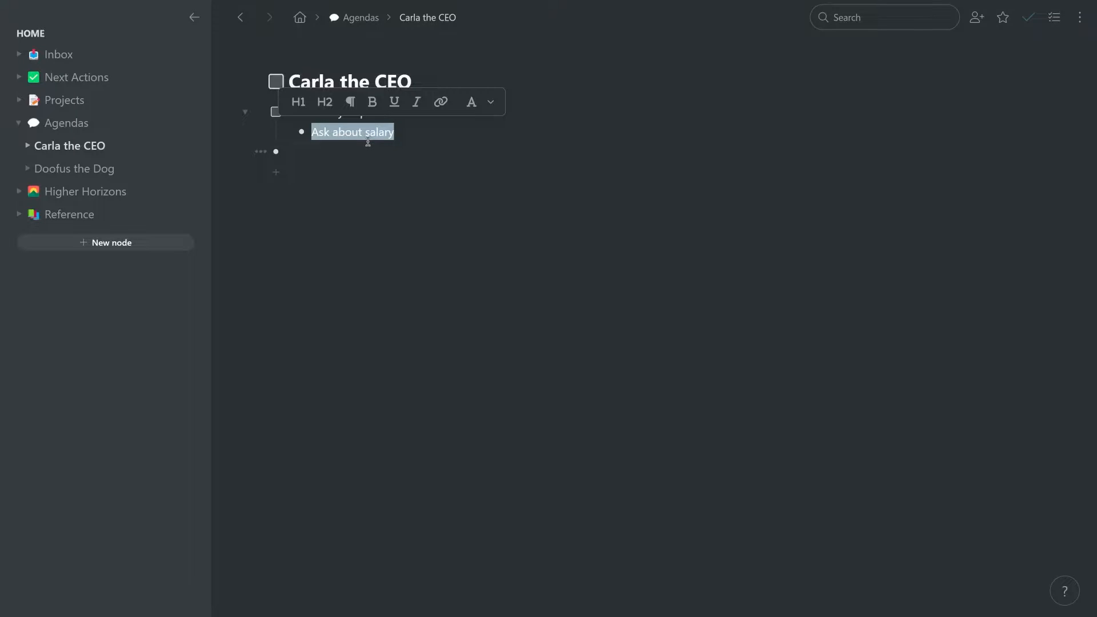
# Step: Open the Higher Horizons board and look over its Goals, Vision and Purpose columns
pyautogui.click(85, 191)
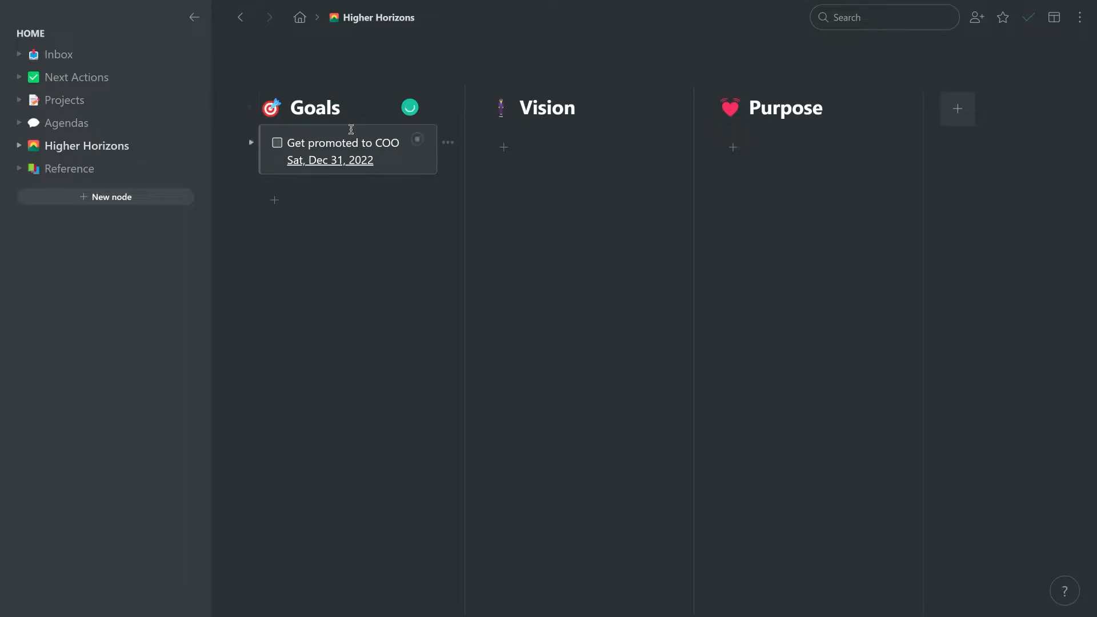
pyautogui.click(331, 107)
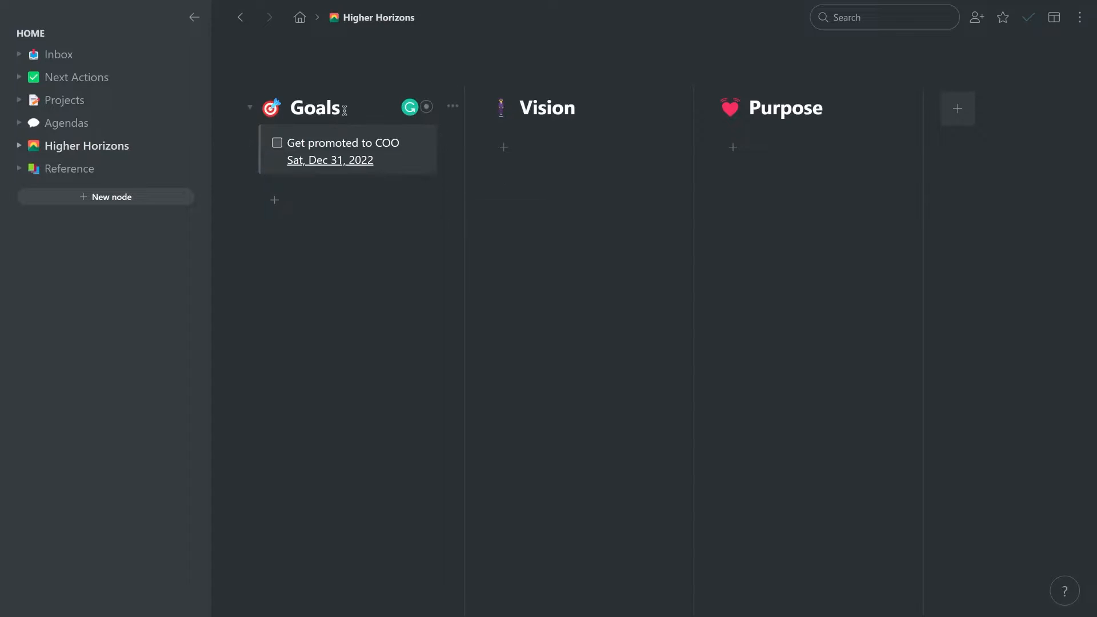
pyautogui.doubleClick(566, 108)
pyautogui.moveTo(857, 109); pyautogui.dragTo(749, 108)
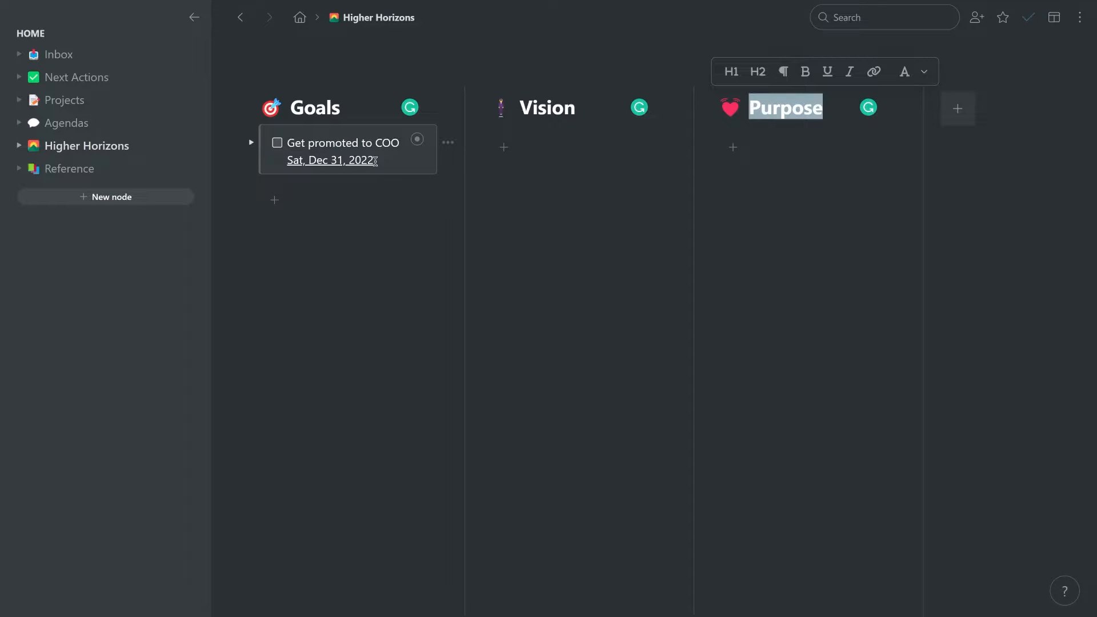
# Step: Delete the date from the "Get promoted to COO" goal and enter "31 dec" as a date tag for Sat, Dec 31, 2022
pyautogui.click(377, 160)
pyautogui.moveTo(405, 158); pyautogui.dragTo(287, 160)
pyautogui.press('BackSpace')
pyautogui.press('BackSpace')
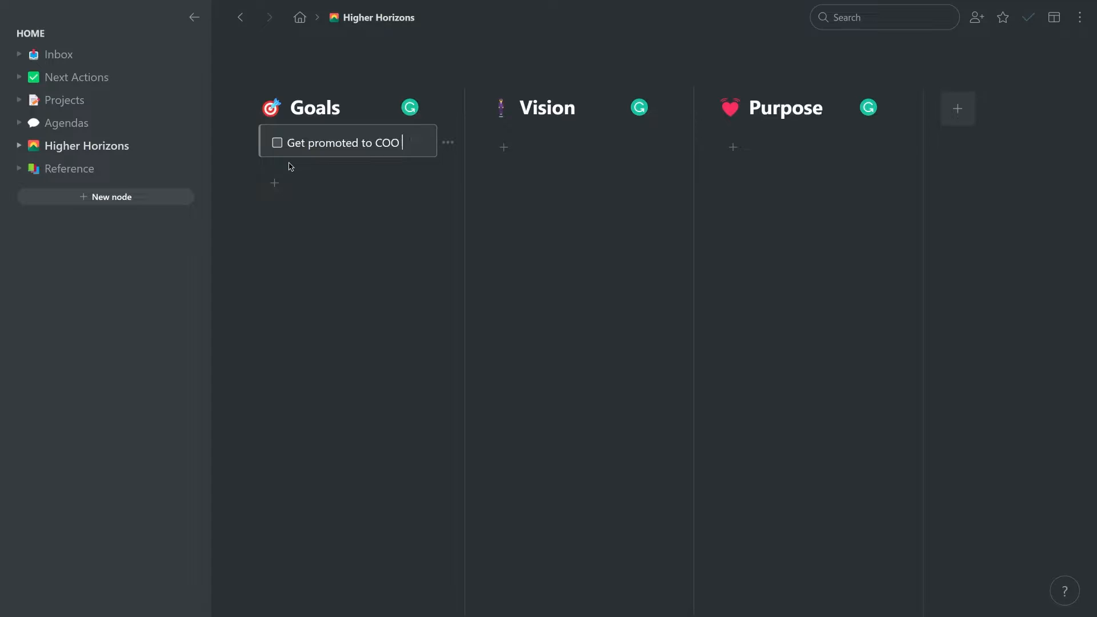
pyautogui.write('31')
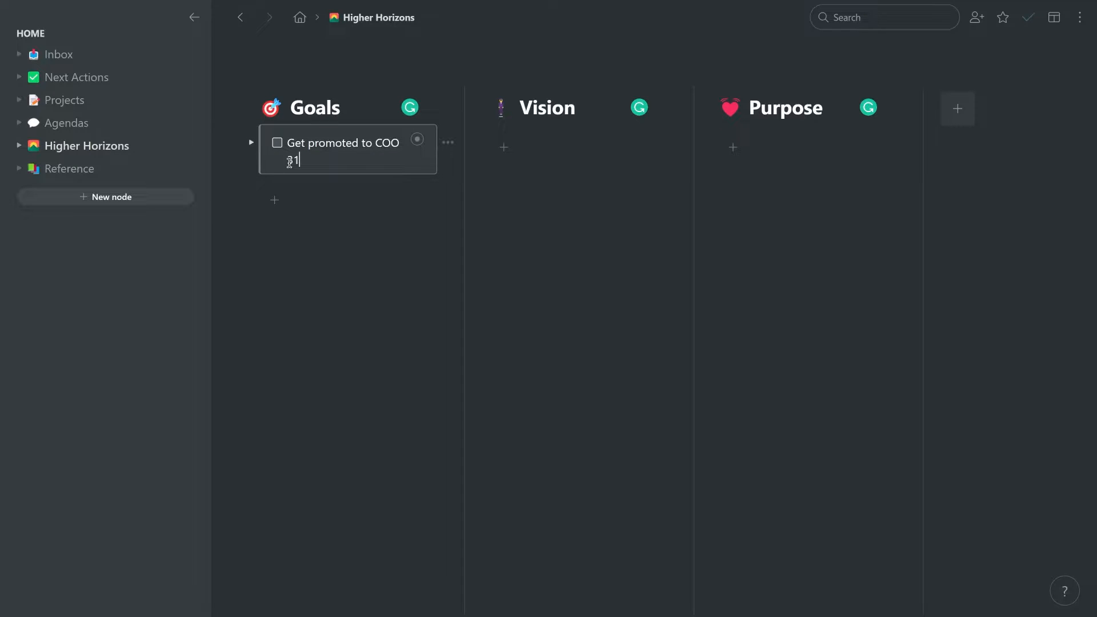
pyautogui.write(' dece')
pyautogui.press('BackSpace')
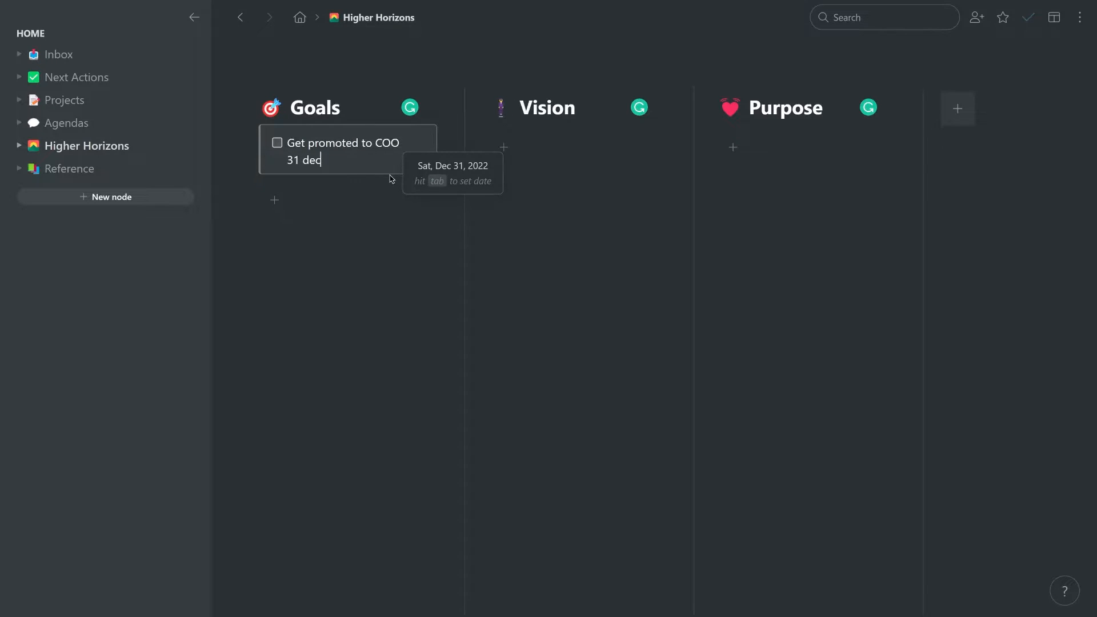
pyautogui.press('Tab')
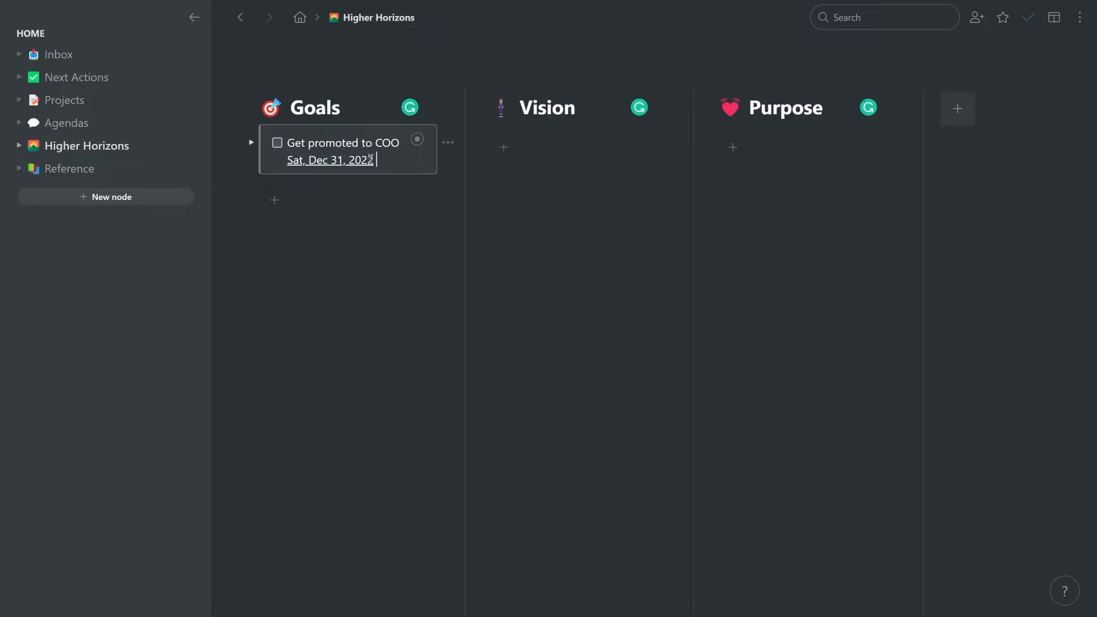
# Step: Search Higher Horizons with the date filter "date:12/31/2022", and clear the search
pyautogui.click(866, 19)
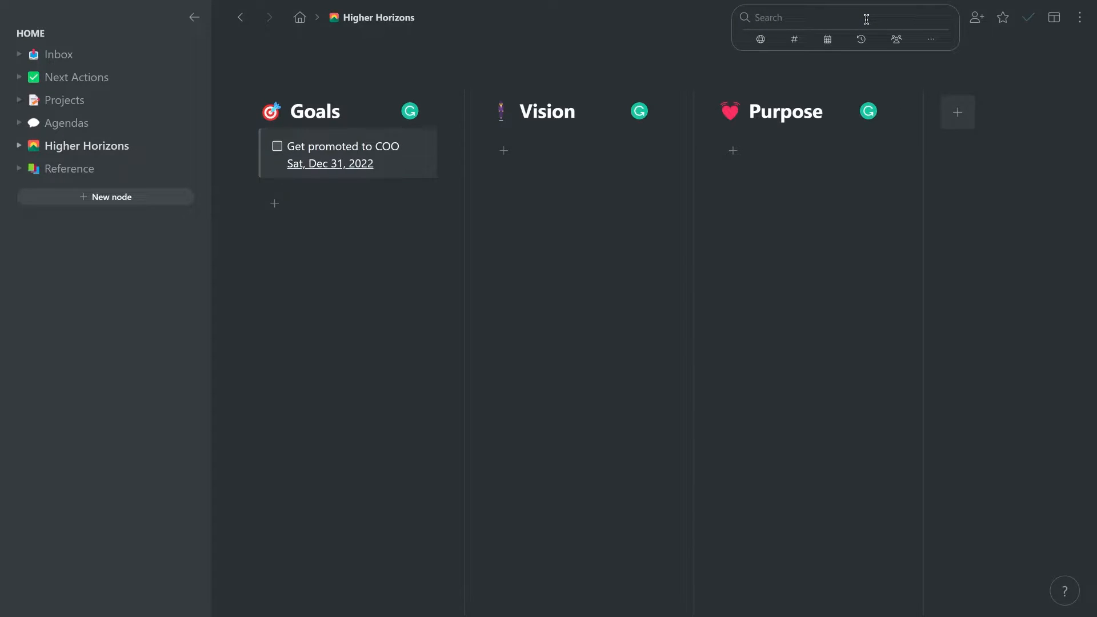
pyautogui.click(828, 42)
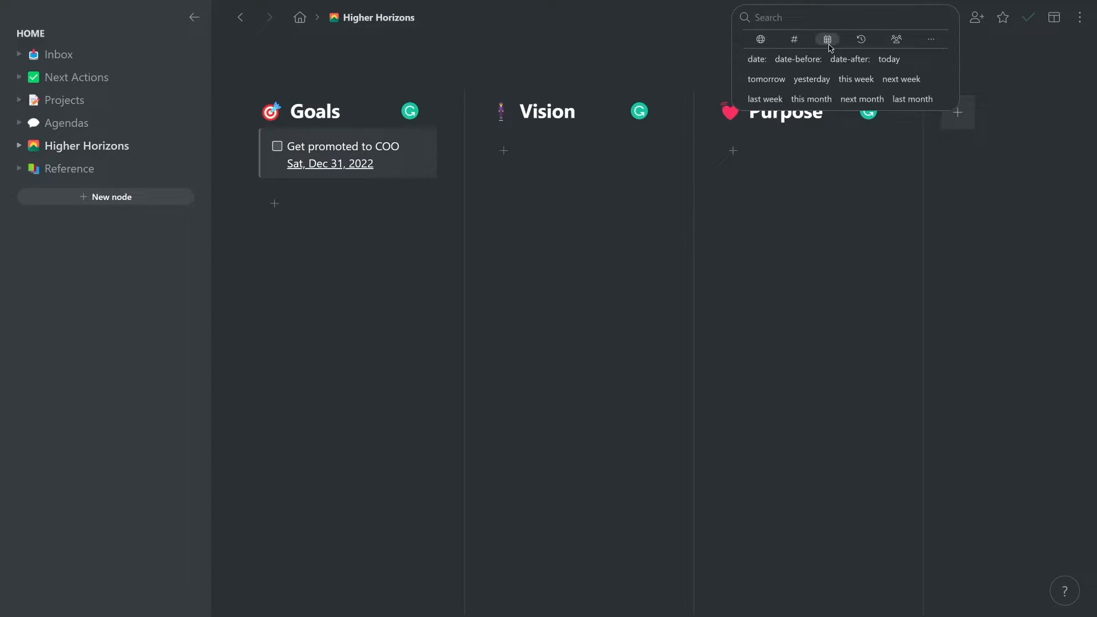
pyautogui.click(756, 59)
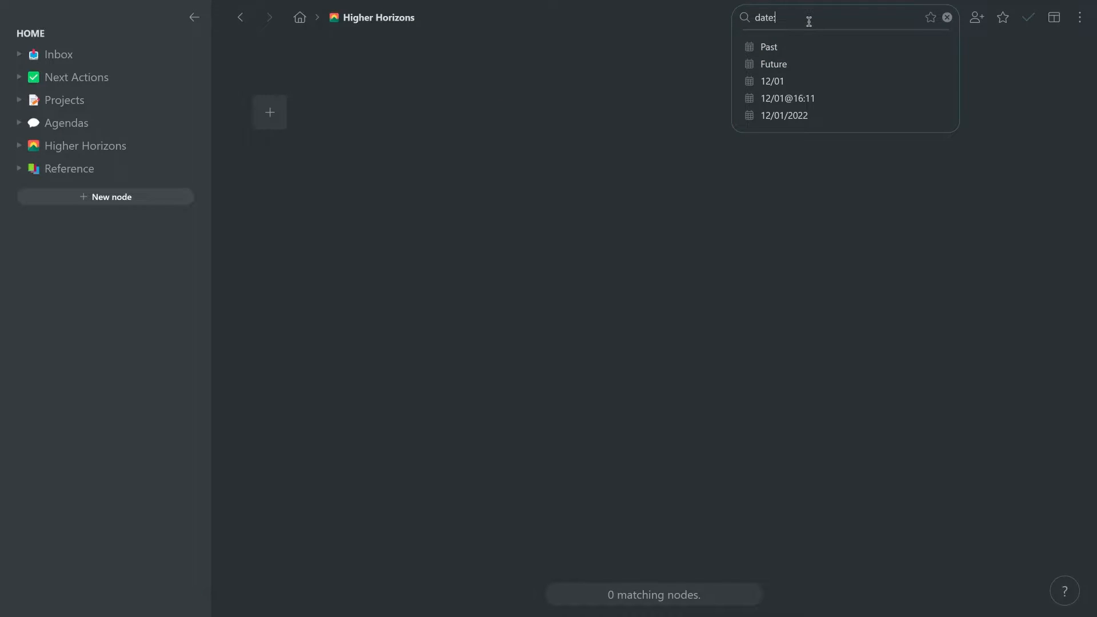
pyautogui.write('12/31/2022')
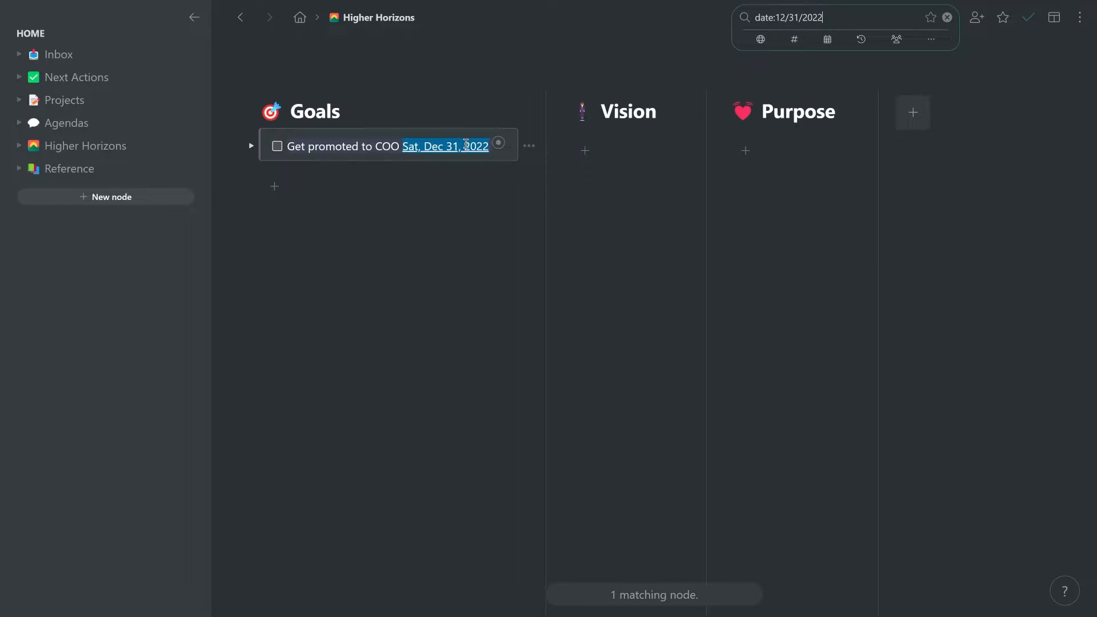
pyautogui.click(828, 39)
pyautogui.hotkey('ctrl', 'a')
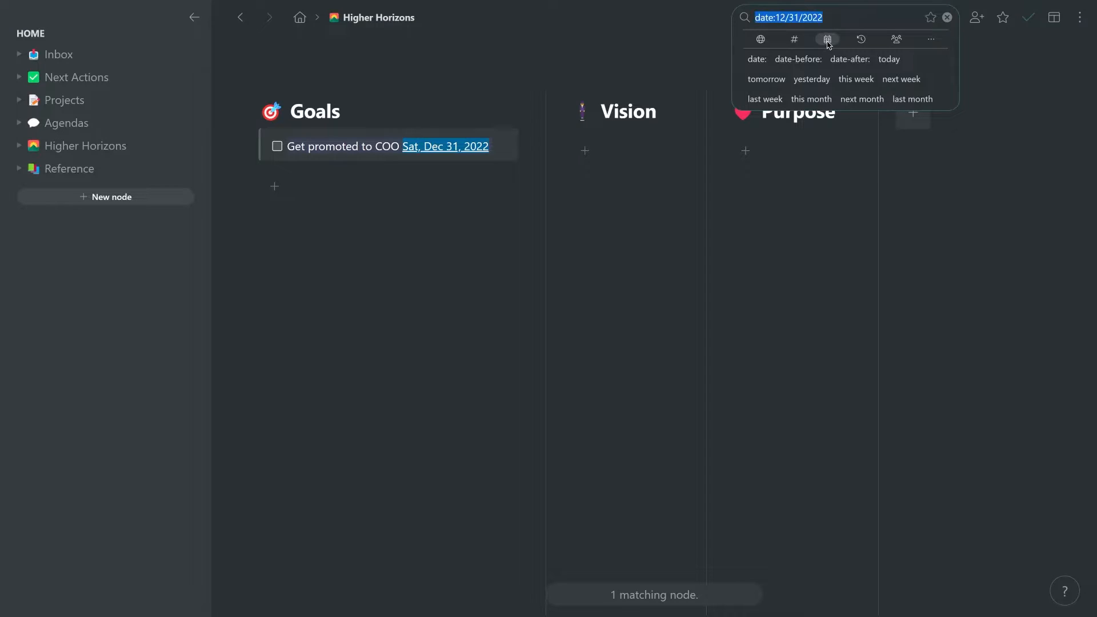
pyautogui.press('BackSpace')
pyautogui.click(536, 146)
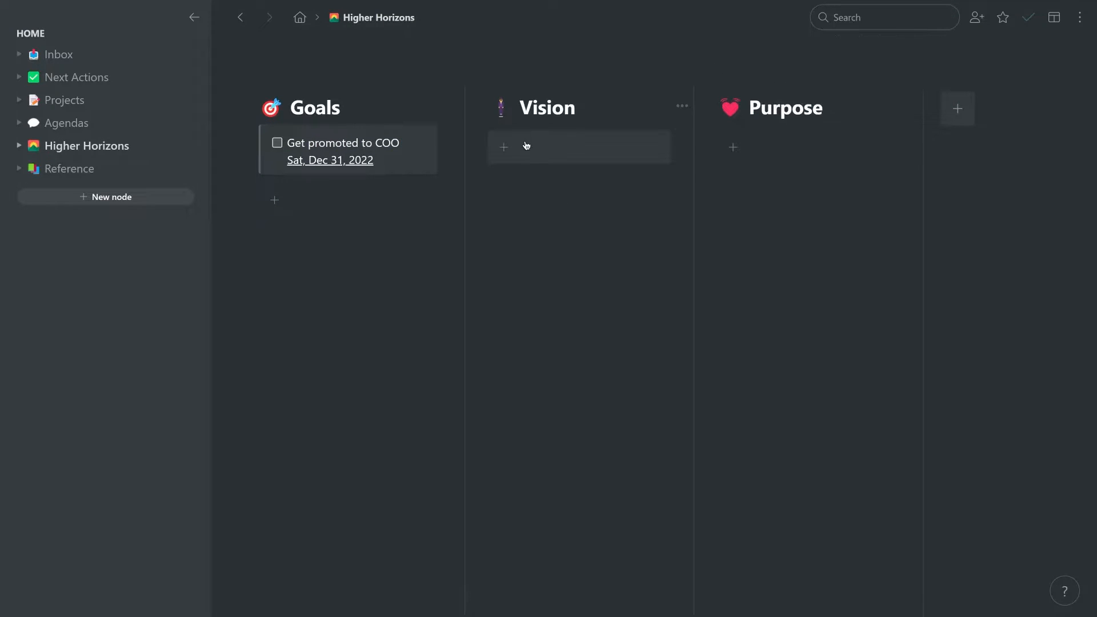
# Step: Add "Run my own business" under Vision and "Help people become organized" under Purpose
pyautogui.write('Run my own bu')
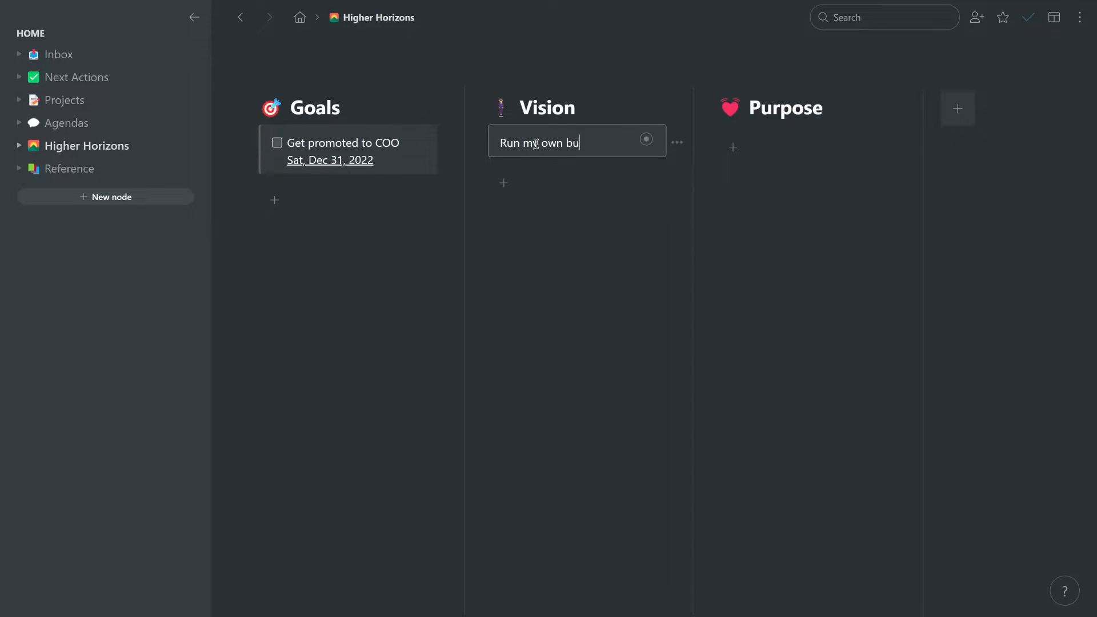
pyautogui.write('siness')
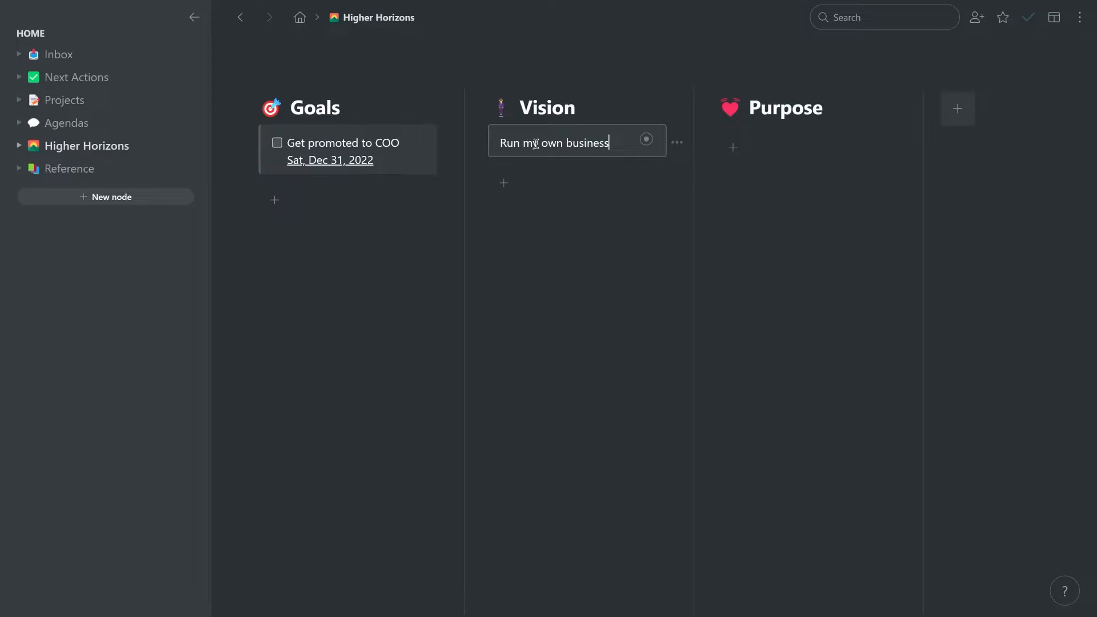
pyautogui.click(761, 156)
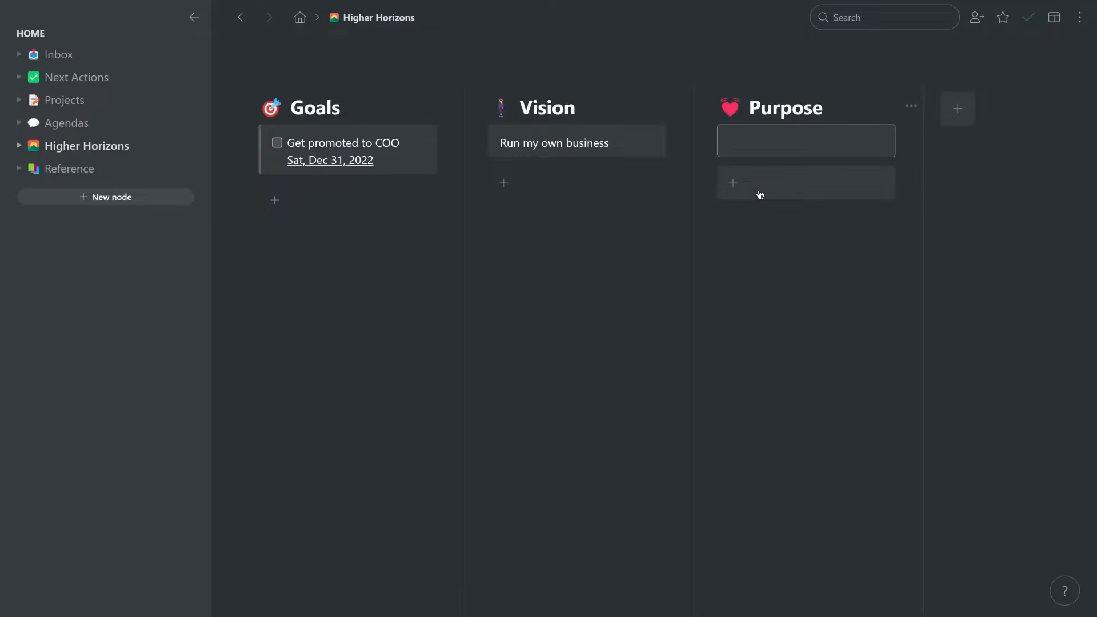
pyautogui.write('Help people become organized')
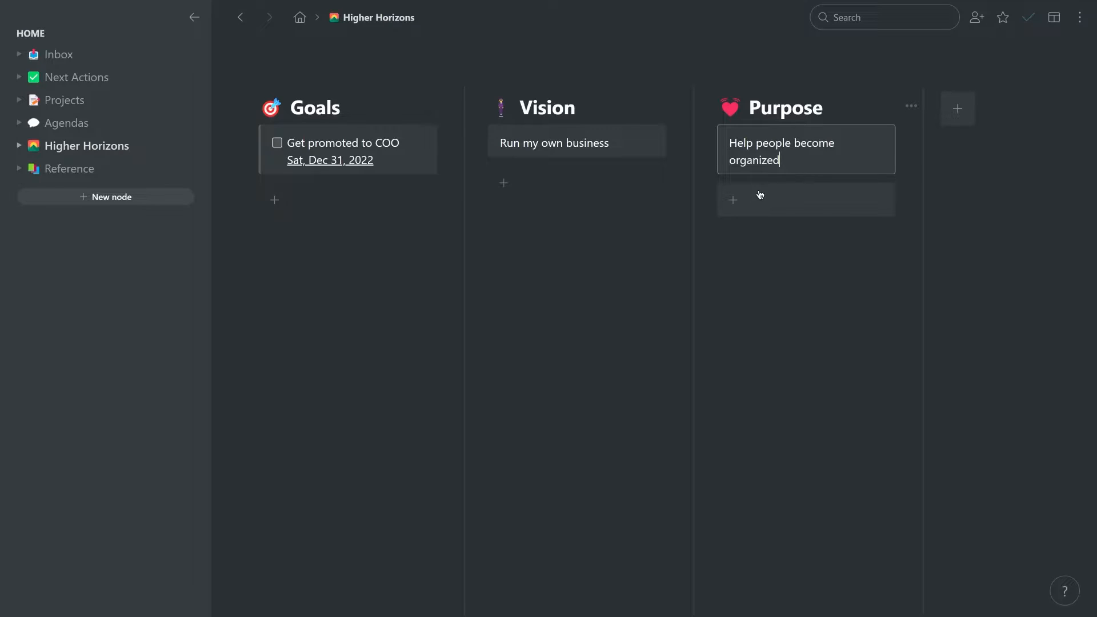
pyautogui.click(538, 142)
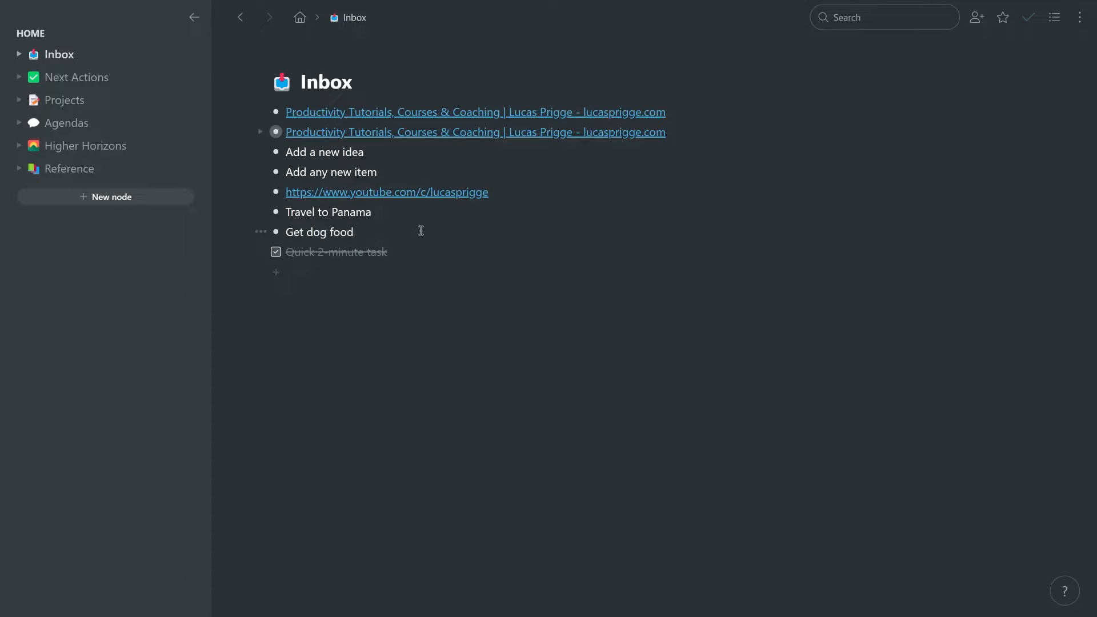
# Step: Tag the "Get dog food" item in the Inbox with #next and #errands, and look at the #errands tag's color options
pyautogui.write('#')
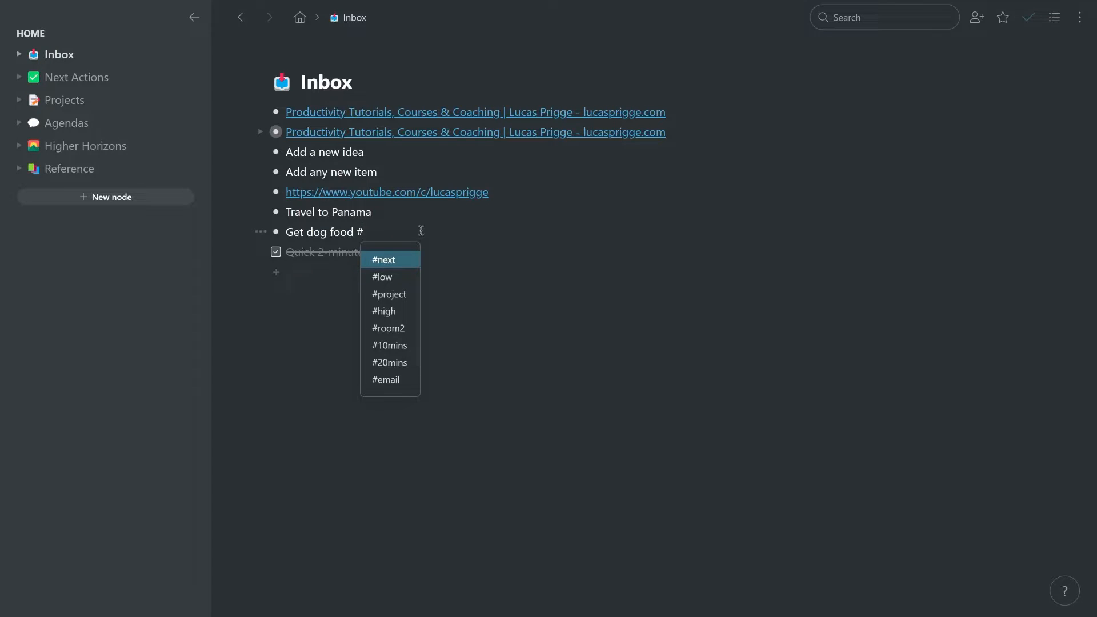
pyautogui.press('Return')
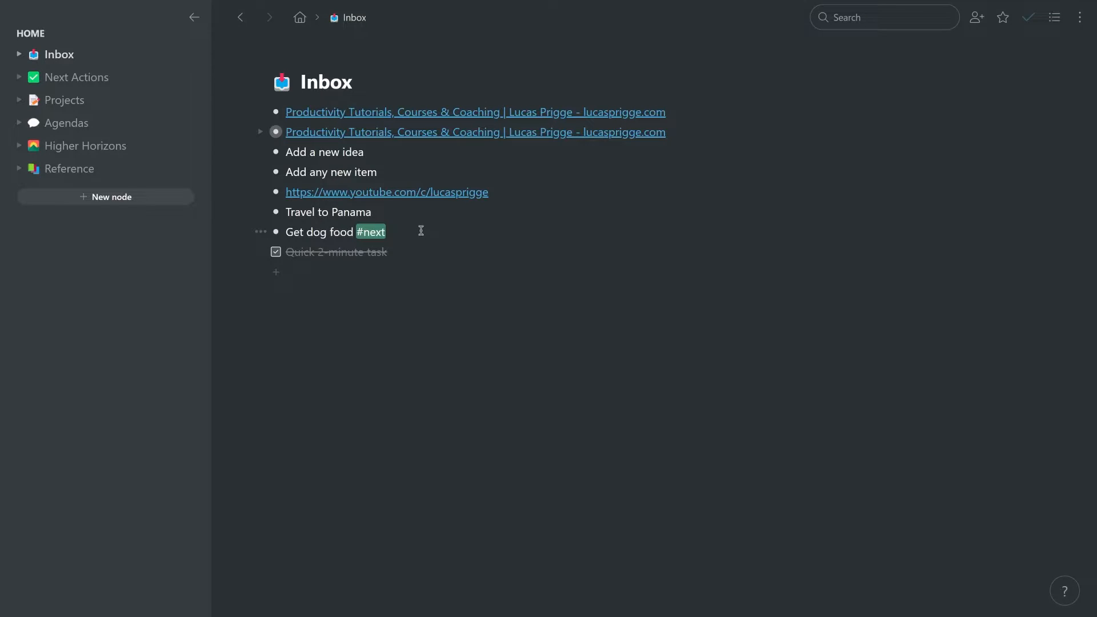
pyautogui.write('#')
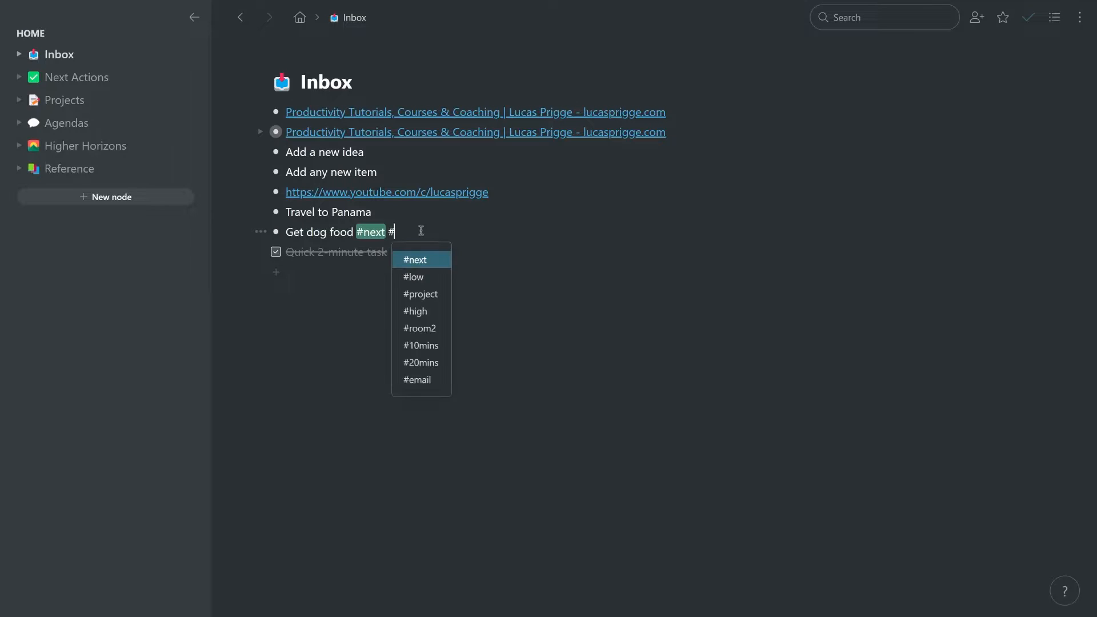
pyautogui.write('e')
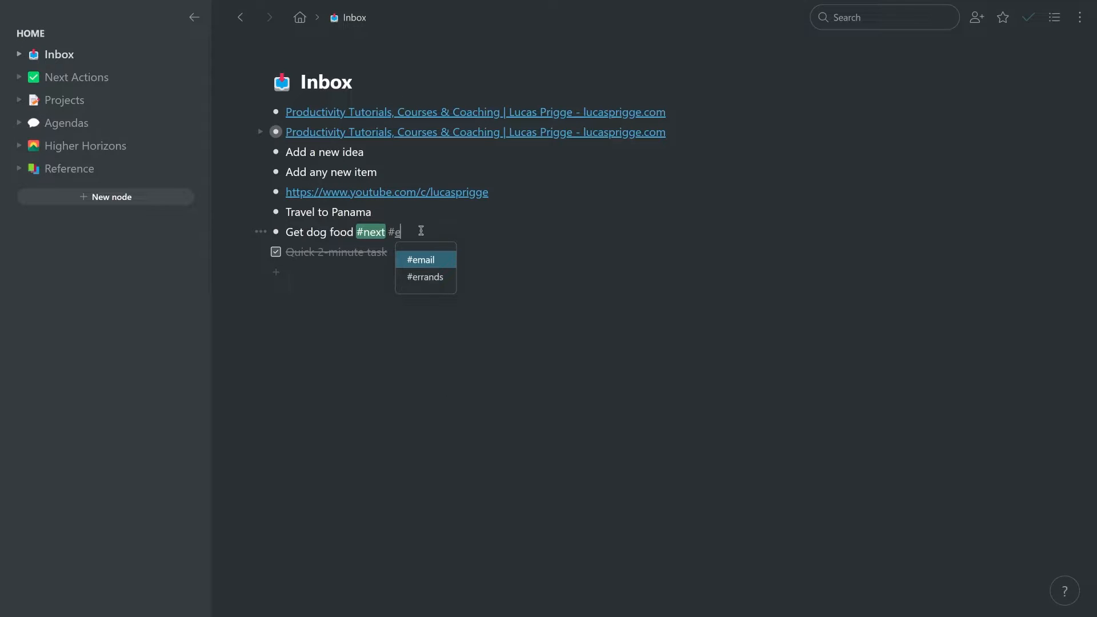
pyautogui.write('r')
pyautogui.press('Return')
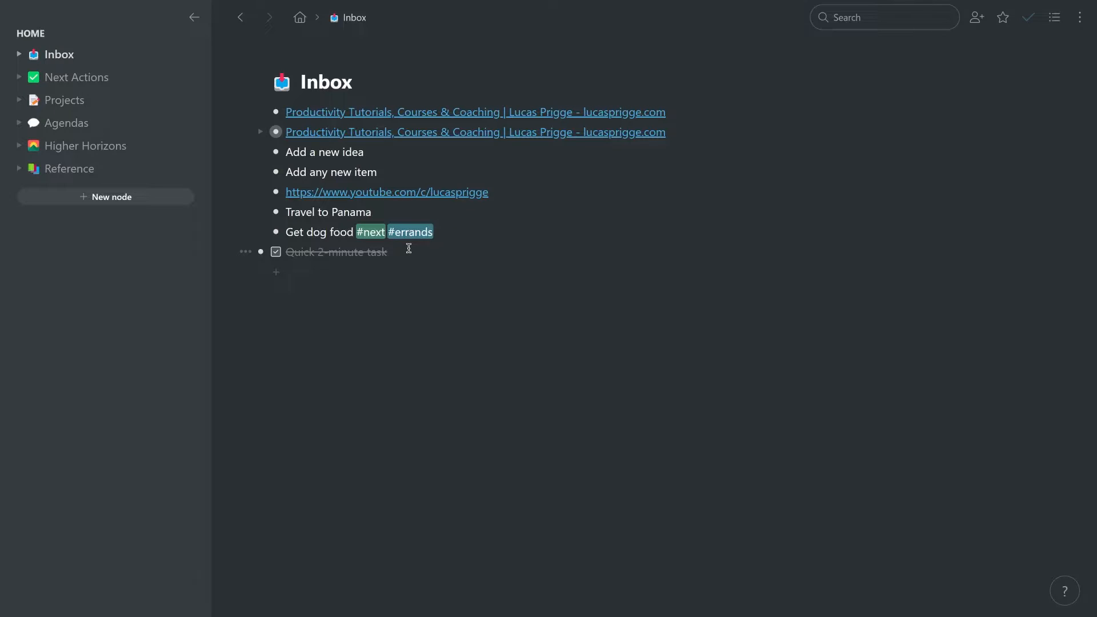
pyautogui.click(440, 232)
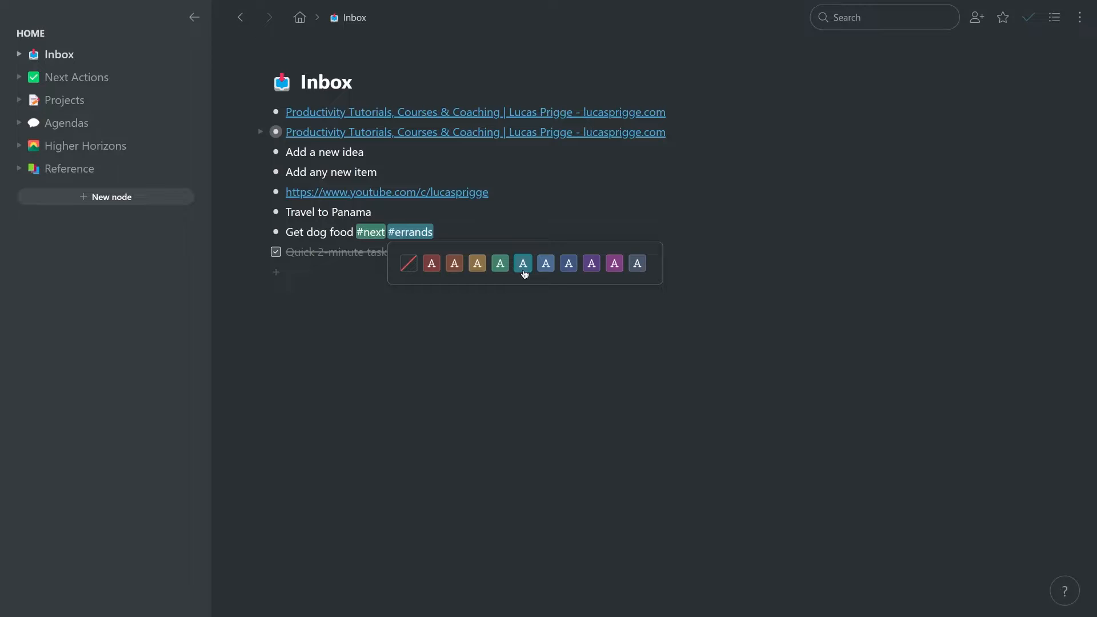
pyautogui.click(480, 238)
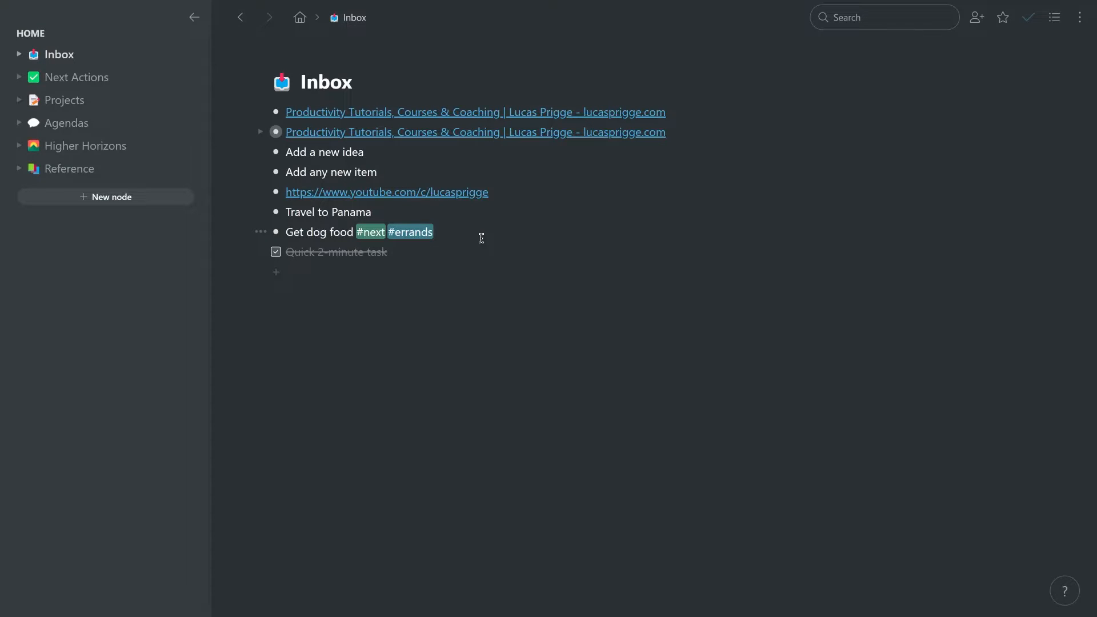
# Step: Add the time tag #20mins and the tag #medium to the "Get dog food" item
pyautogui.write('#')
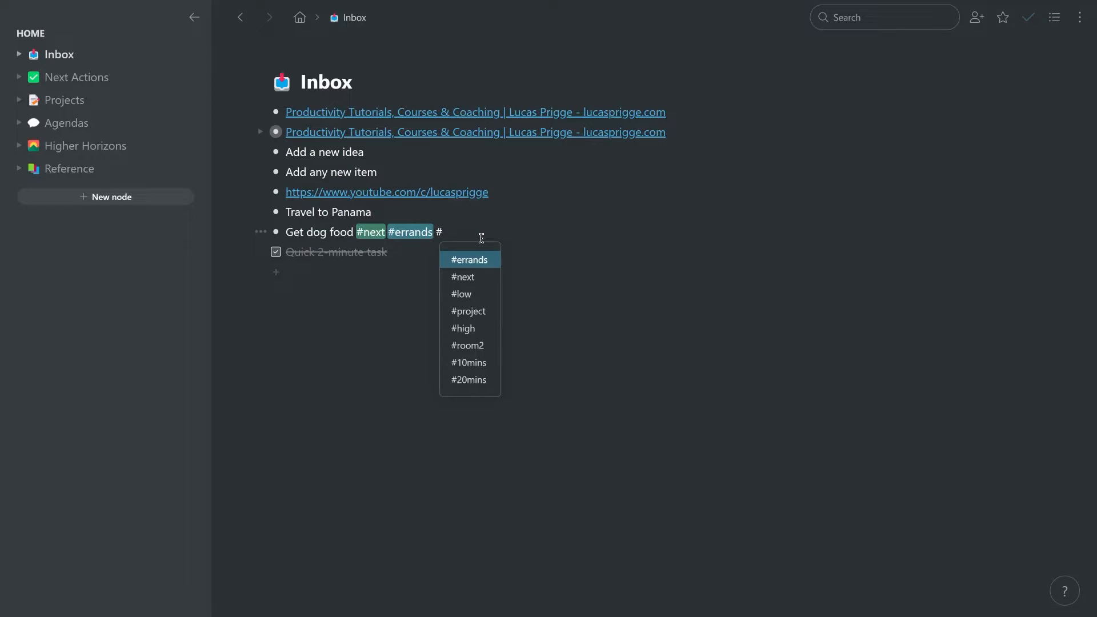
pyautogui.write('20')
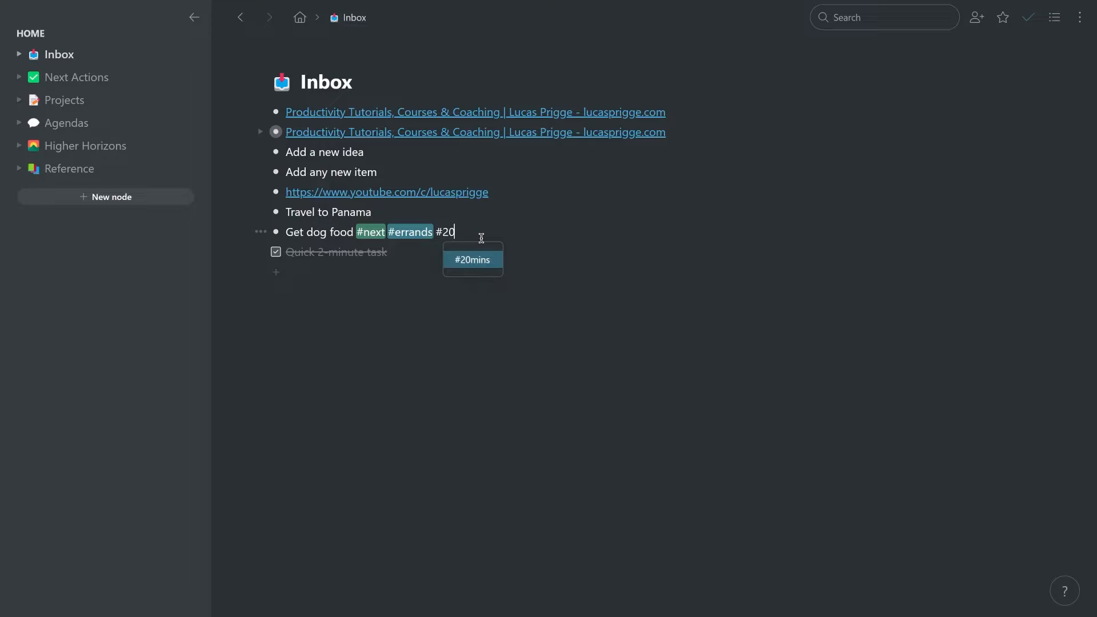
pyautogui.click(473, 260)
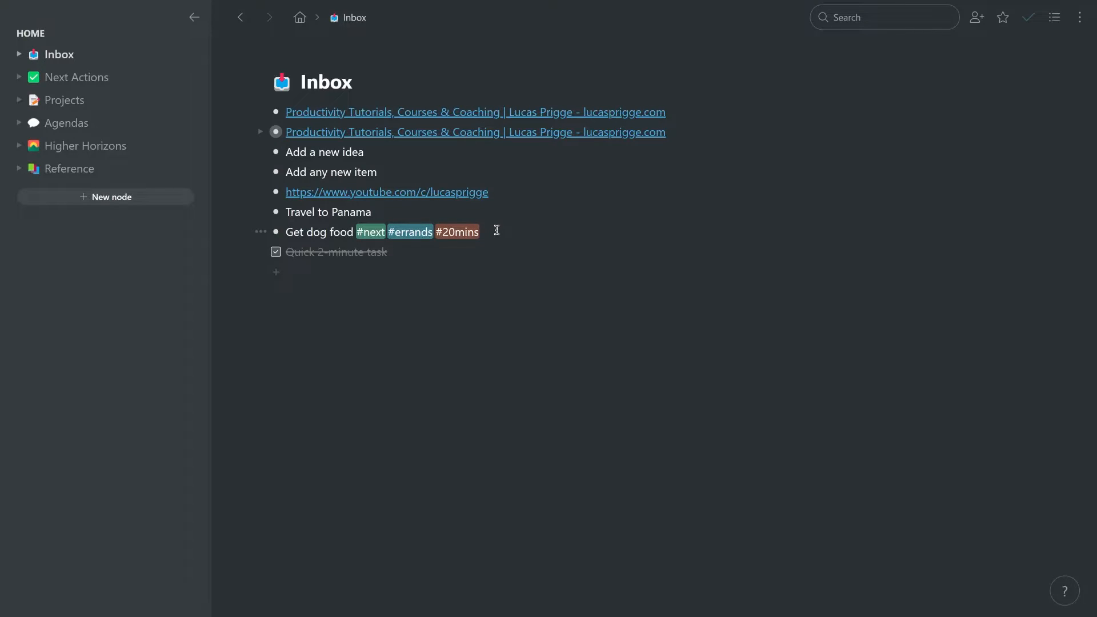
pyautogui.write('#me')
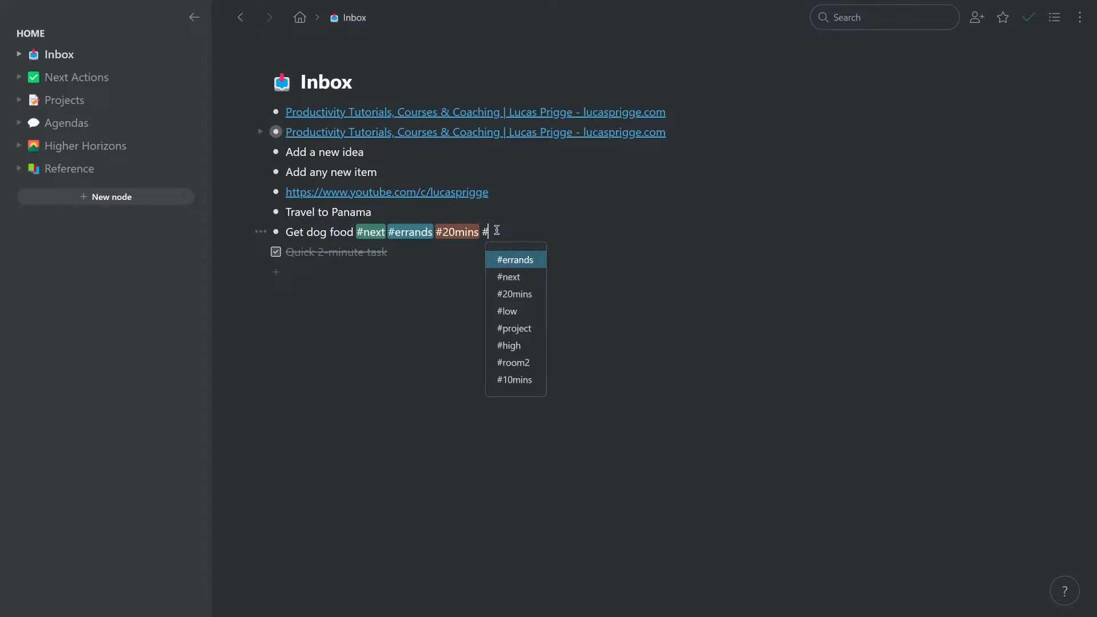
pyautogui.press('BackSpace')
pyautogui.press('BackSpace')
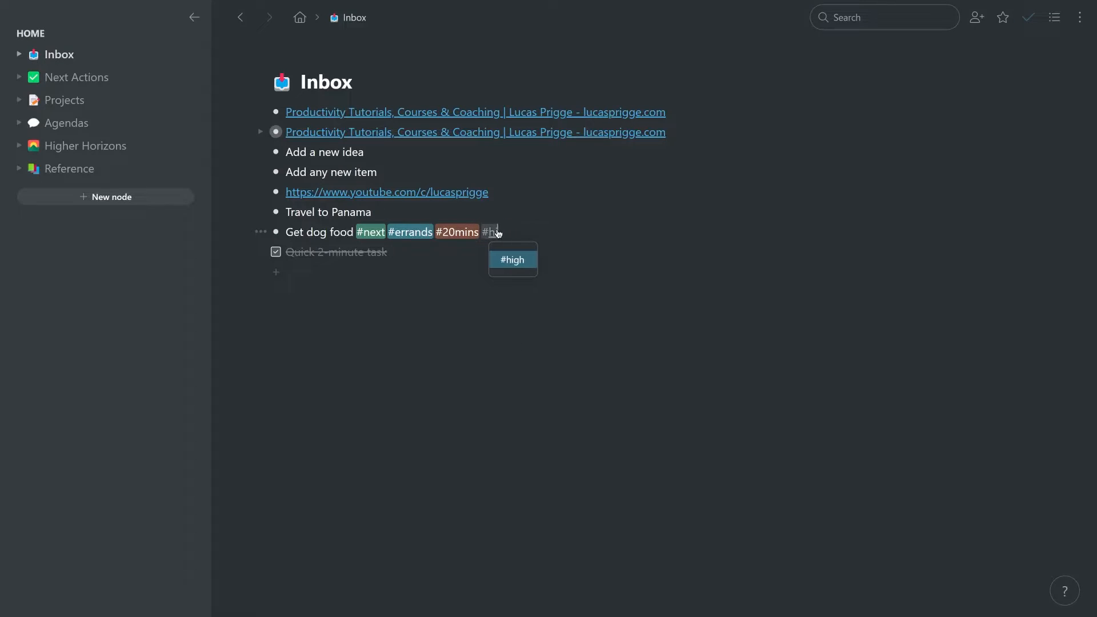
pyautogui.write('me')
pyautogui.press('Return')
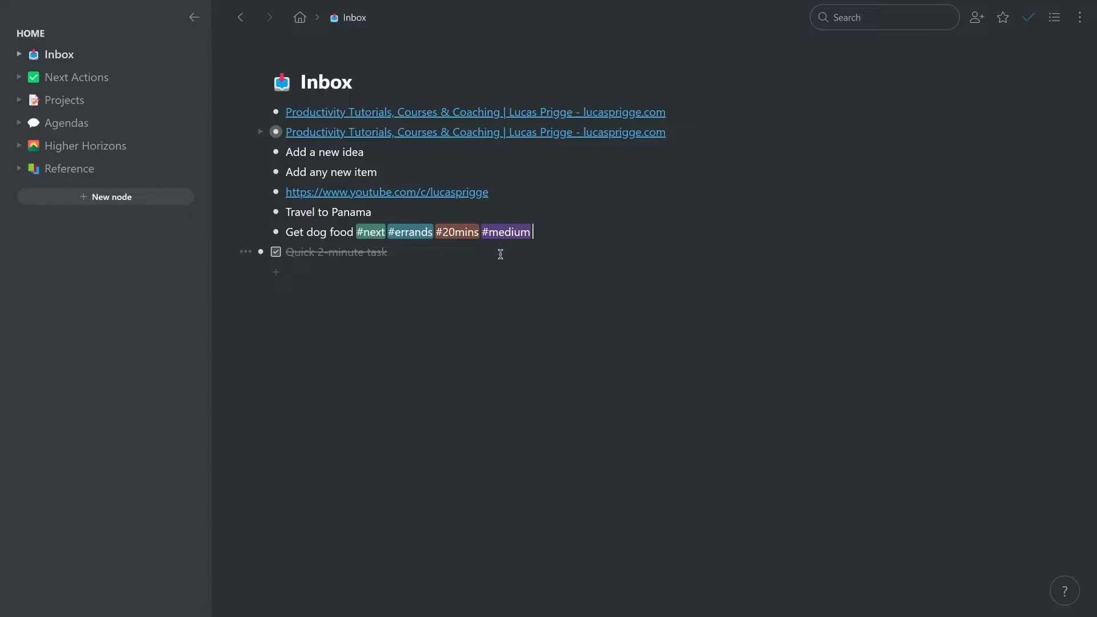
# Step: Move the tagged "Get dog food" item from the Inbox to Standalone Items in Projects
pyautogui.write('/')
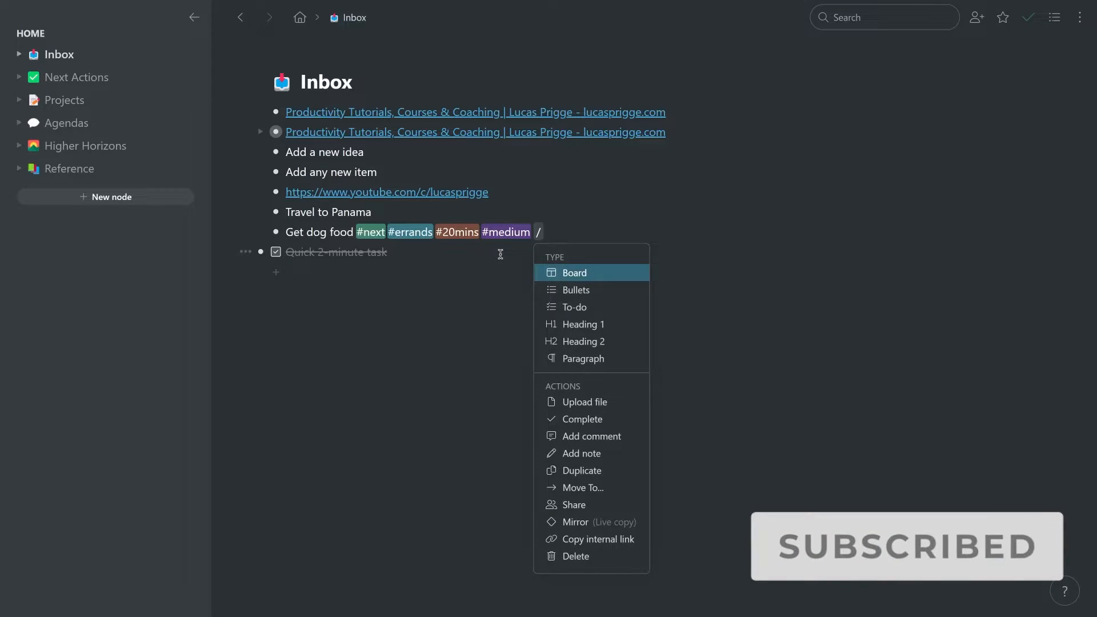
pyautogui.press('Down')
pyautogui.press('Down')
pyautogui.press('Down')
pyautogui.press('Down')
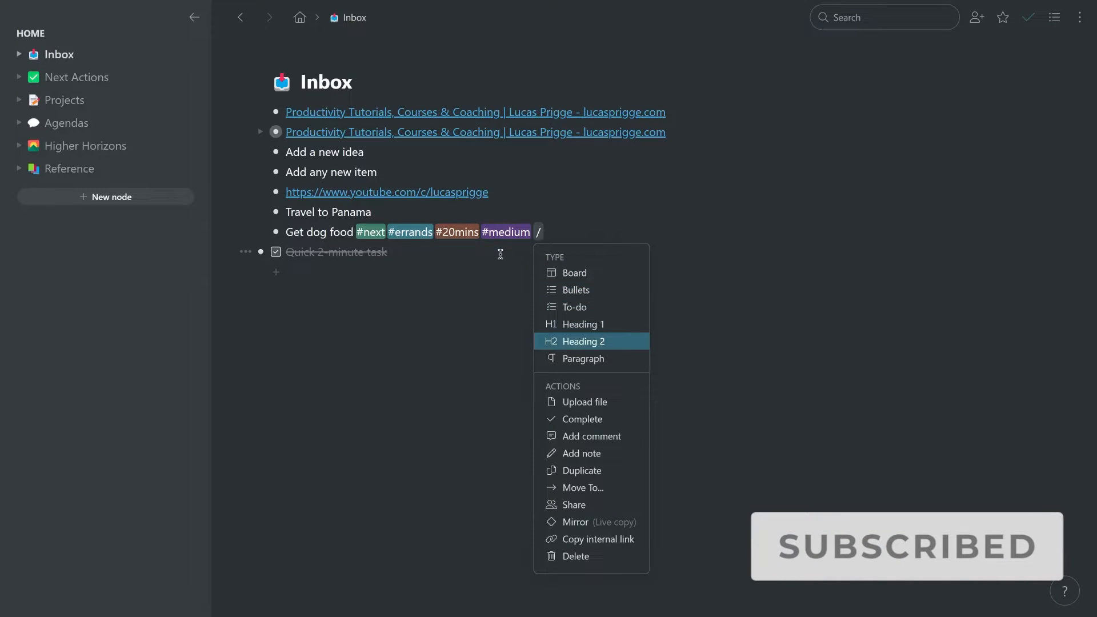
pyautogui.press('Down')
pyautogui.press('Down')
pyautogui.press('Down')
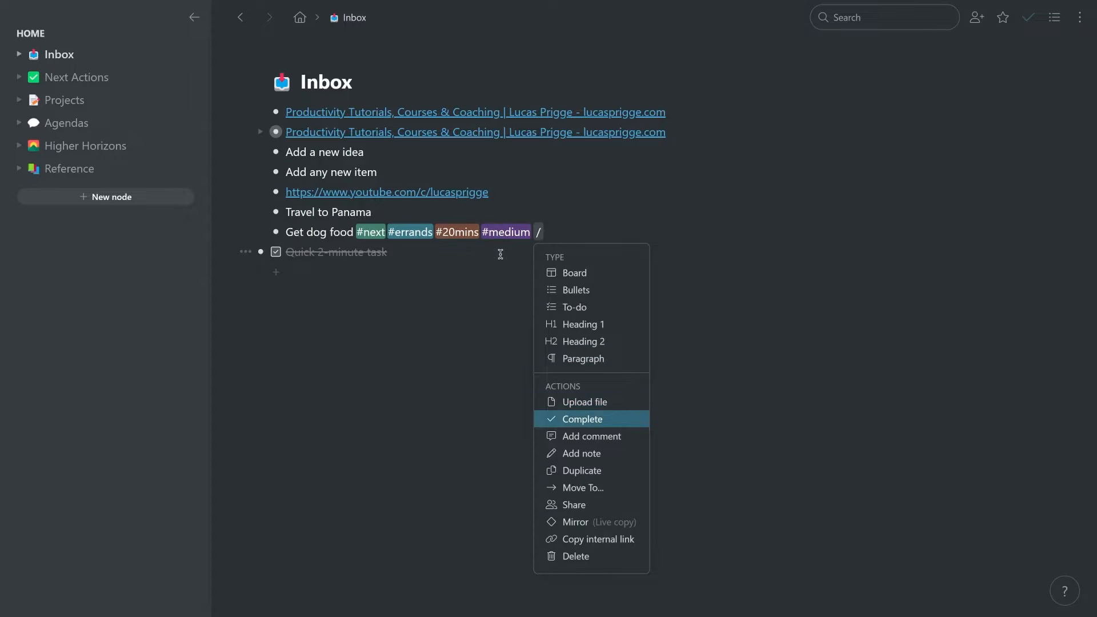
pyautogui.press('Down')
pyautogui.press('Down')
pyautogui.press('Down')
pyautogui.press('Down')
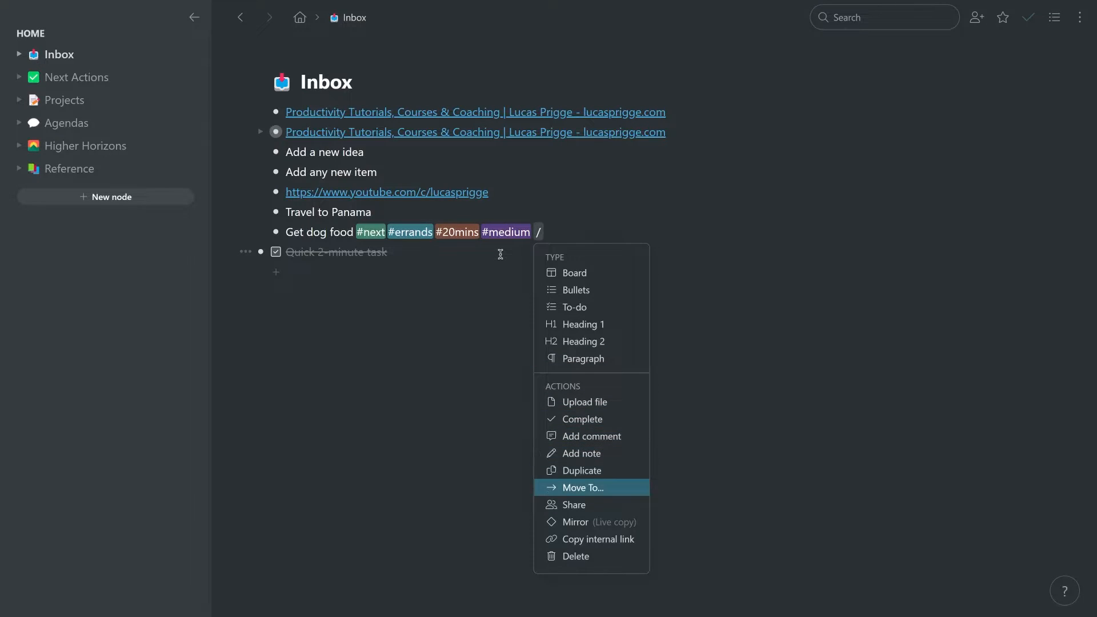
pyautogui.write('m')
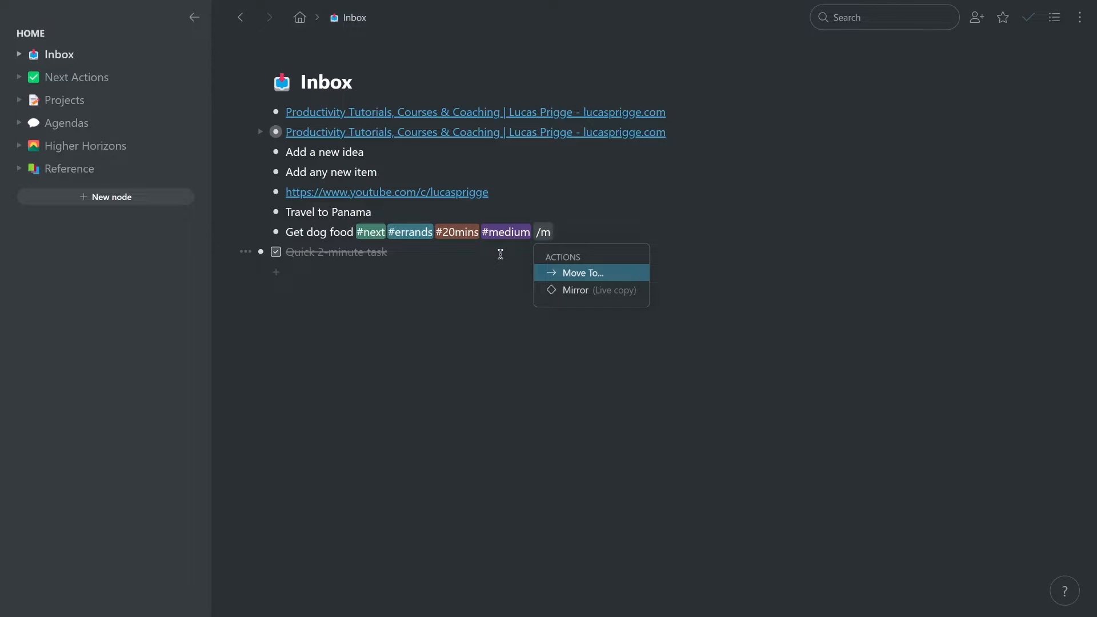
pyautogui.write('ove')
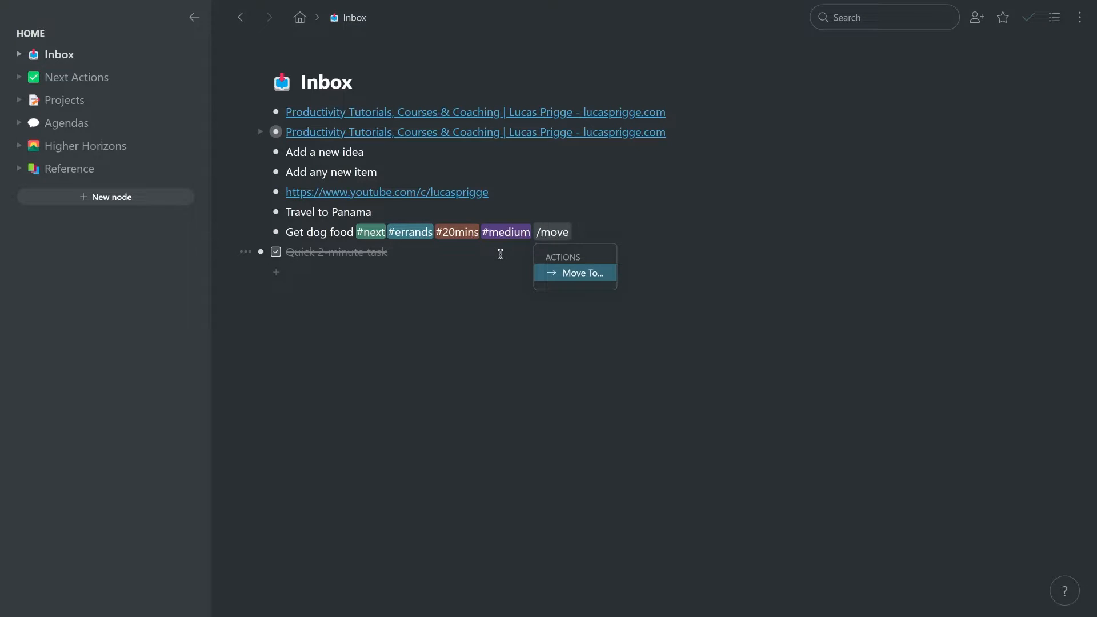
pyautogui.press('Return')
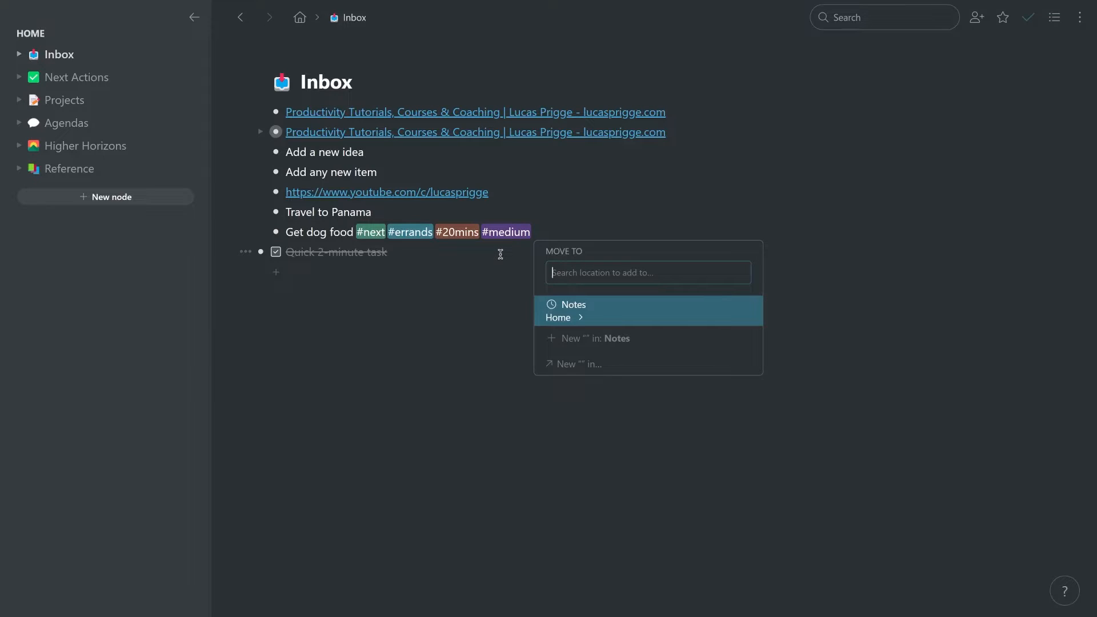
pyautogui.write('stand')
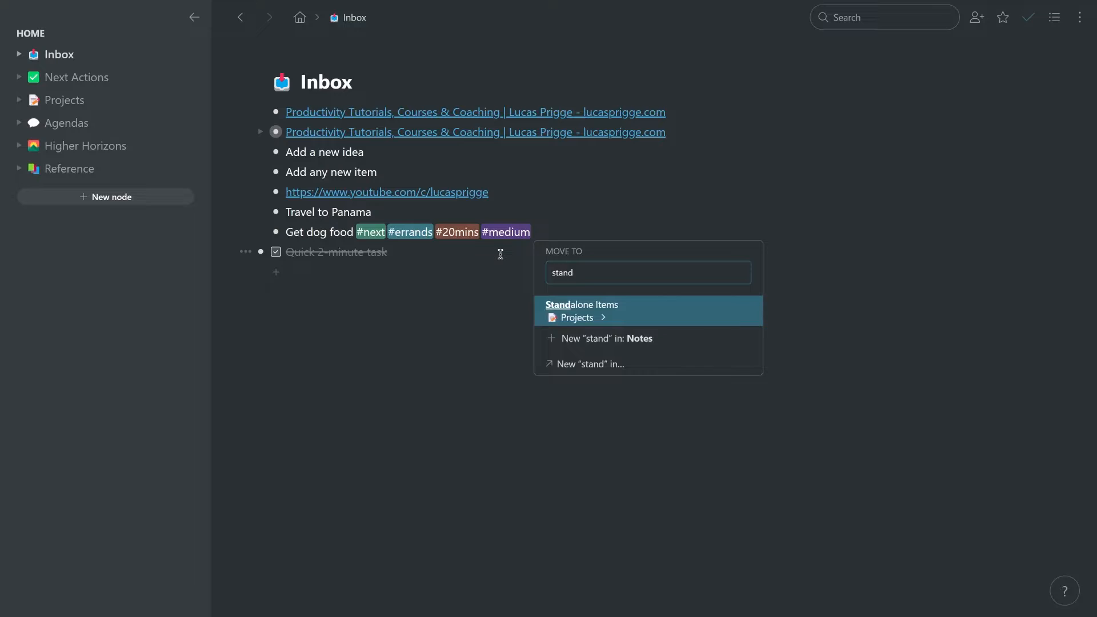
pyautogui.press('Return')
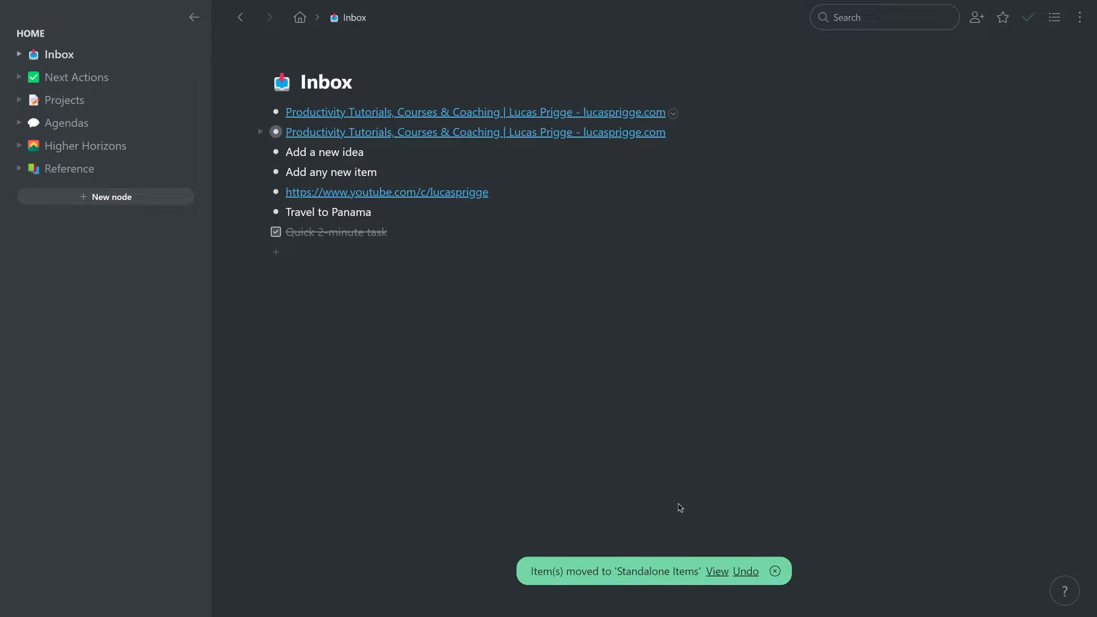
# Step: View the moved "Get dog food" item, open it from the Projects board, convert it to a To-do, and return to the board
pyautogui.click(718, 571)
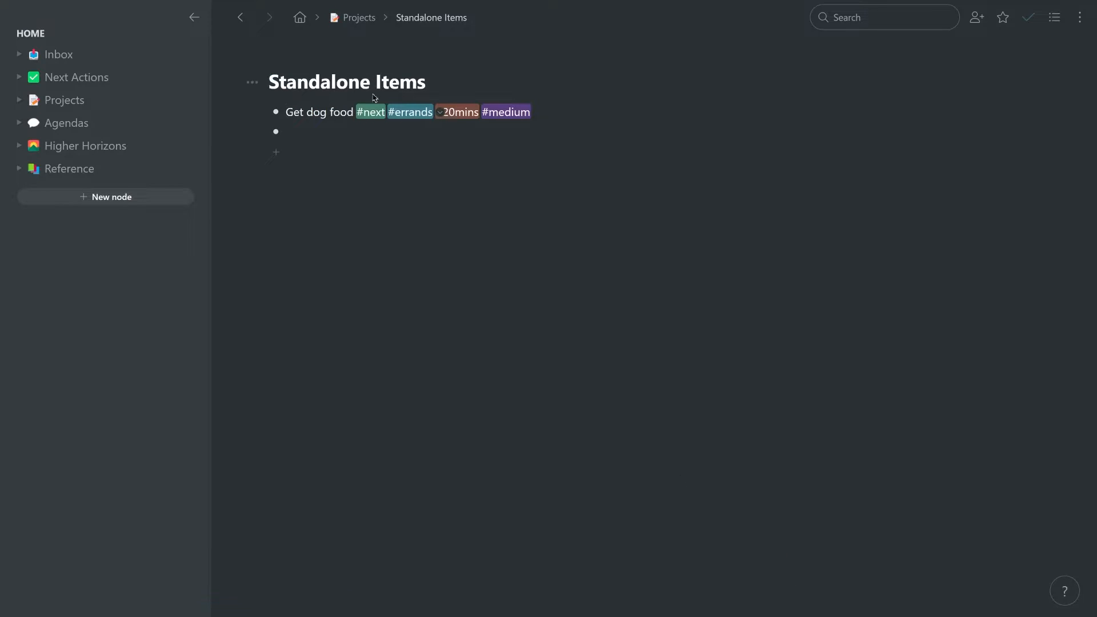
pyautogui.click(74, 102)
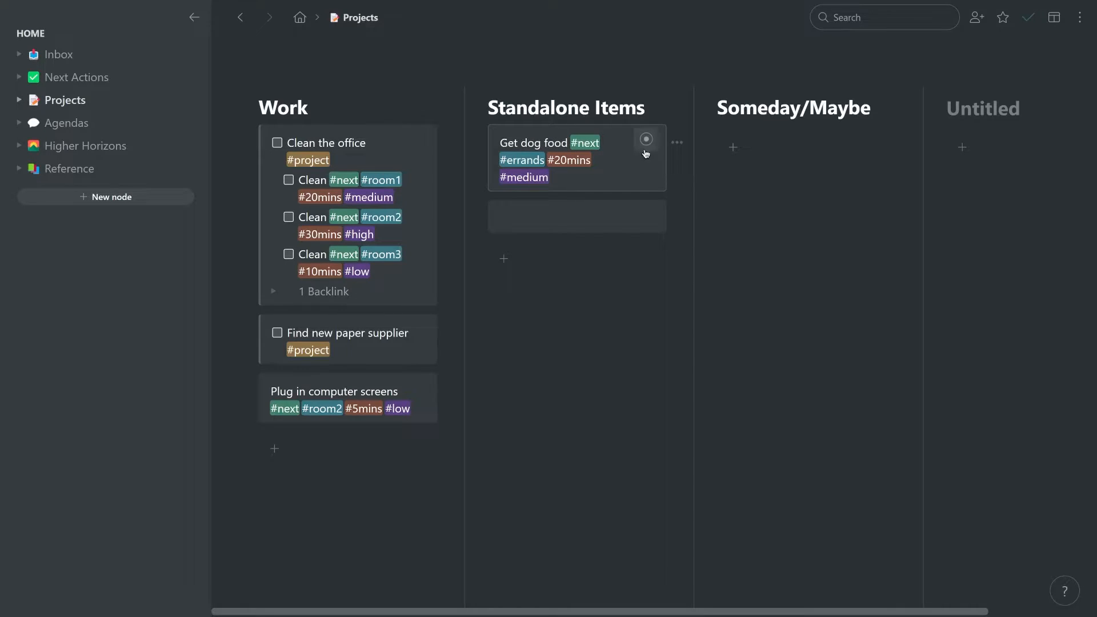
pyautogui.click(677, 143)
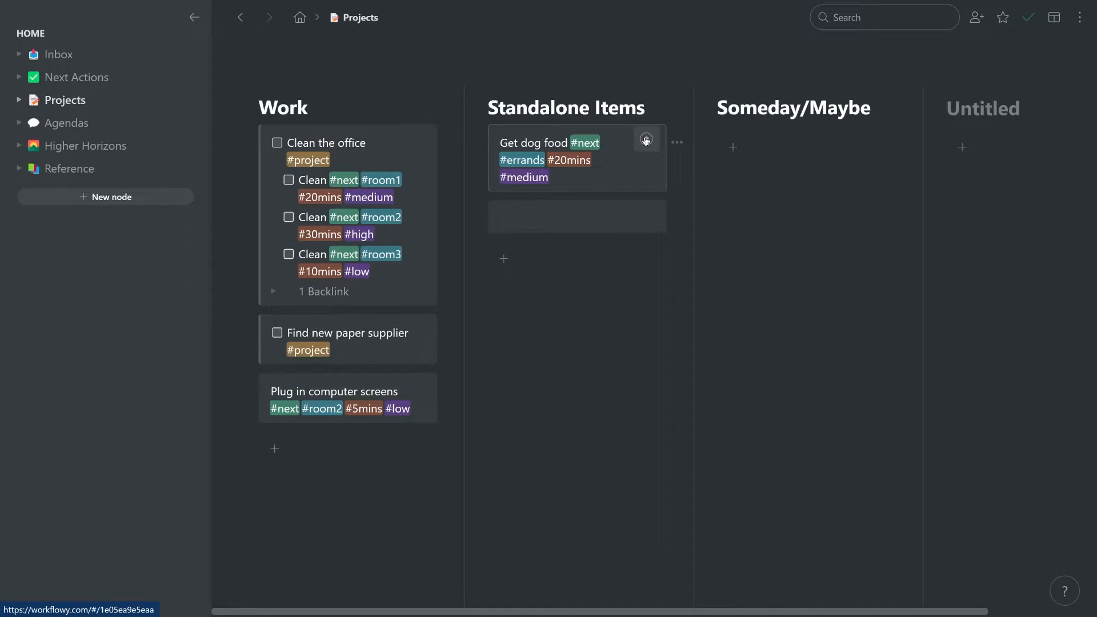
pyautogui.click(646, 141)
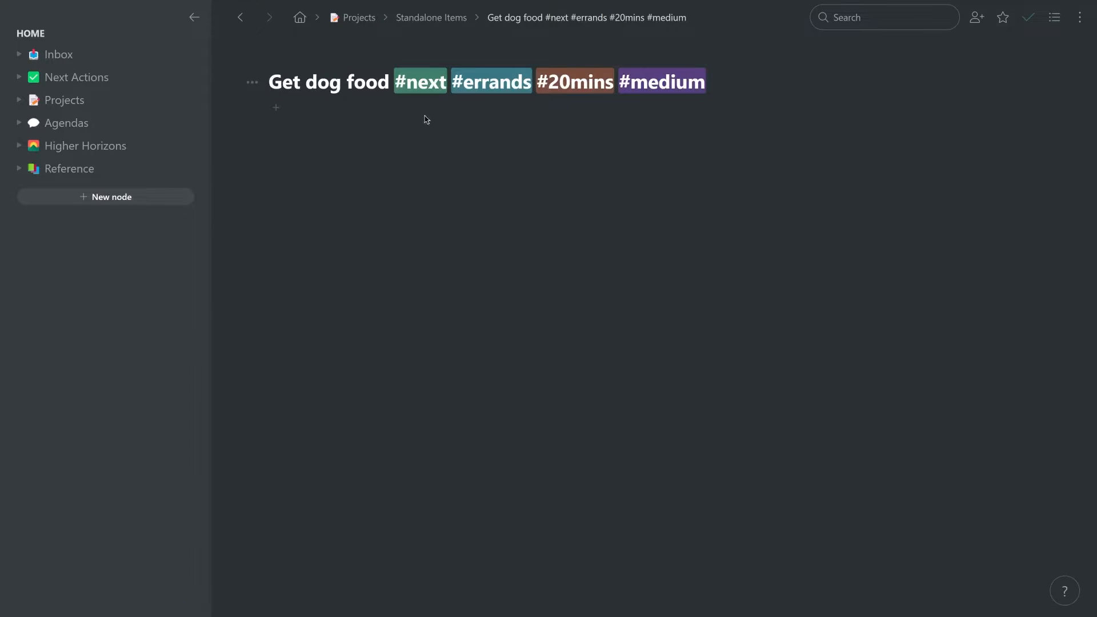
pyautogui.click(1055, 19)
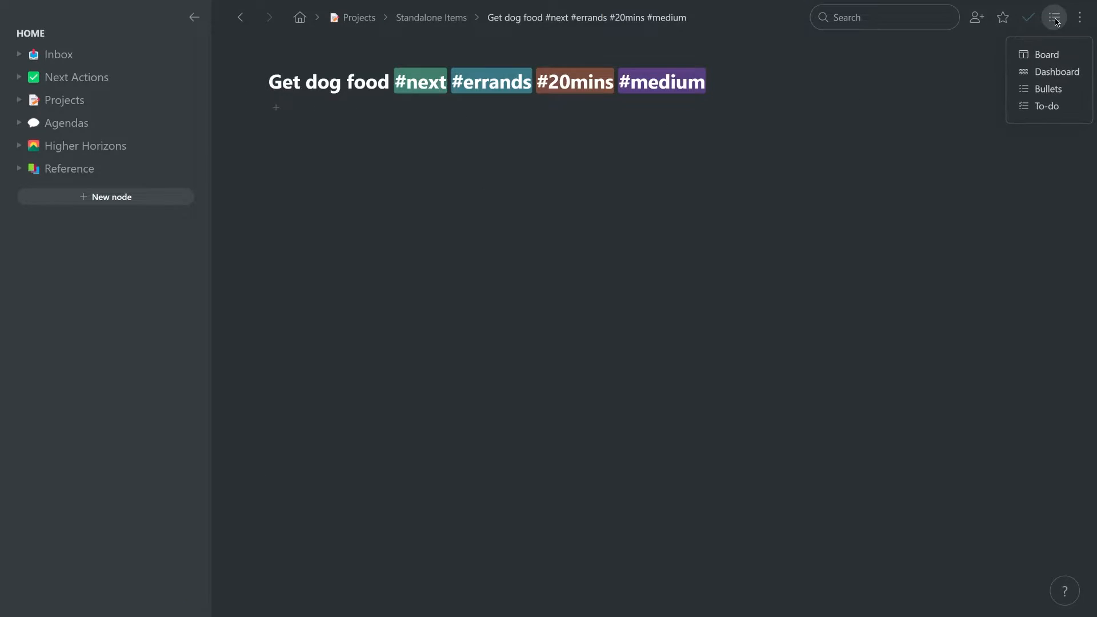
pyautogui.click(1048, 109)
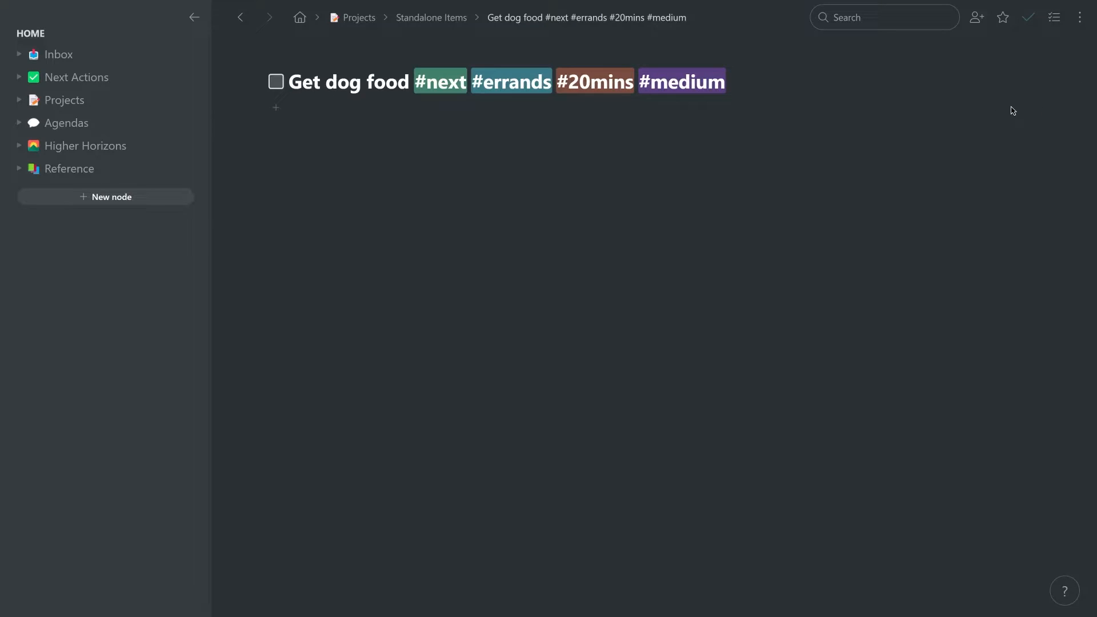
pyautogui.click(43, 103)
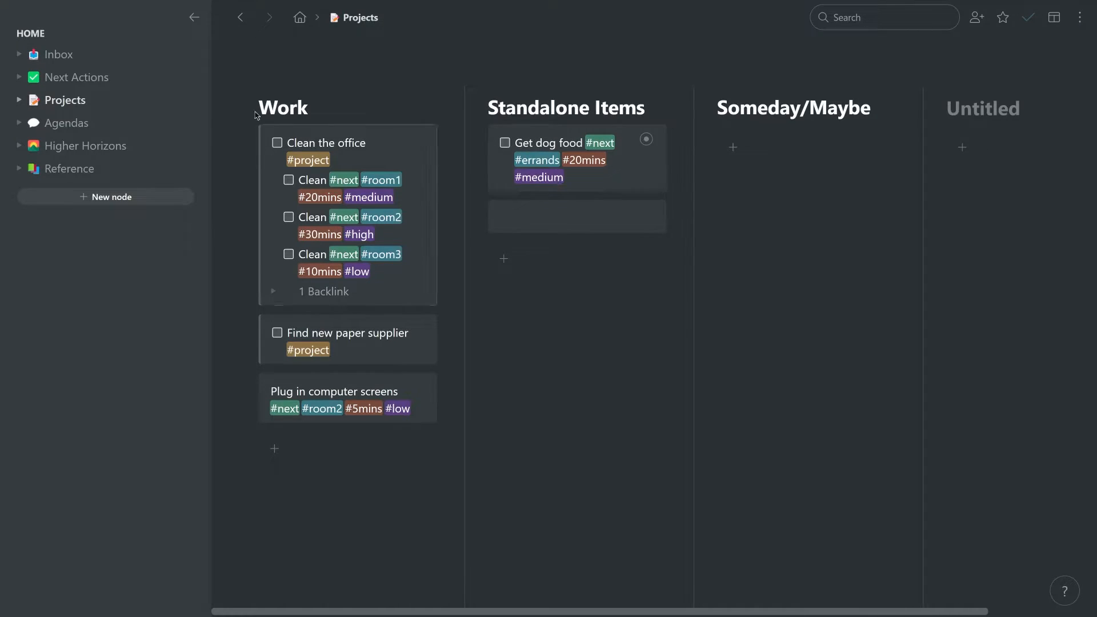
# Step: Move the "Travel to Panama" item from the Inbox to Someday/Maybe in Projects, and view it on the Projects board
pyautogui.click(134, 64)
pyautogui.click(382, 213)
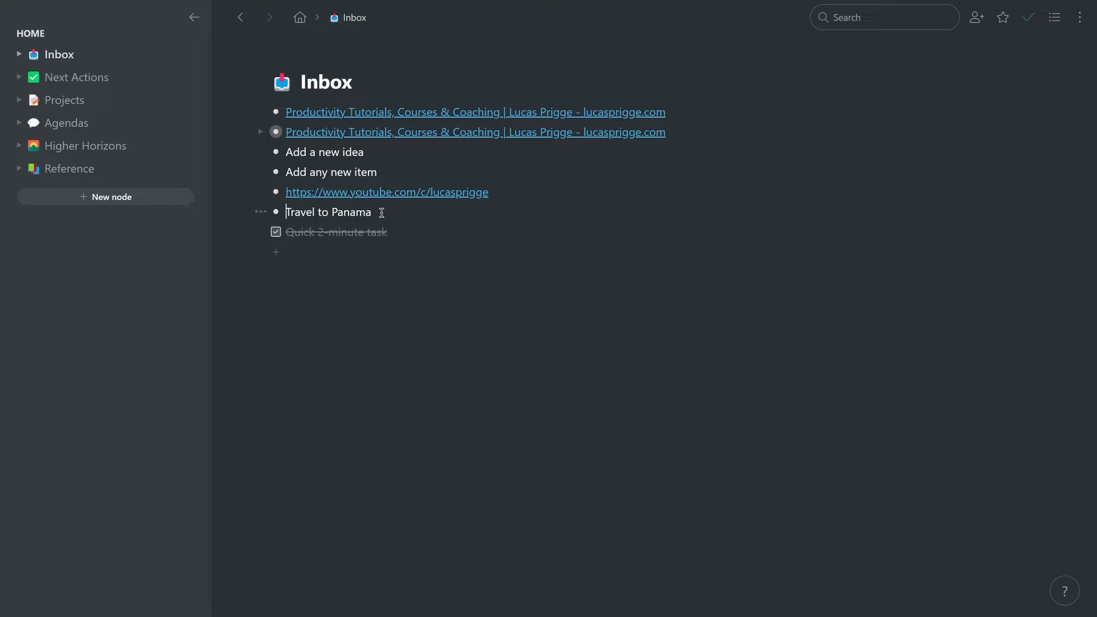
pyautogui.click(382, 212)
pyautogui.write('/move')
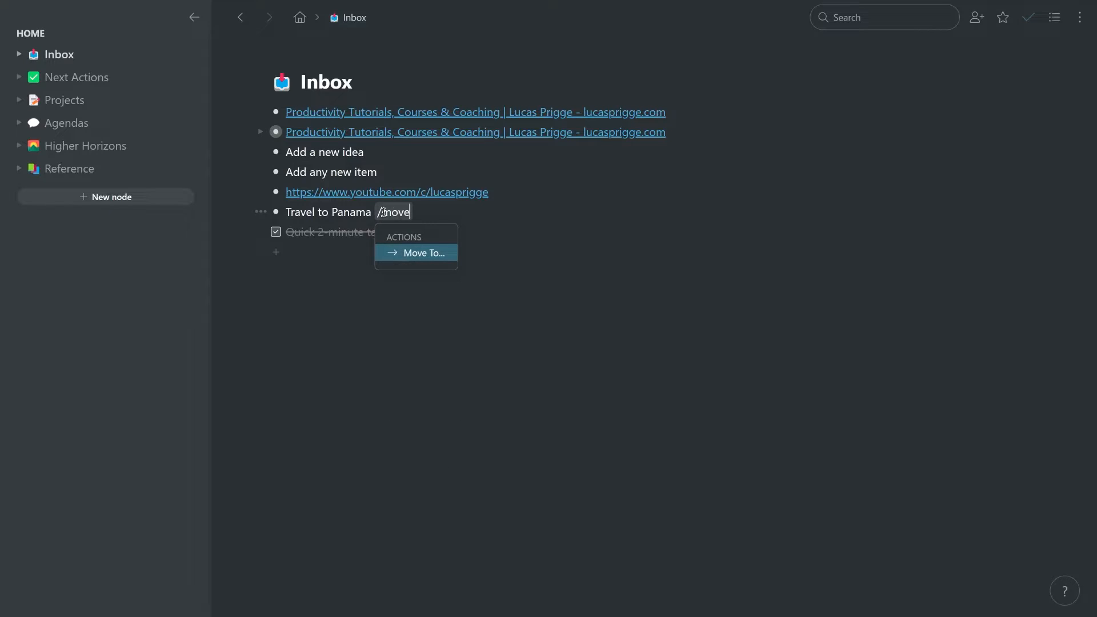
pyautogui.press('Return')
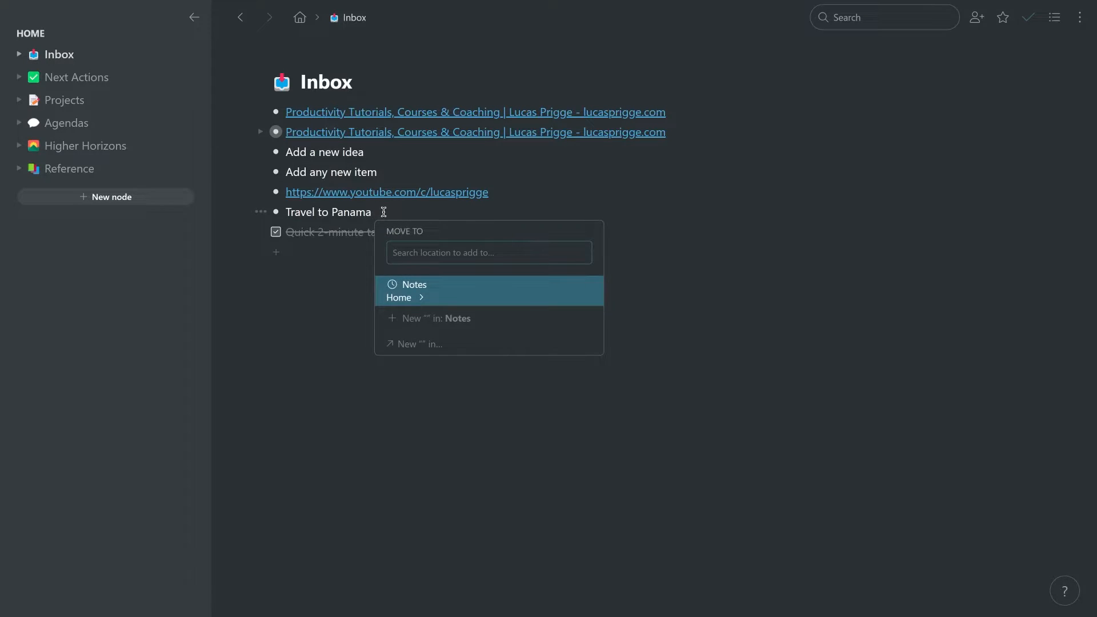
pyautogui.write('some')
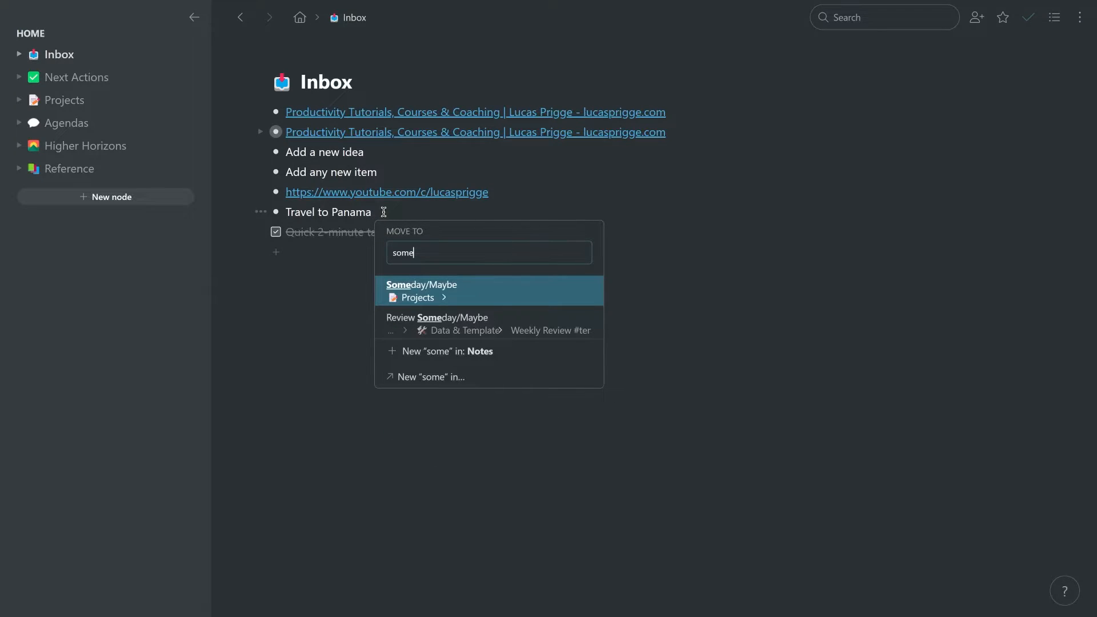
pyautogui.press('Return')
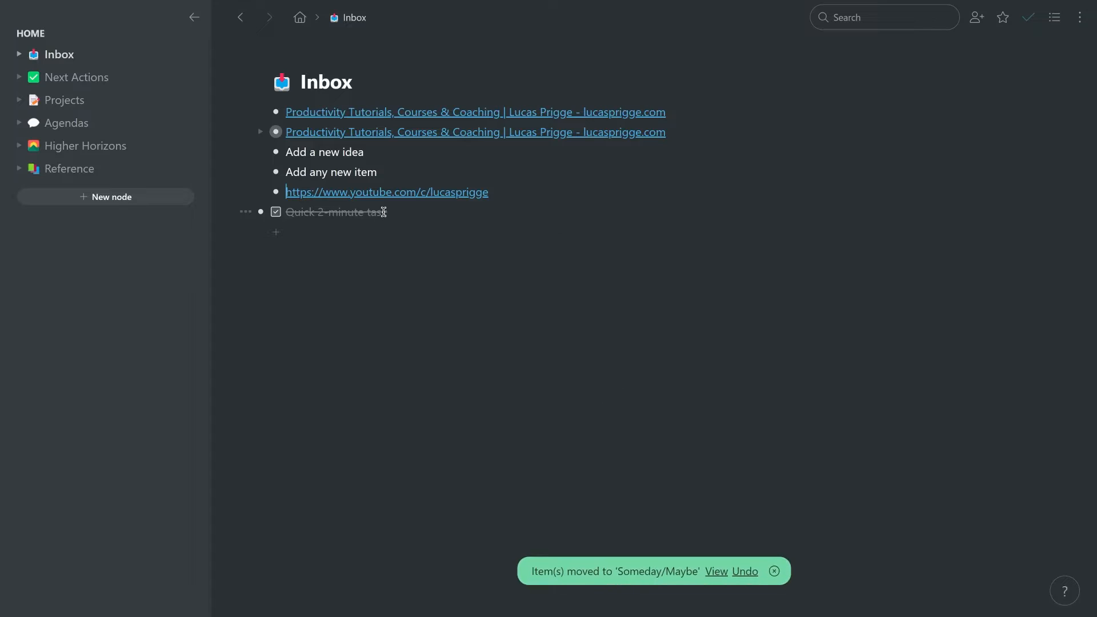
pyautogui.click(132, 103)
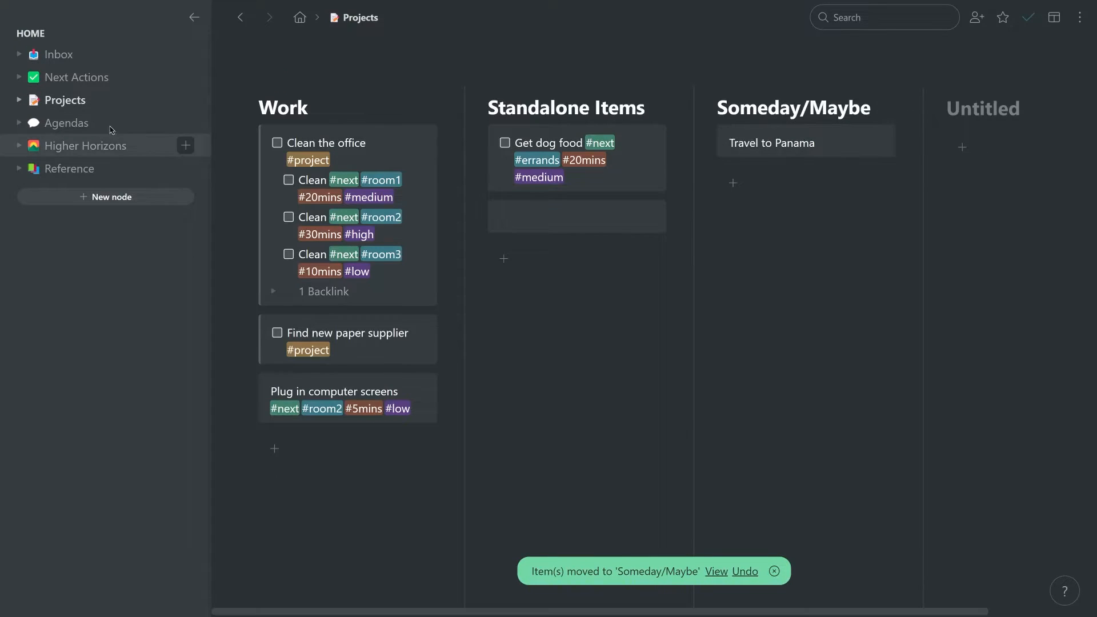
# Step: Check the YouTube channels column in Reference as the destination for the Inbox's YouTube link, and return to the Inbox
pyautogui.click(81, 58)
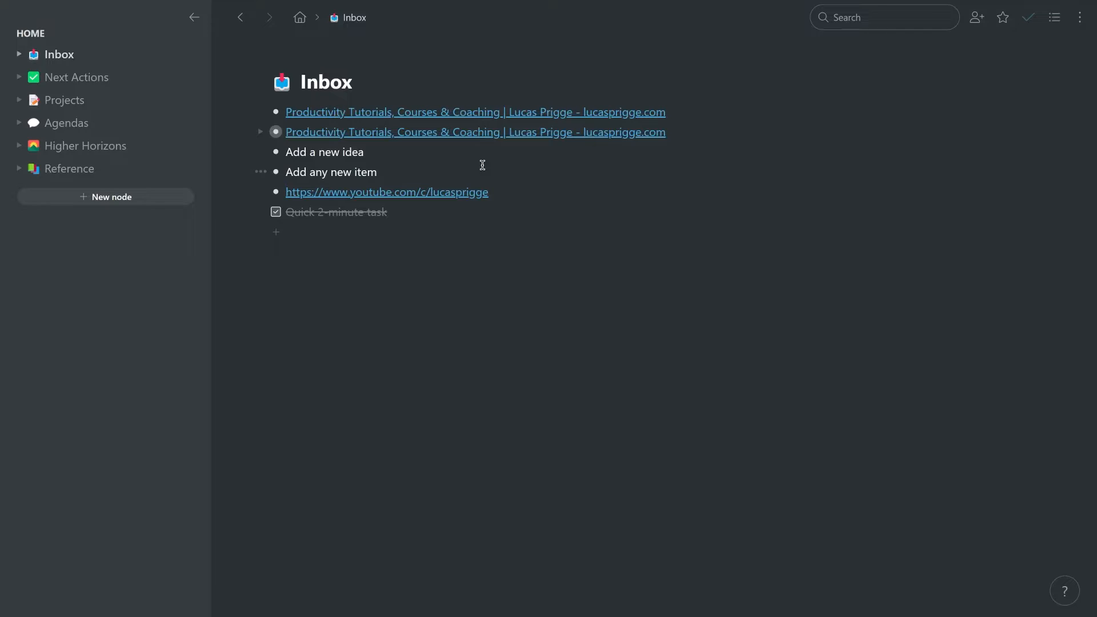
pyautogui.click(502, 194)
pyautogui.click(103, 167)
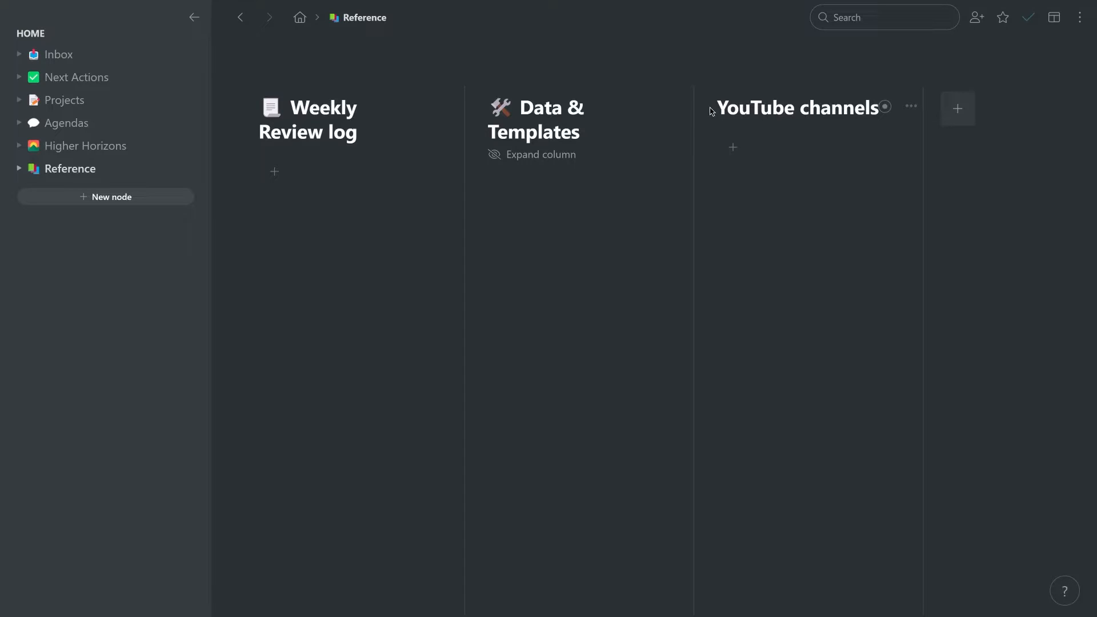
pyautogui.moveTo(718, 107); pyautogui.dragTo(878, 110)
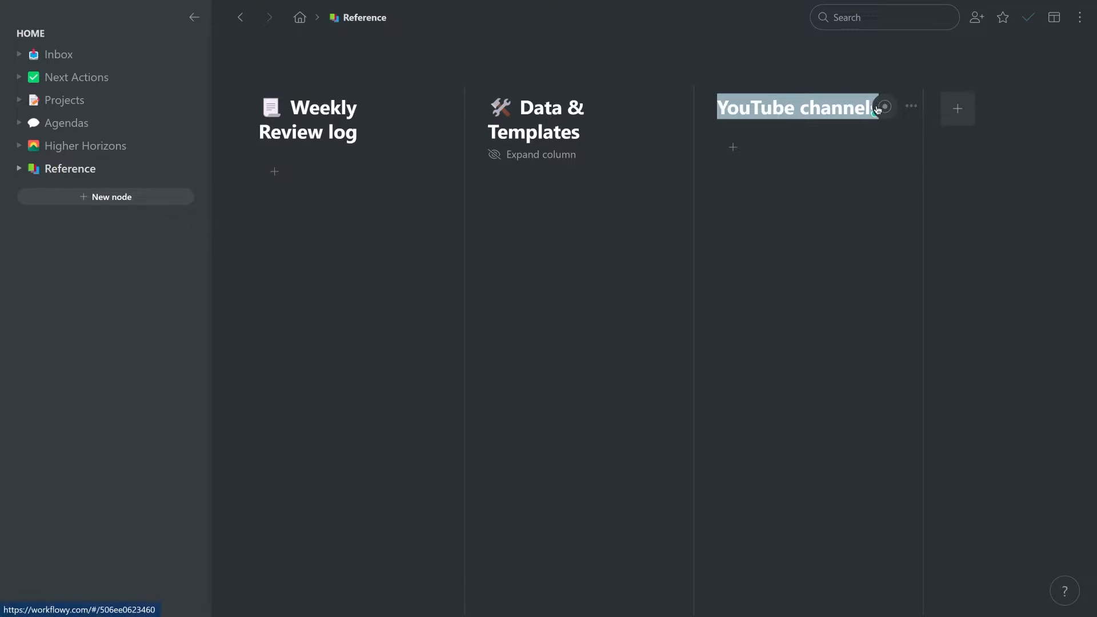
pyautogui.click(135, 60)
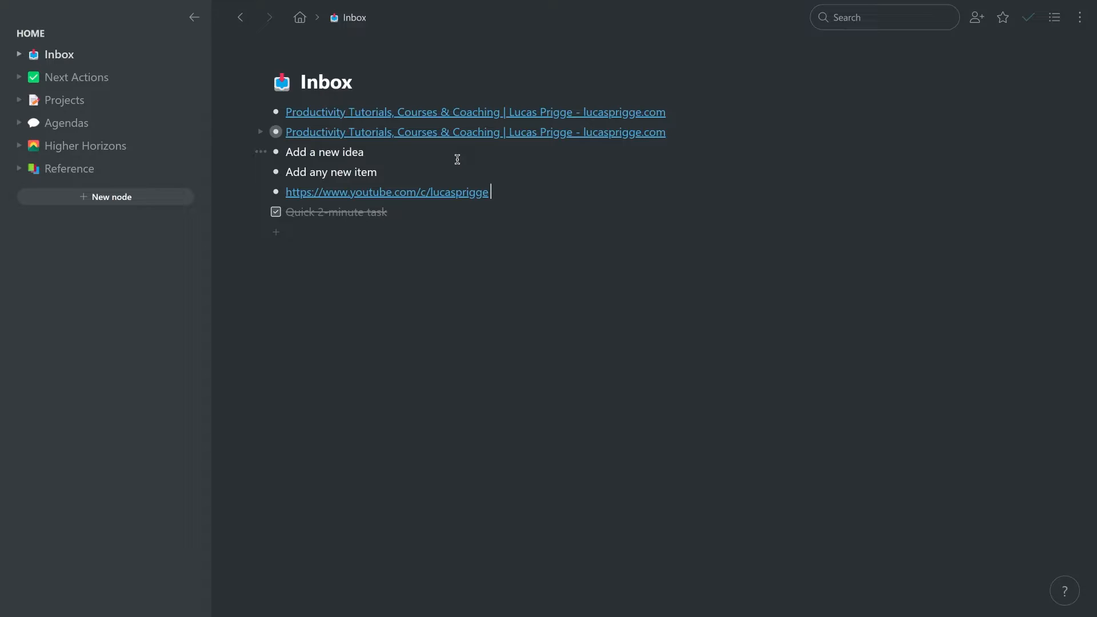
# Step: Examine the existing tag suggestions for the YouTube link in the Inbox, with and without the "-" prefix
pyautogui.write('#-')
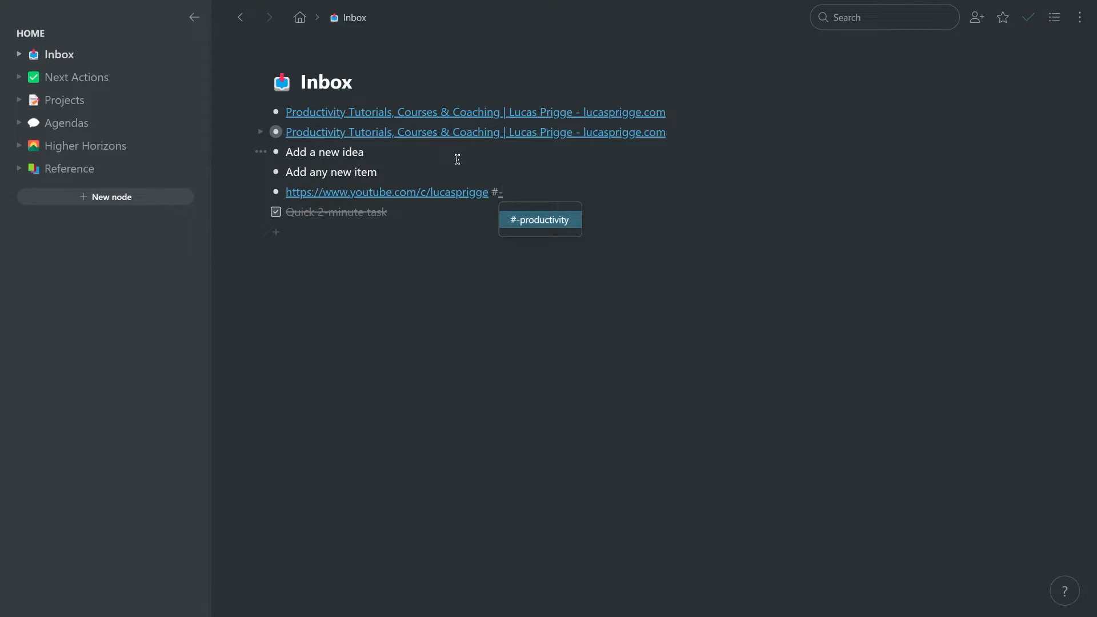
pyautogui.press('BackSpace')
pyautogui.press('Down')
pyautogui.press('Down')
pyautogui.press('Down')
pyautogui.press('Down')
pyautogui.press('Down')
pyautogui.press('Down')
pyautogui.press('Down')
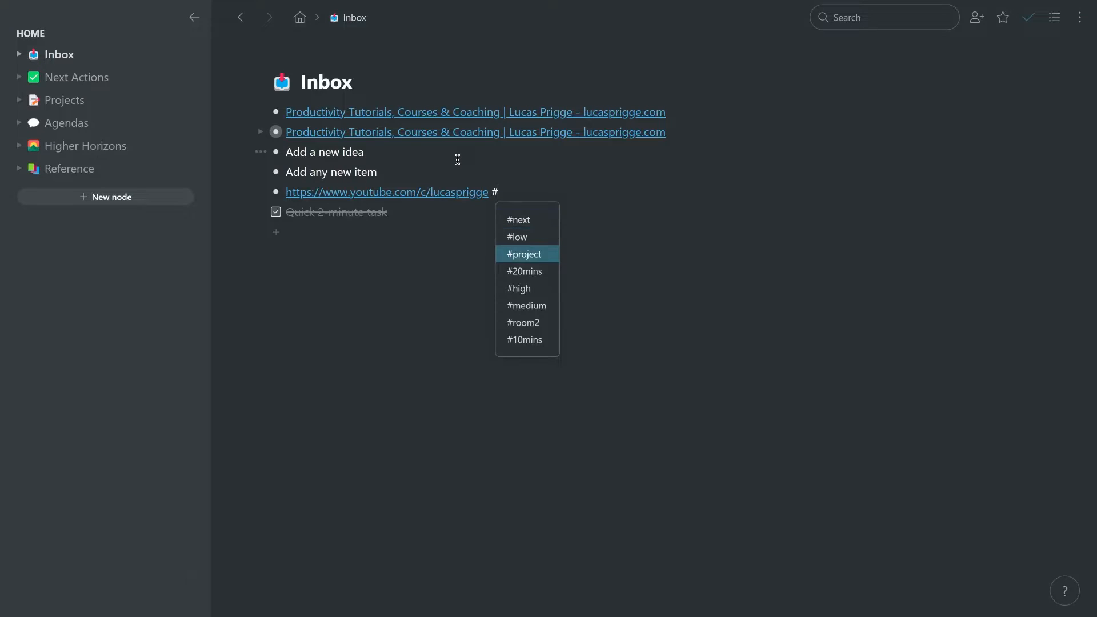
pyautogui.press('Up')
pyautogui.press('Up')
pyautogui.press('Up')
pyautogui.press('Up')
pyautogui.press('Up')
pyautogui.press('Up')
pyautogui.press('Up')
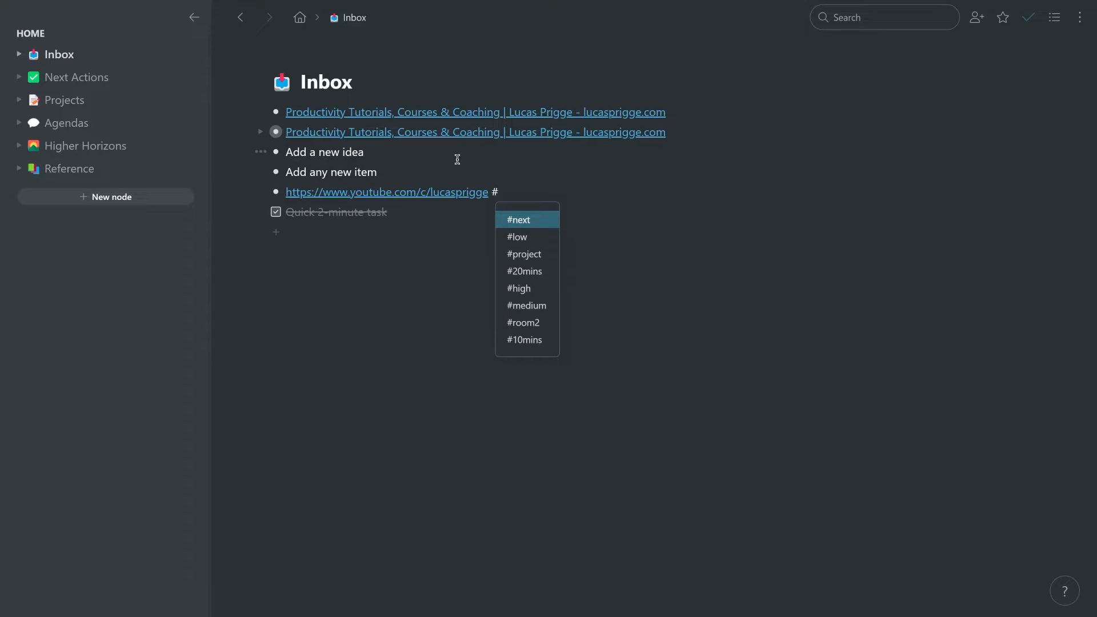
# Step: Add the reference tag #-productivity to the YouTube link in the Inbox
pyautogui.write('-')
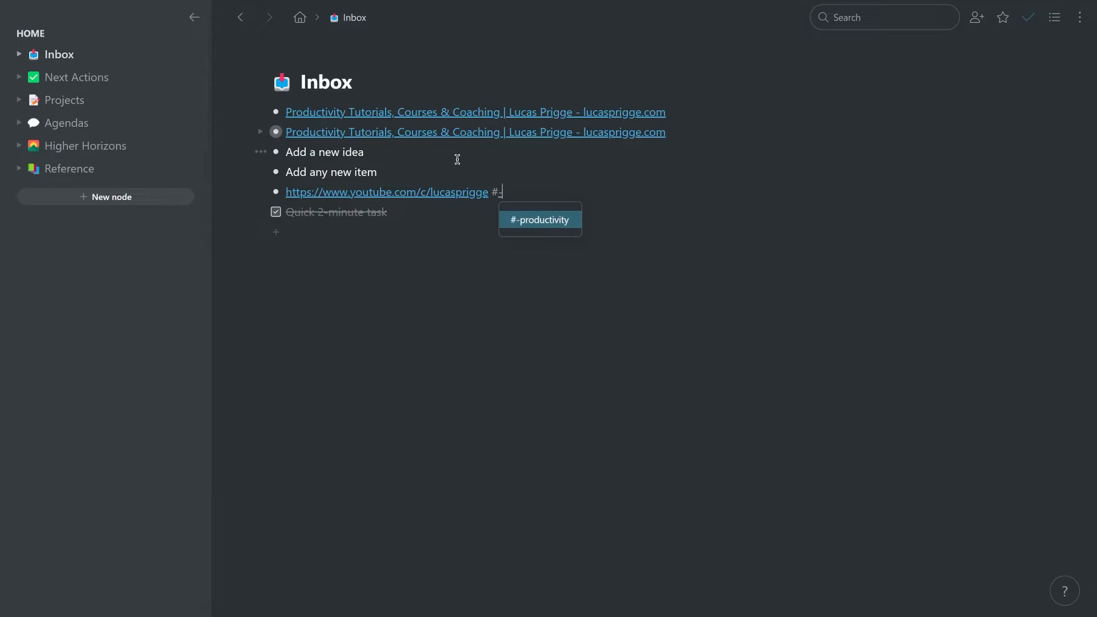
pyautogui.write('a')
pyautogui.press('BackSpace')
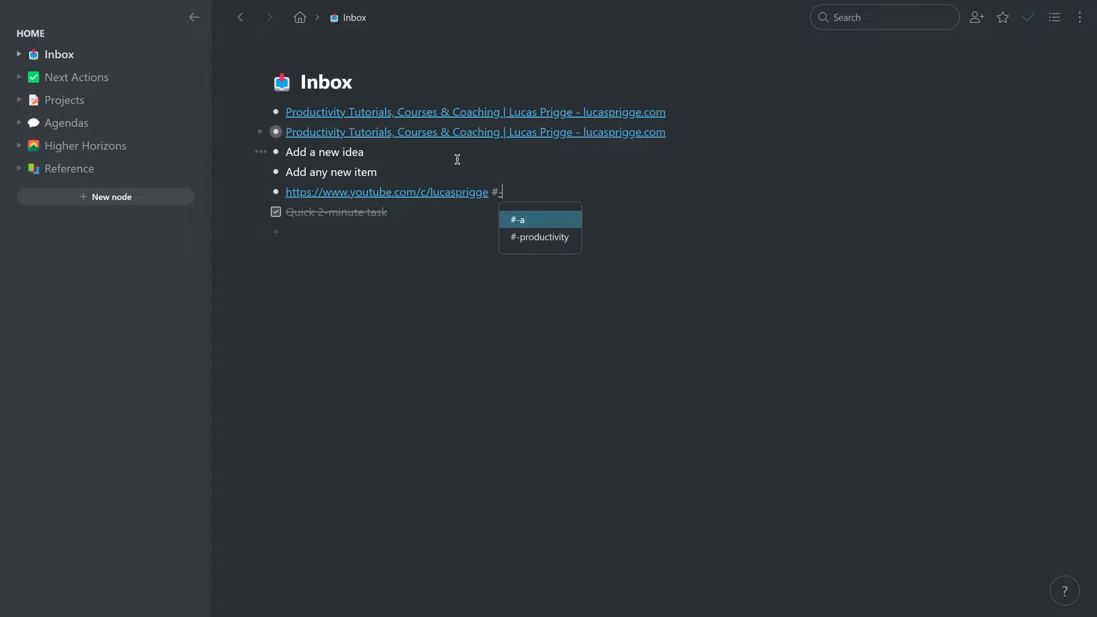
pyautogui.press('Down')
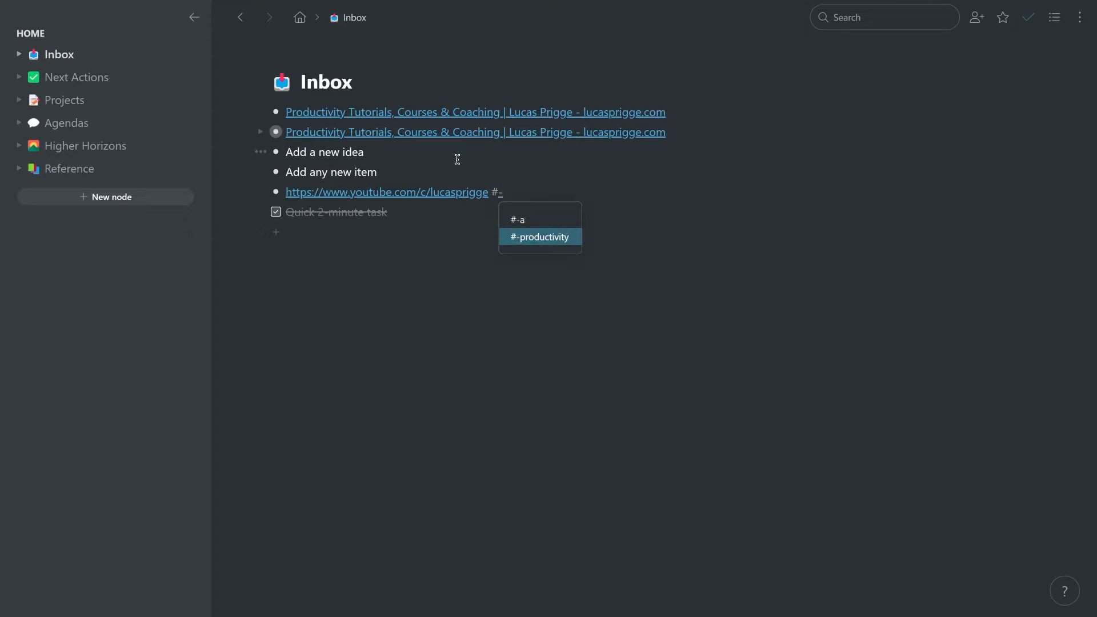
pyautogui.press('Return')
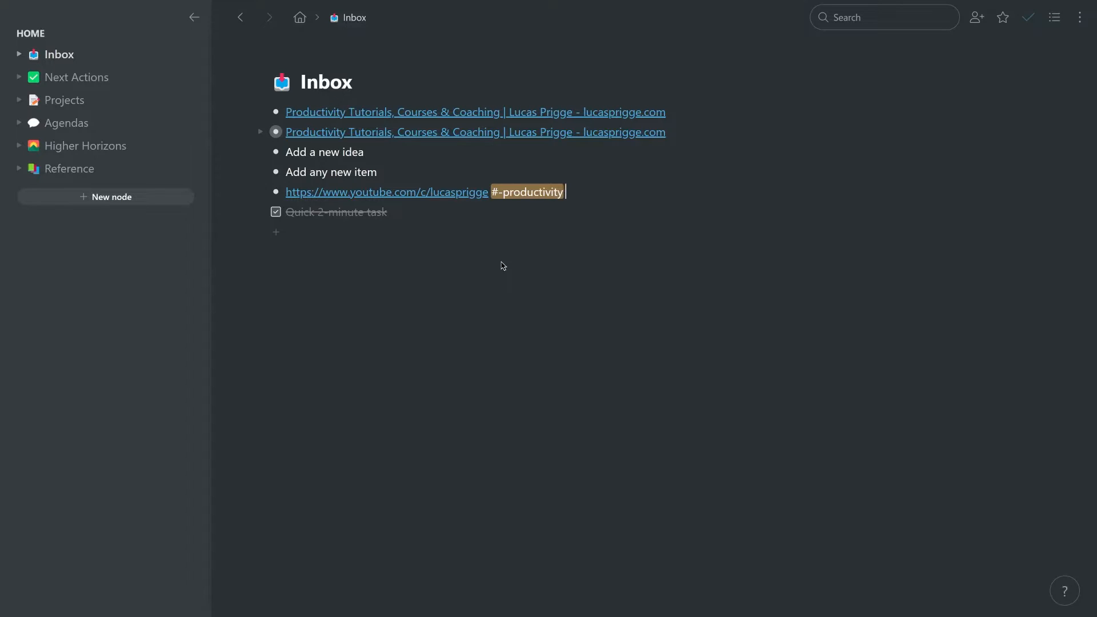
# Step: Move the tagged YouTube link from the Inbox to YouTube channels in Reference, and expand that column to view it
pyautogui.write('/')
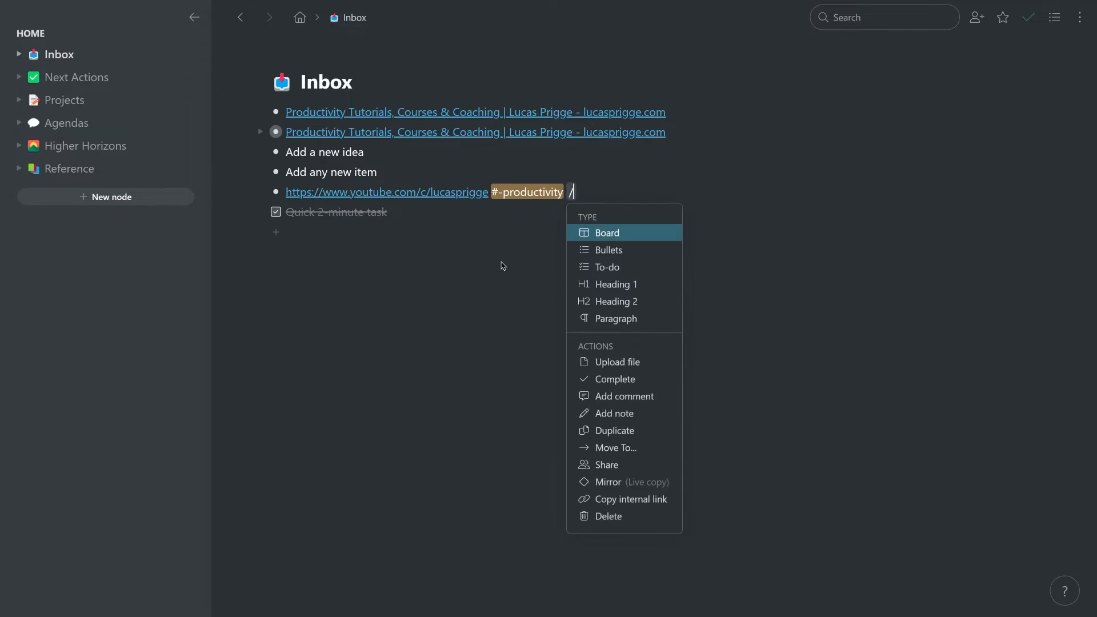
pyautogui.write('move')
pyautogui.press('Return')
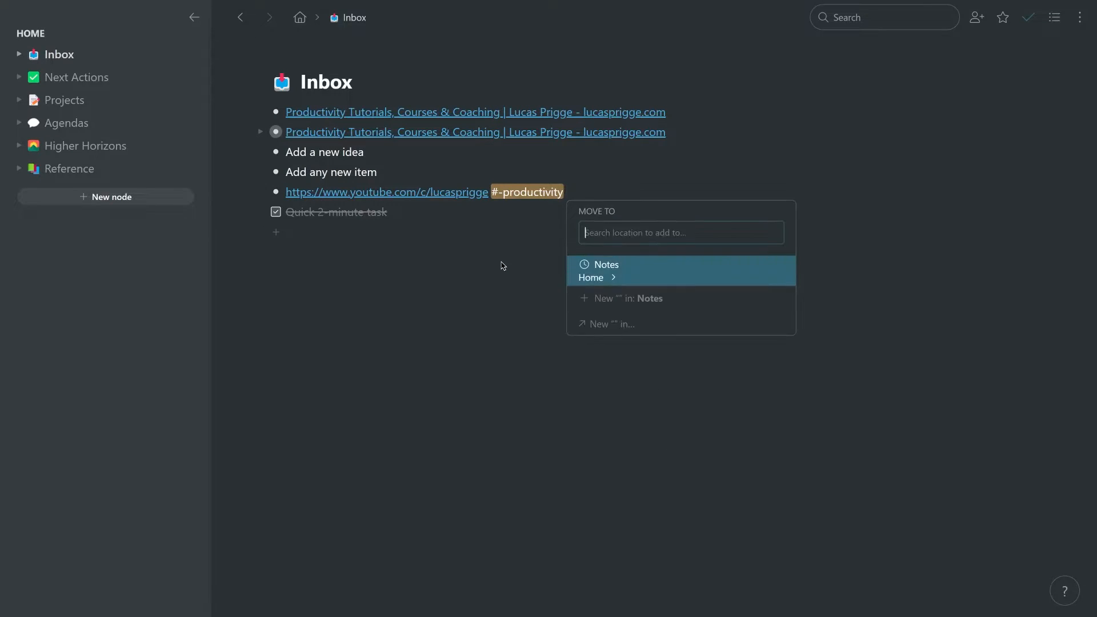
pyautogui.write('youtu')
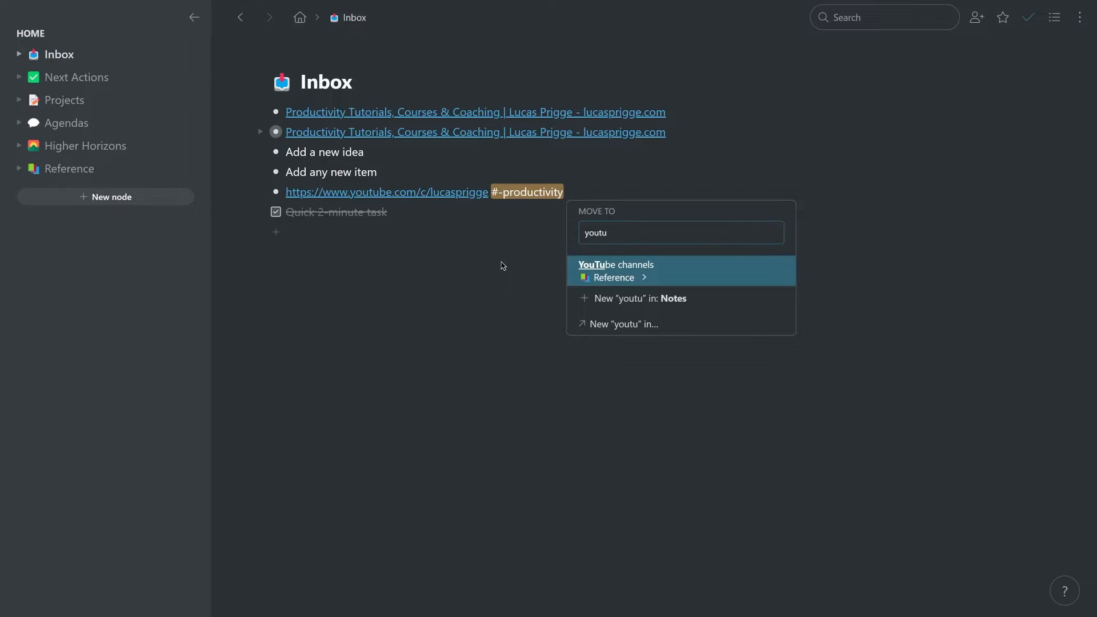
pyautogui.press('Return')
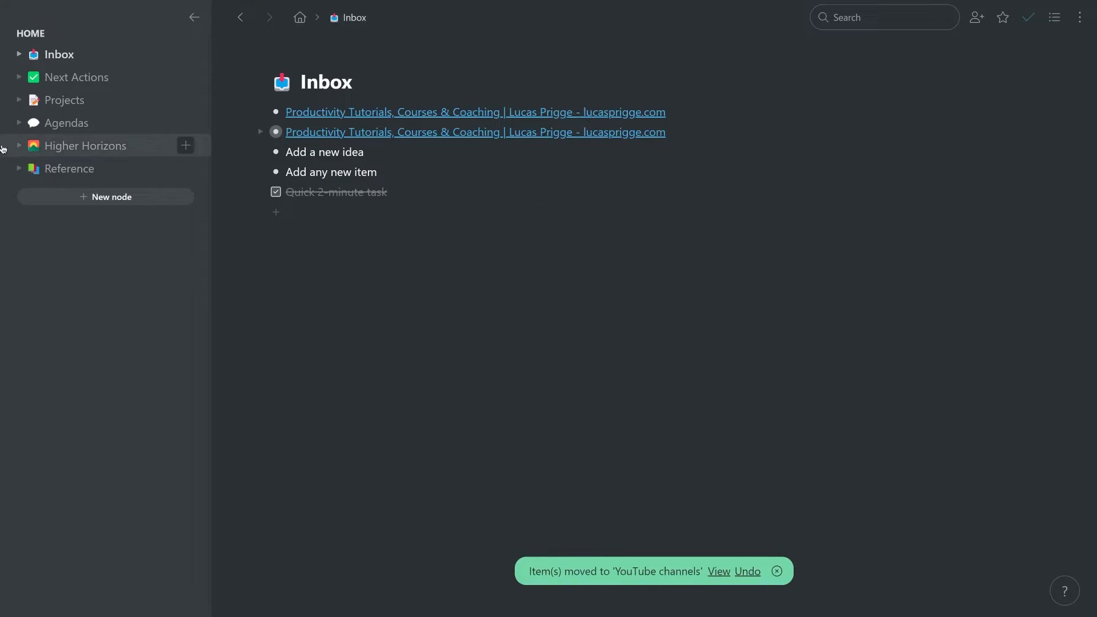
pyautogui.click(48, 169)
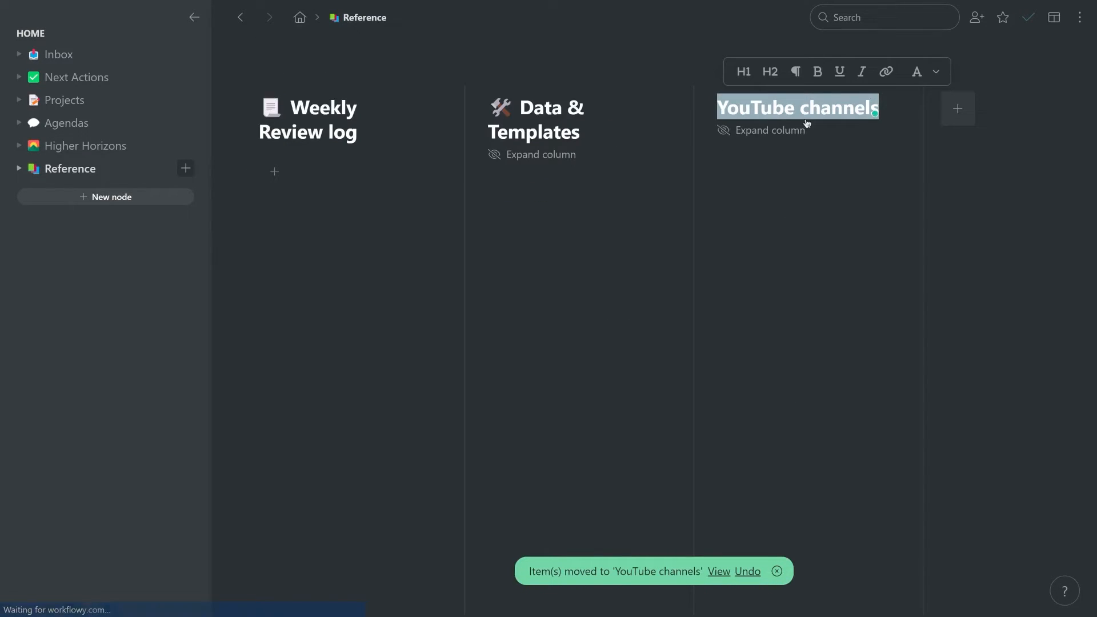
pyautogui.click(741, 131)
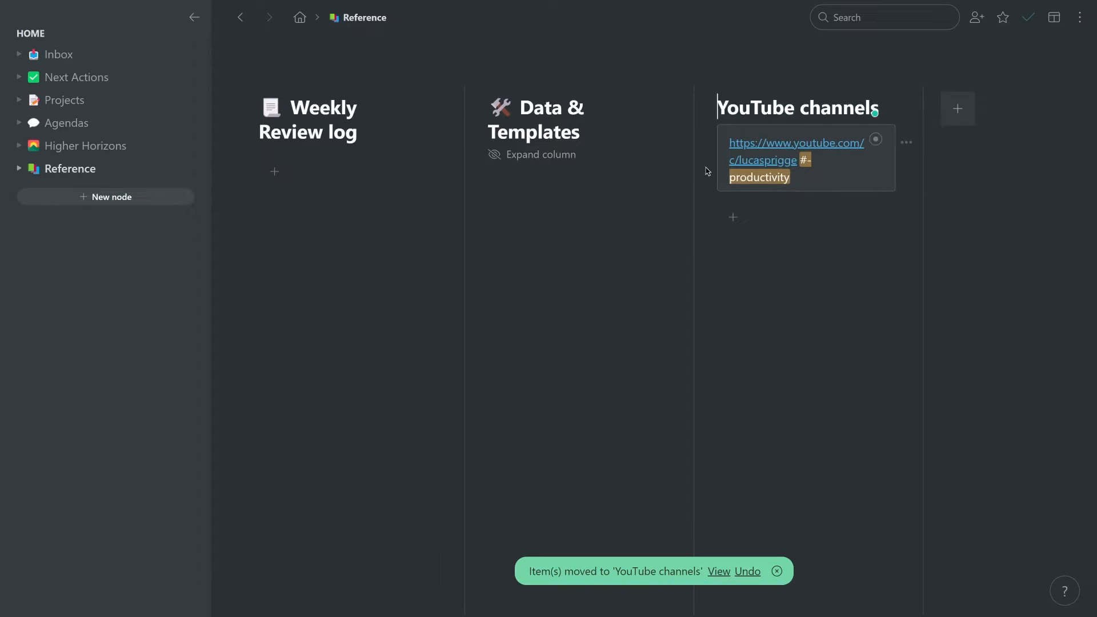
# Step: Show the Reference page as a Dashboard, look it over, and switch it back to the Board layout
pyautogui.click(1054, 20)
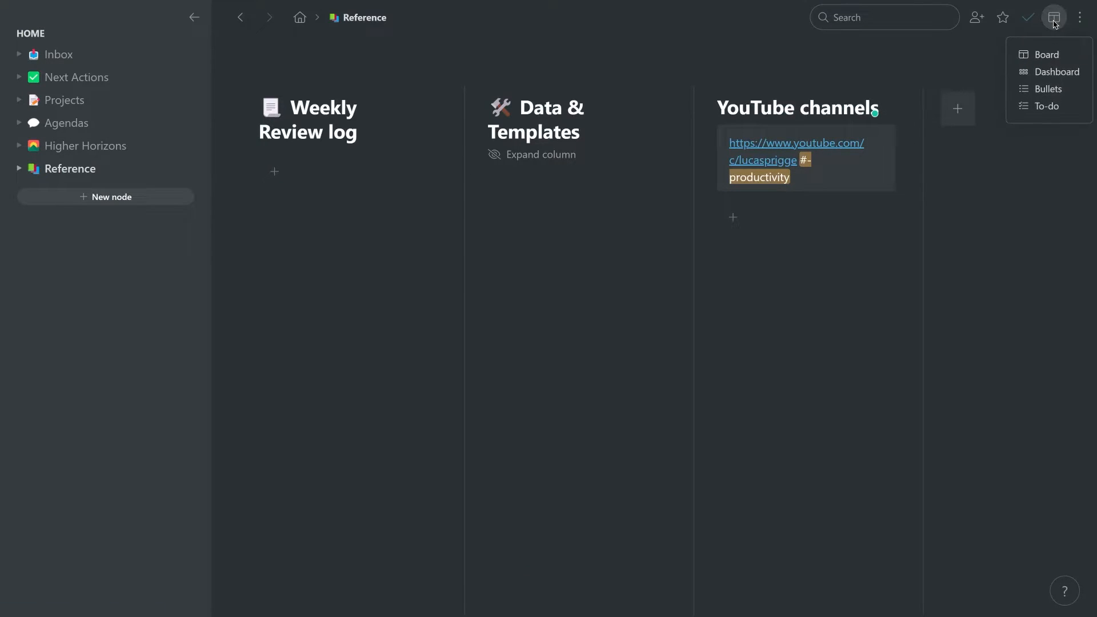
pyautogui.click(1056, 72)
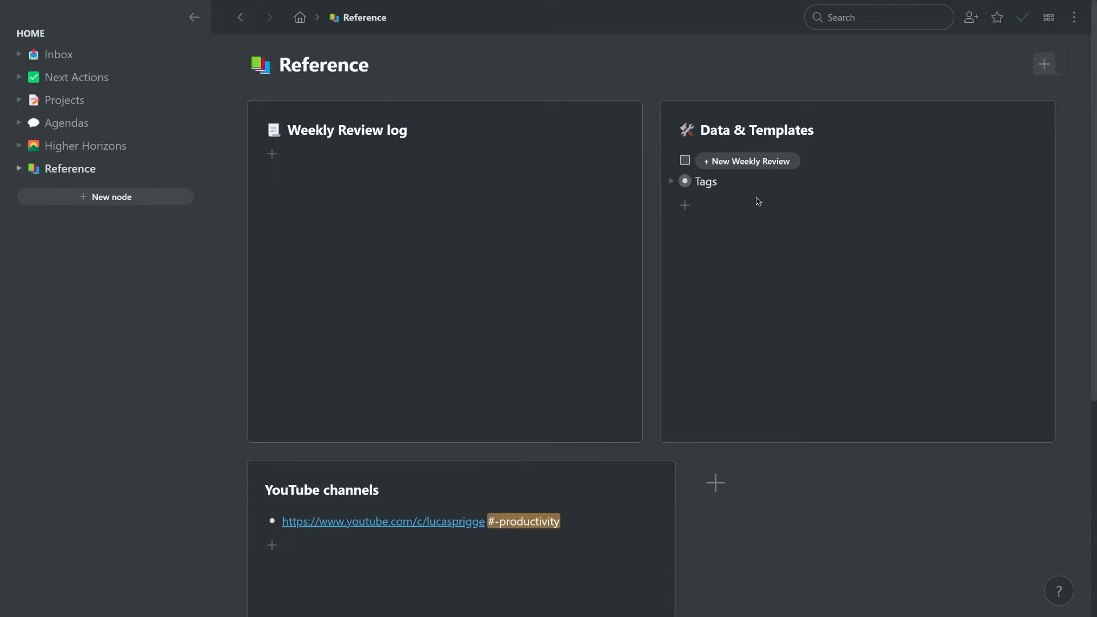
pyautogui.scroll(-5, 755, 204)
pyautogui.scroll(5, 754, 207)
pyautogui.click(1049, 18)
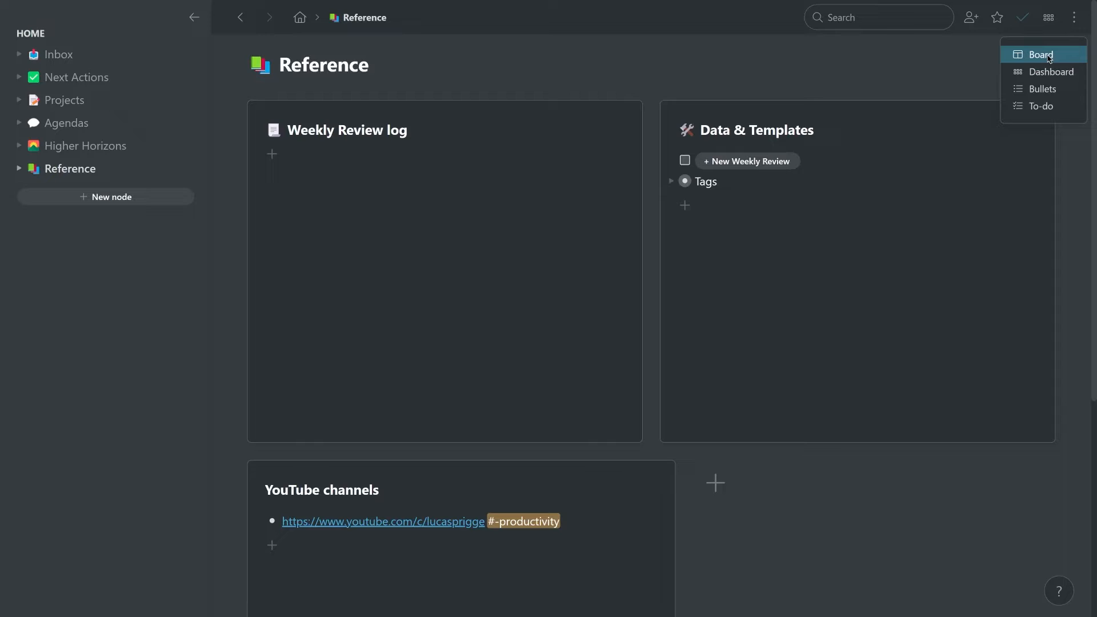
pyautogui.click(1041, 54)
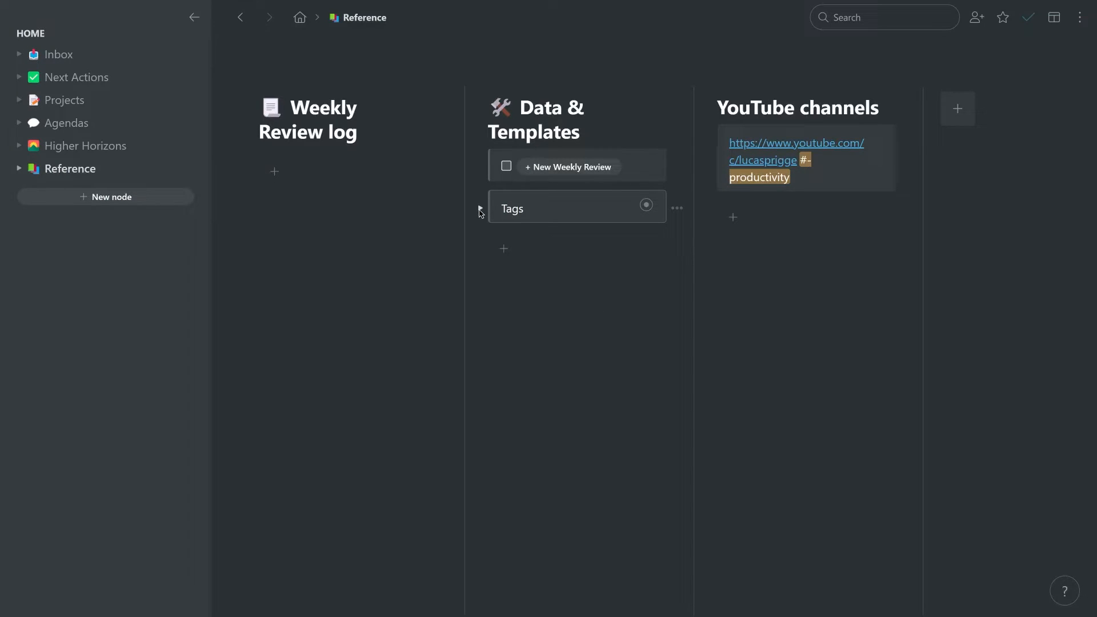
# Step: Expand the Tags card under Data & Templates, and look through all sections of the Home dashboard
pyautogui.click(481, 211)
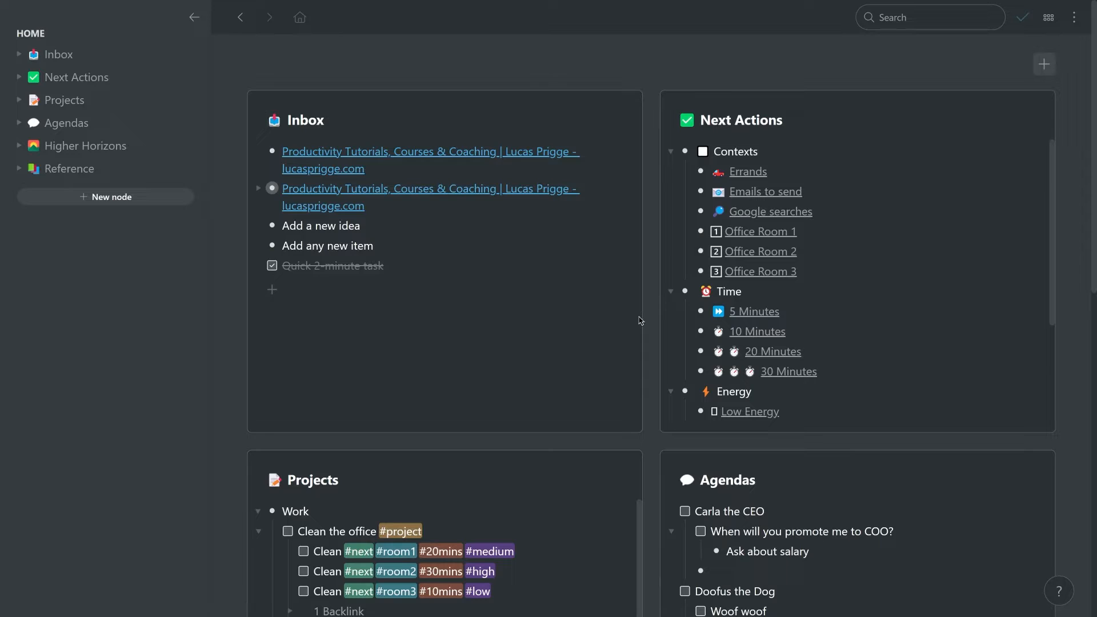
pyautogui.scroll(-1, 485, 194)
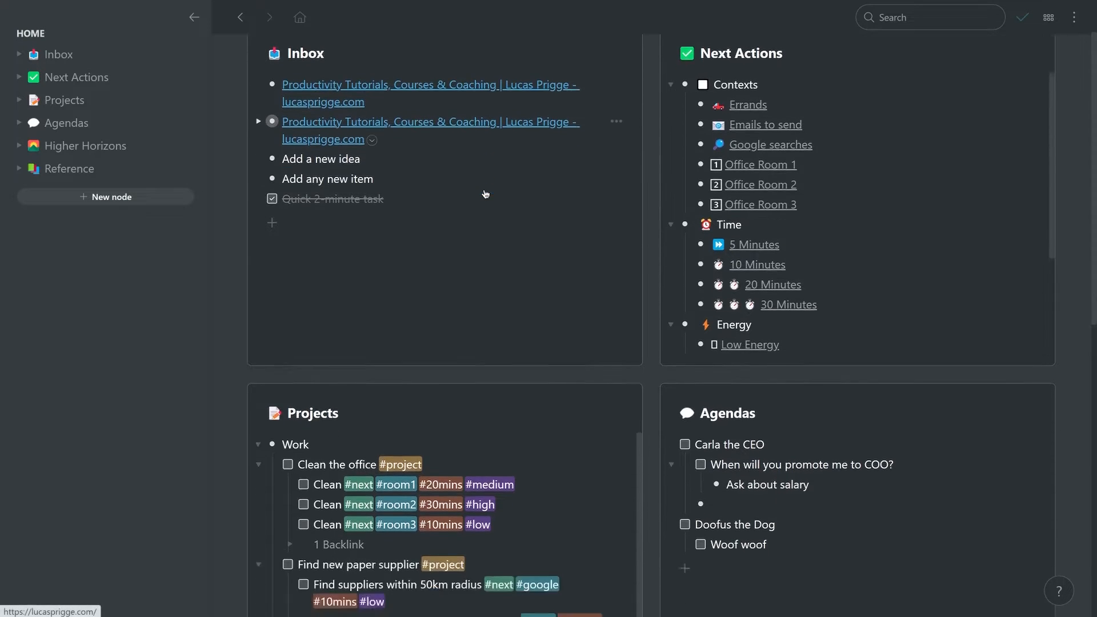
pyautogui.scroll(-6, 485, 194)
pyautogui.scroll(-2, 482, 188)
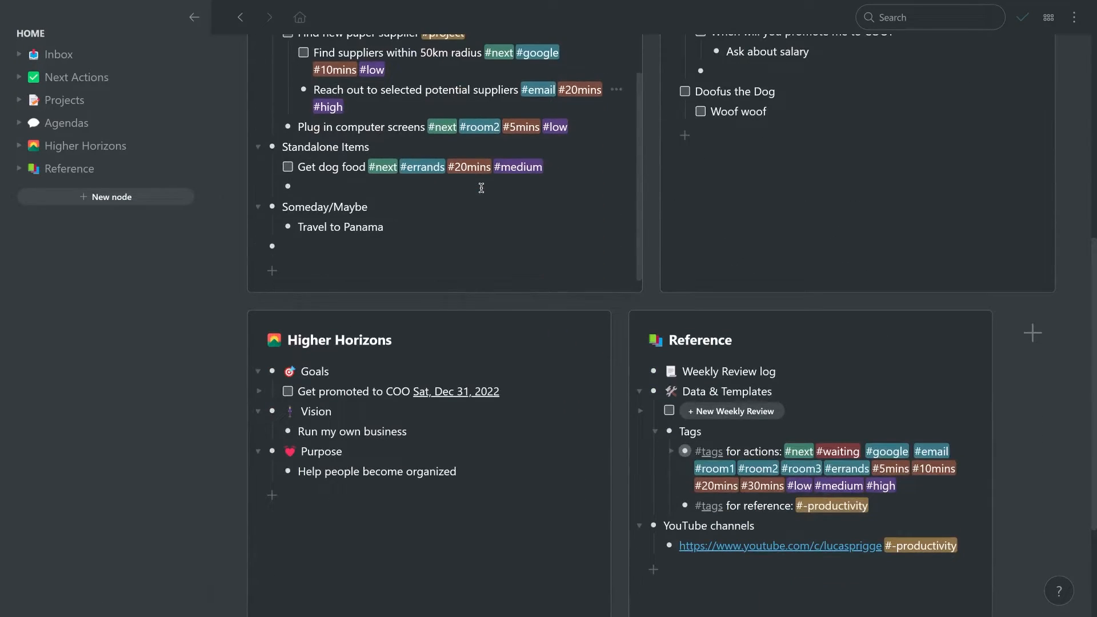
pyautogui.scroll(-2, 482, 189)
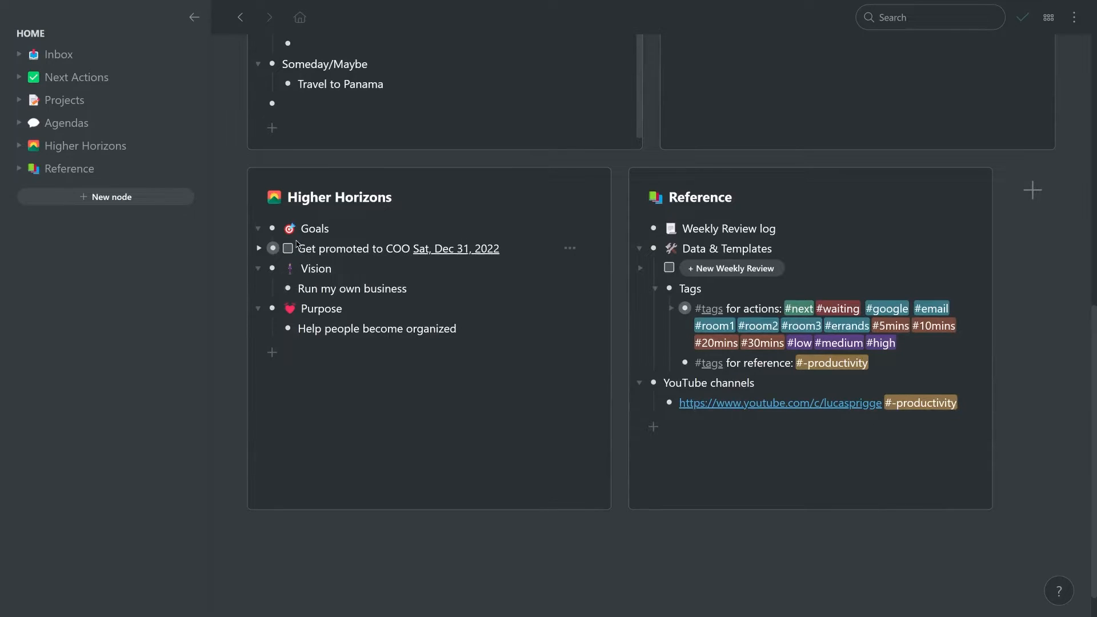
pyautogui.scroll(10, 682, 279)
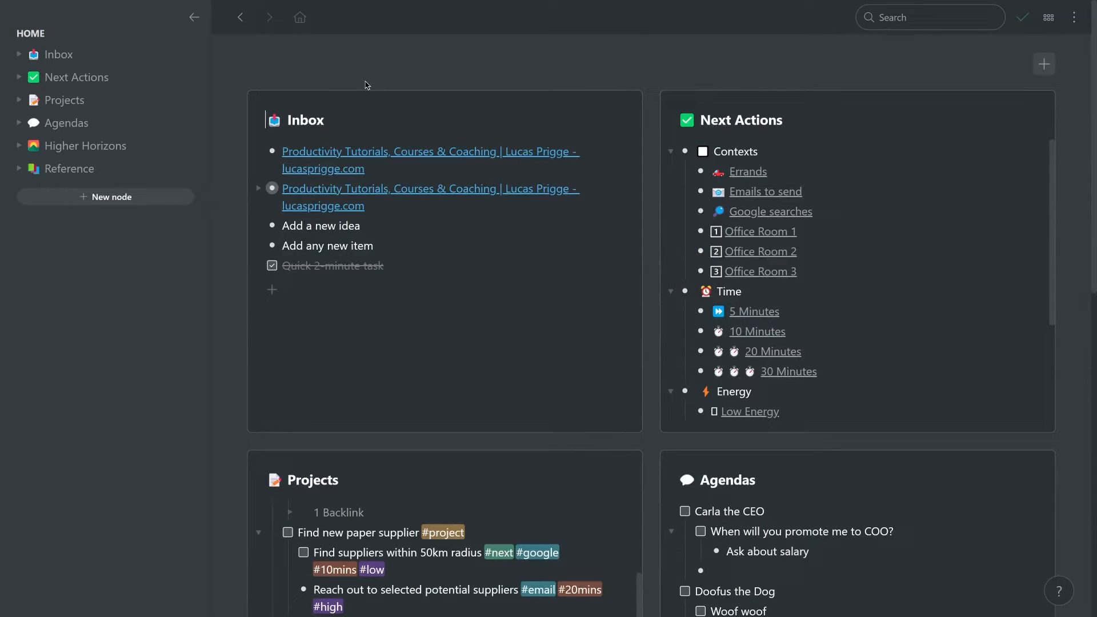
# Step: Review the Next Actions, Projects, Agendas and Higher Horizons boards one after another
pyautogui.click(68, 78)
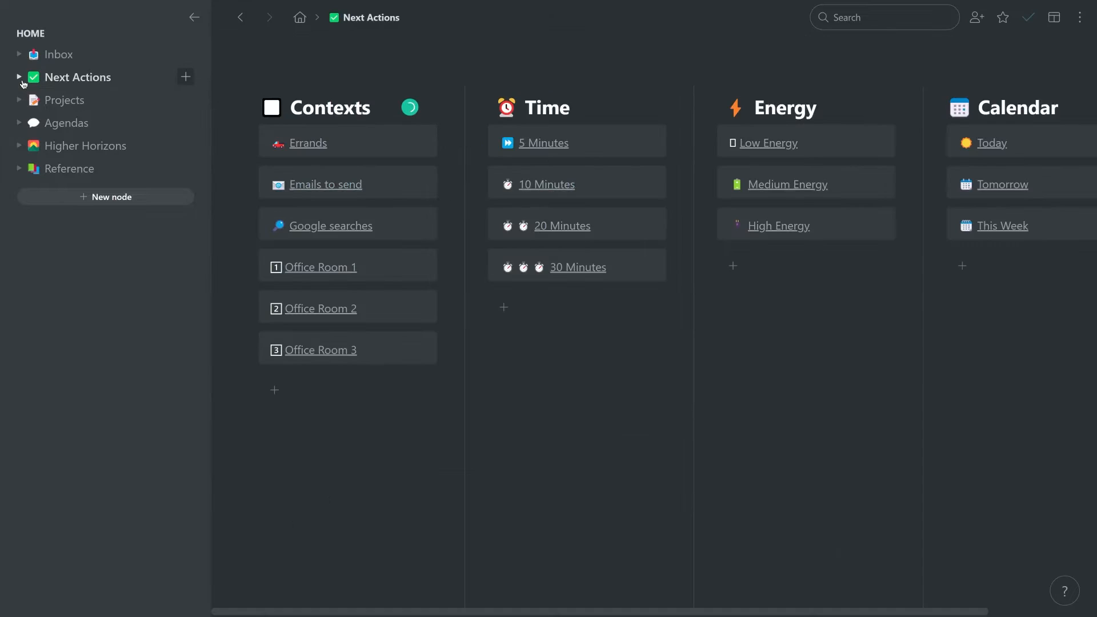
pyautogui.click(55, 107)
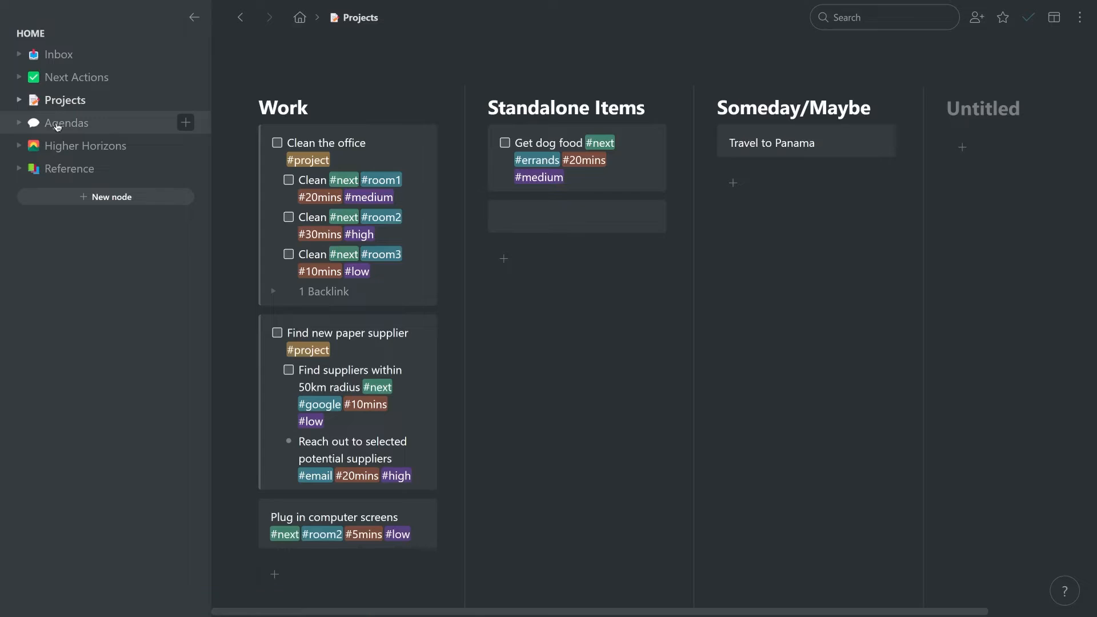
pyautogui.click(58, 126)
pyautogui.click(57, 148)
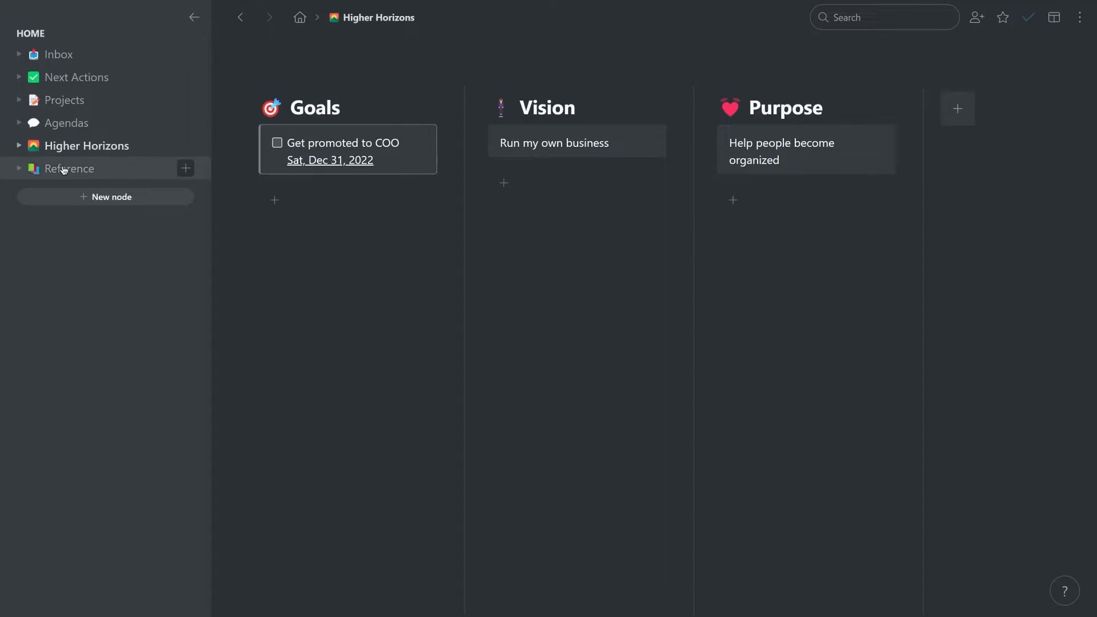
# Step: Open Data & Templates in Reference and expand the Weekly Review template to show its checklist
pyautogui.click(20, 169)
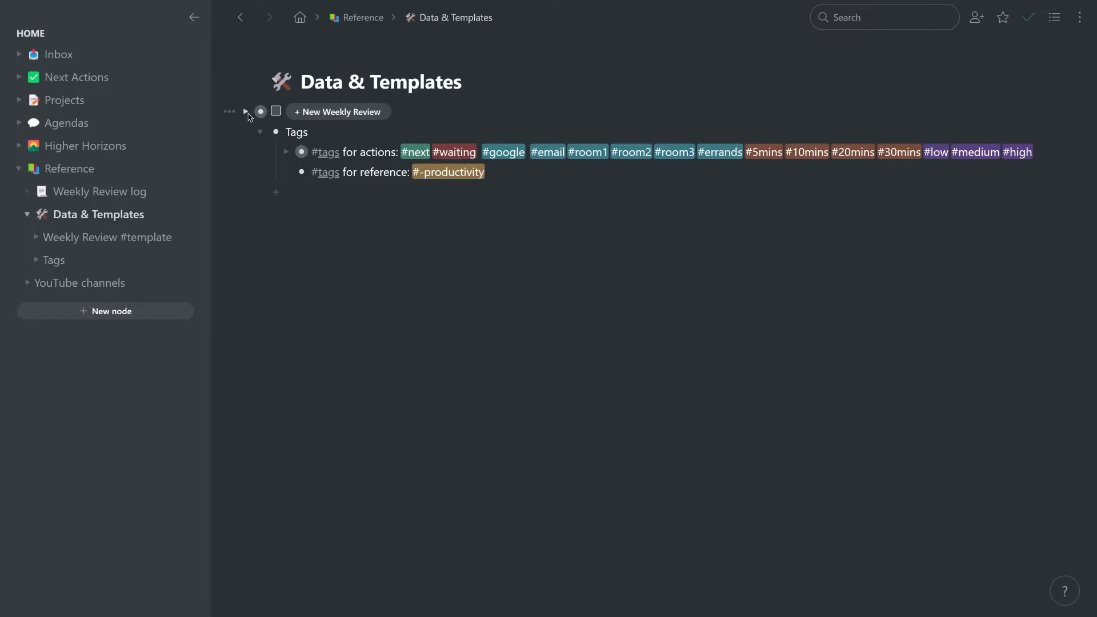
pyautogui.click(298, 112)
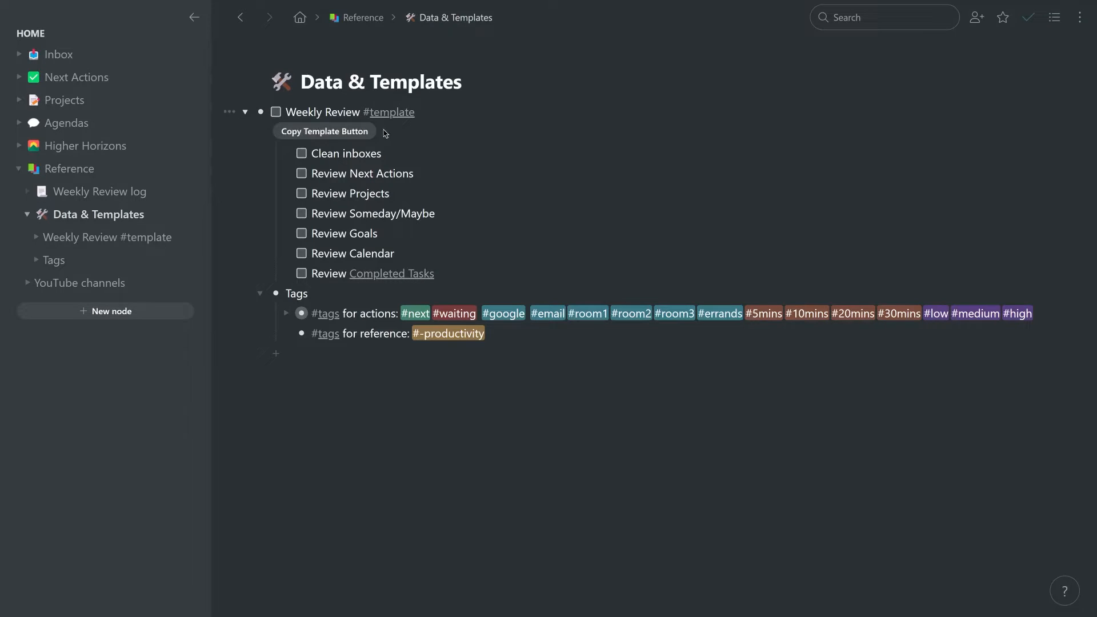
# Step: Remove the #template tag from the Weekly Review node, and undo the removal
pyautogui.moveTo(416, 113); pyautogui.dragTo(368, 116)
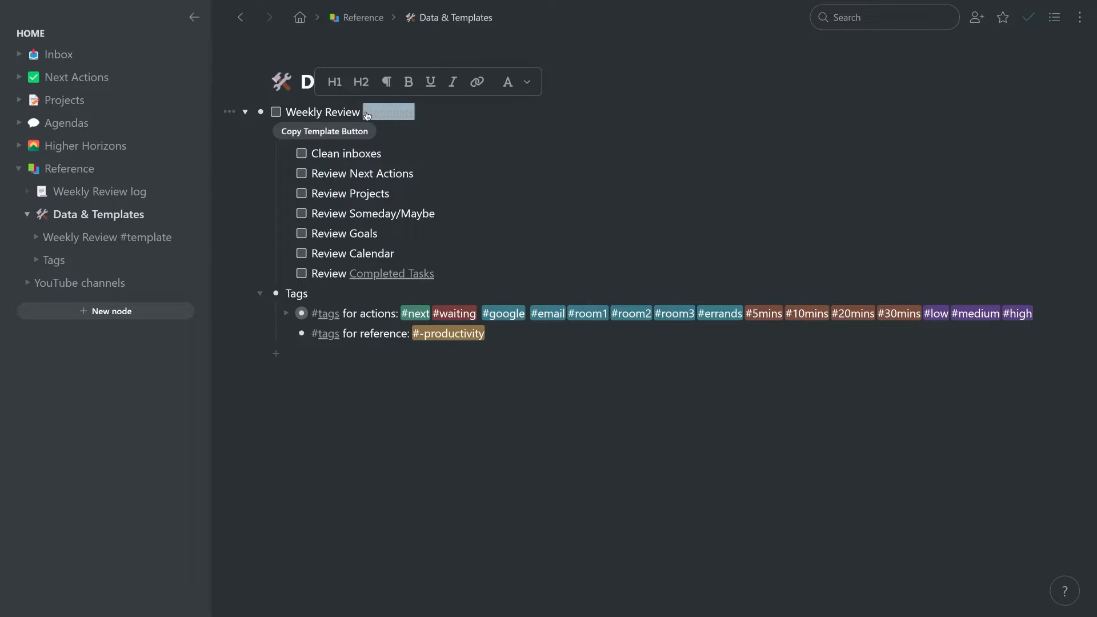
pyautogui.press('BackSpace')
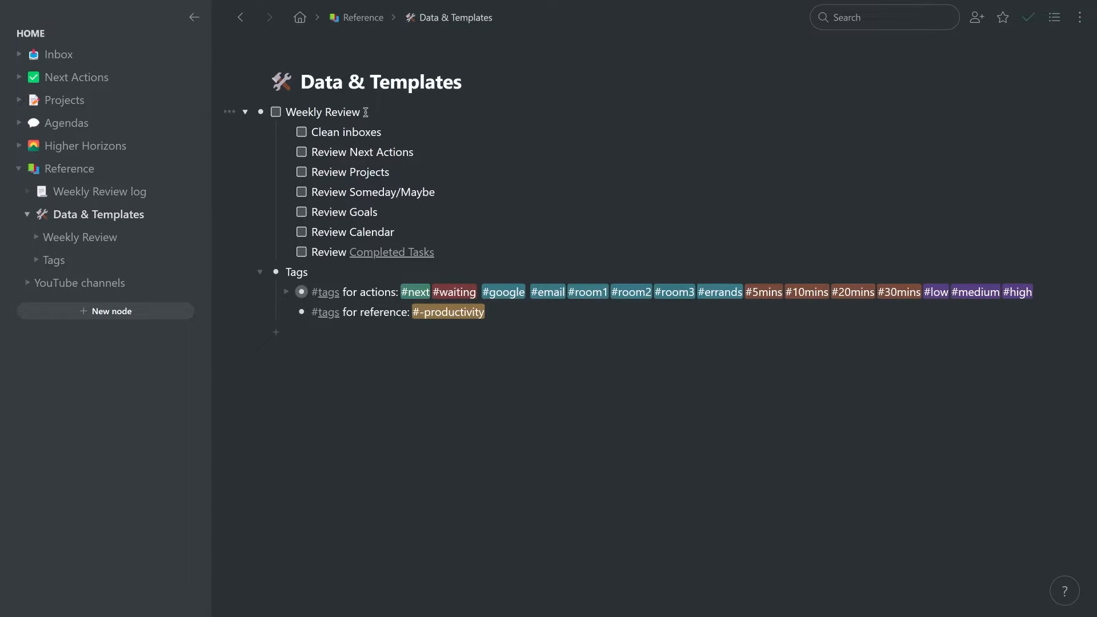
pyautogui.hotkey('ctrl', 'z')
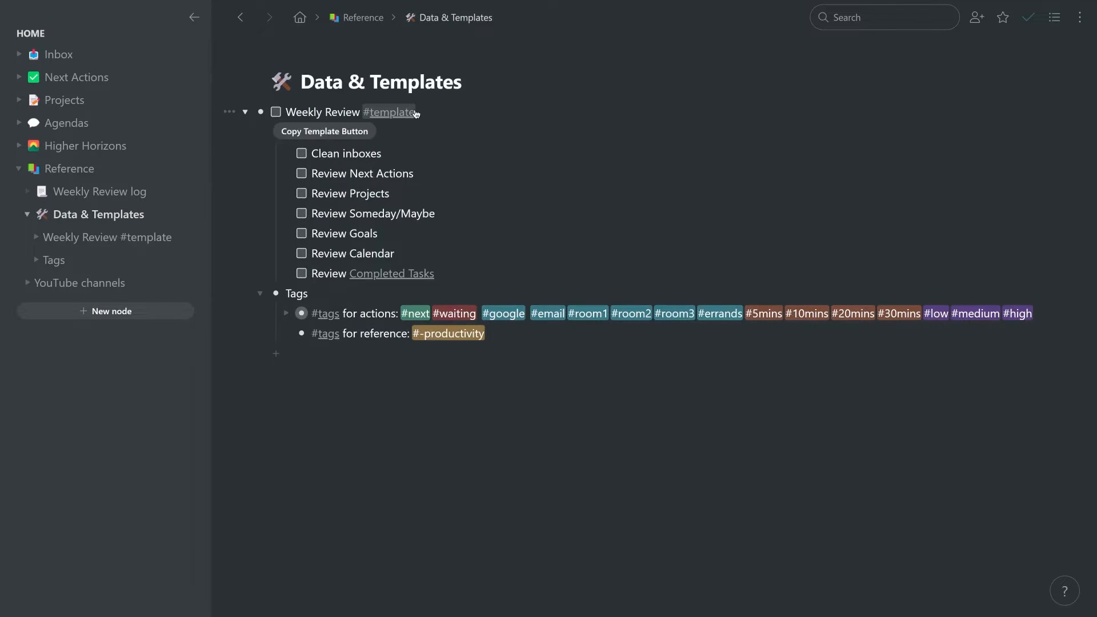
# Step: Copy the Weekly Review template button and paste it into a new node in the Weekly Review log
pyautogui.click(335, 136)
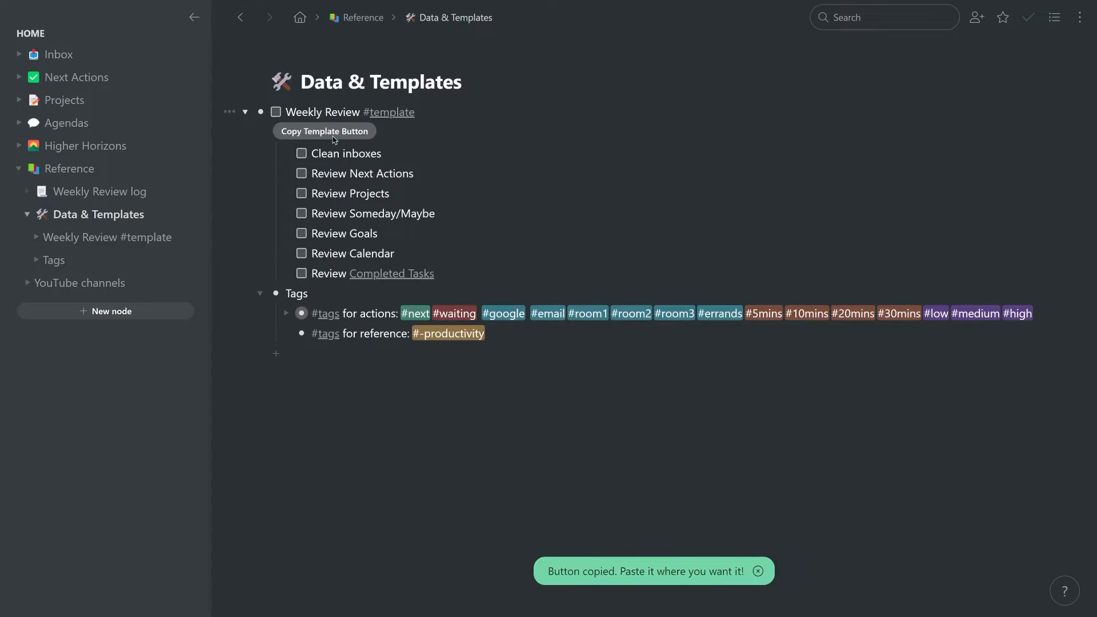
pyautogui.click(73, 192)
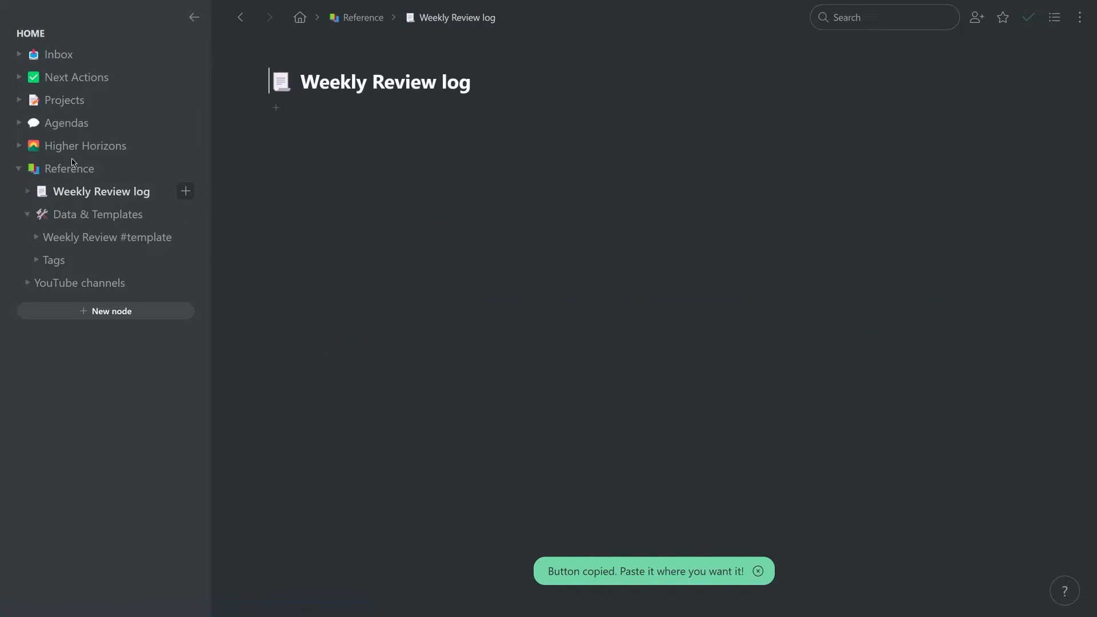
pyautogui.click(276, 108)
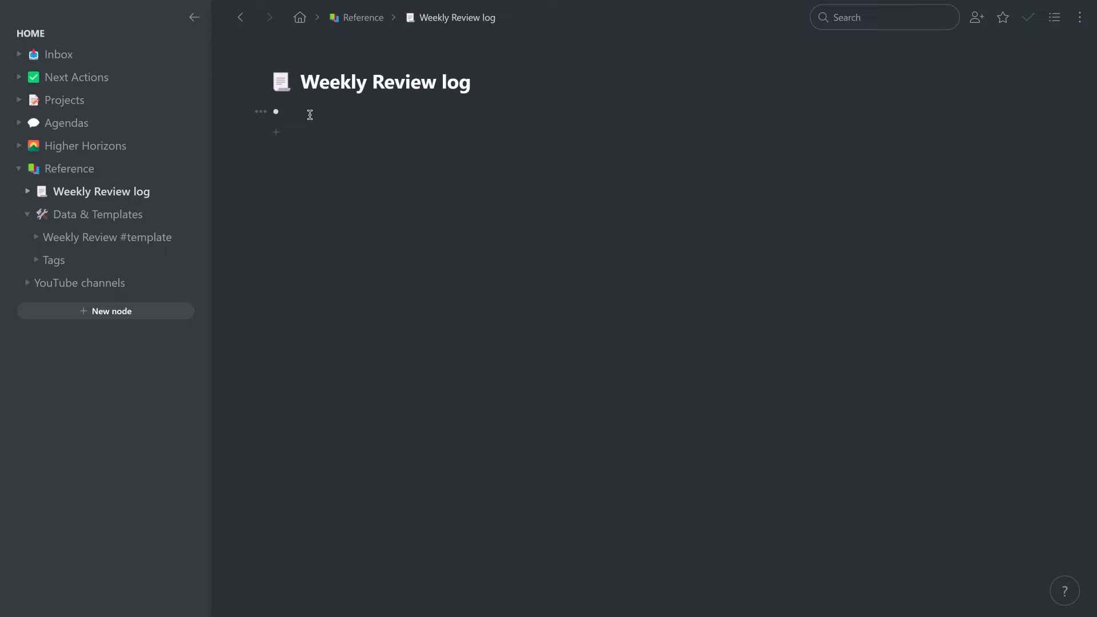
pyautogui.rightClick(309, 115)
pyautogui.click(377, 228)
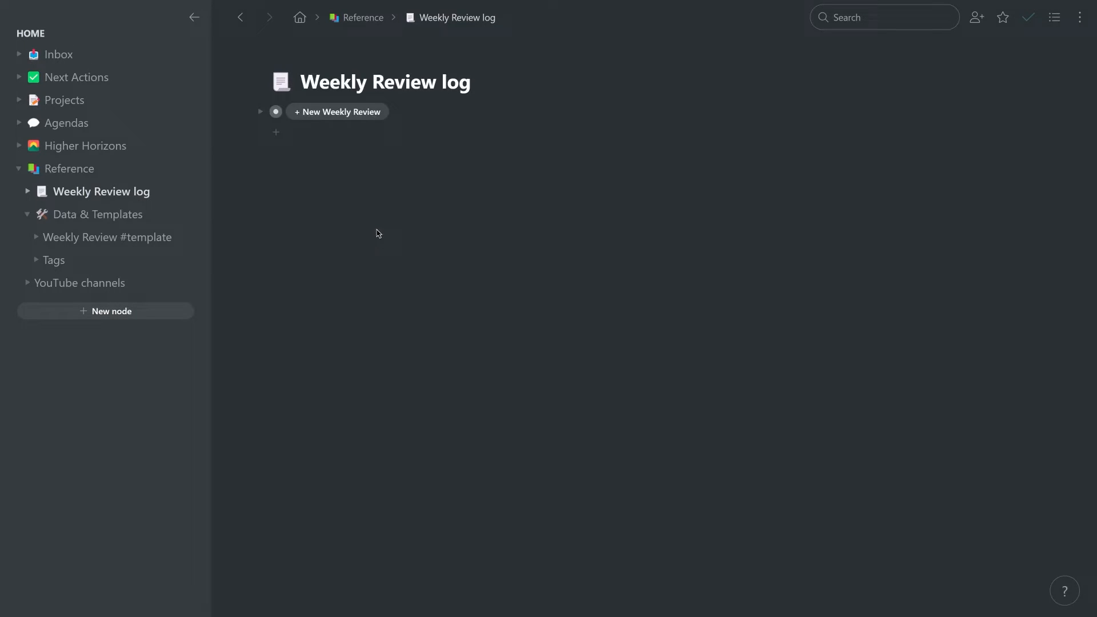
# Step: Create a Weekly Review checklist from the pasted template button and add the date December 1st, 2022 to its title
pyautogui.click(303, 116)
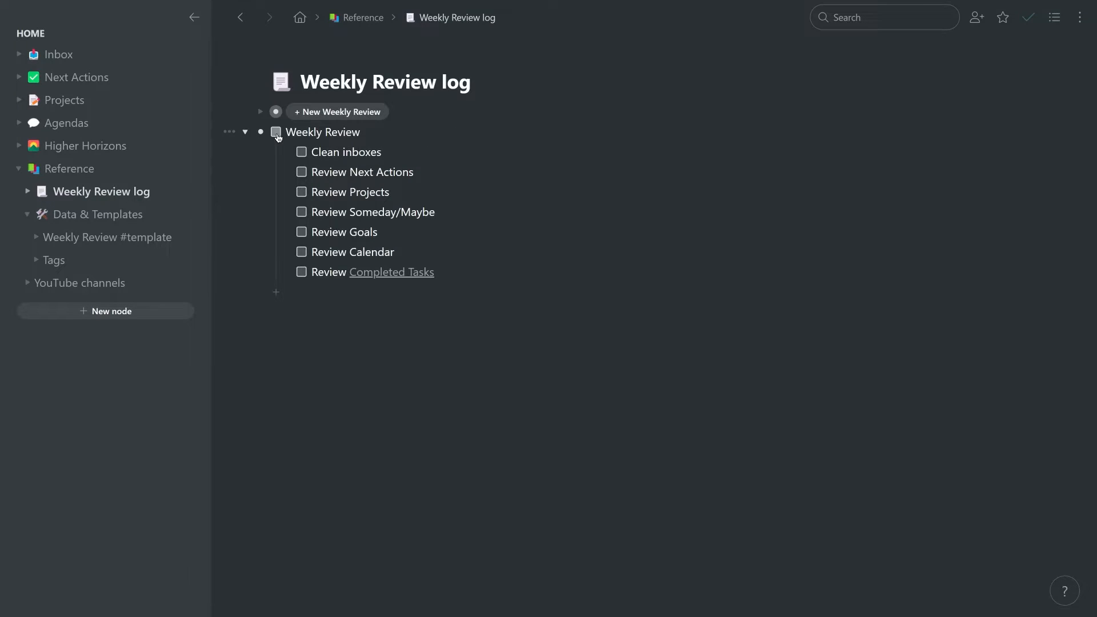
pyautogui.click(362, 130)
pyautogui.write('December 1st, 2022')
pyautogui.press('Tab')
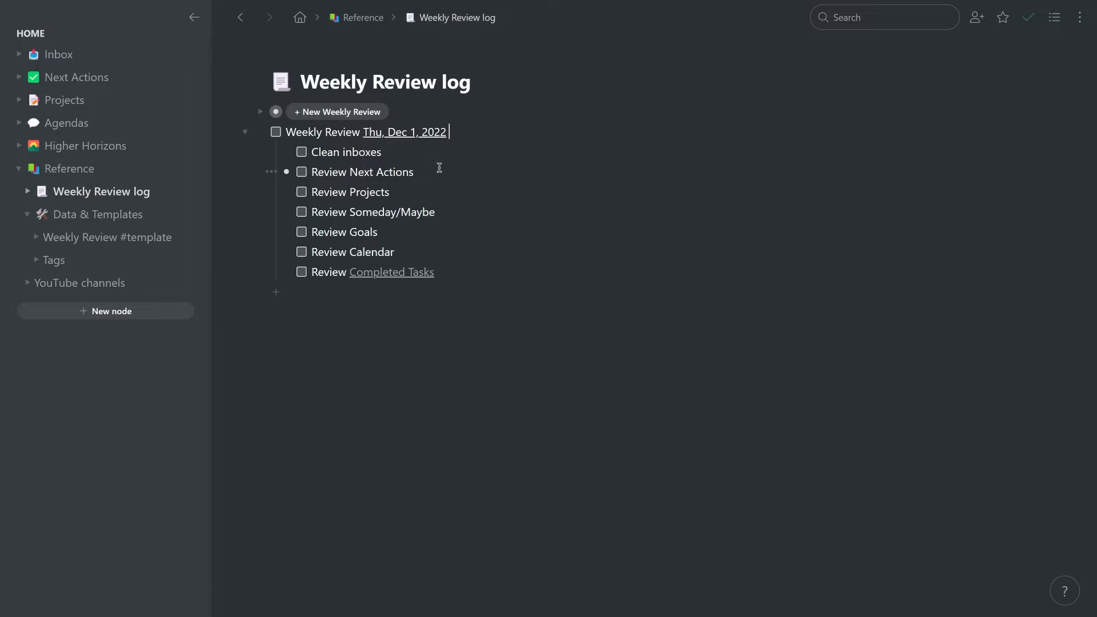
# Step: Mark the dated Weekly Review as complete and collapse its checklist
pyautogui.click(279, 134)
pyautogui.click(246, 132)
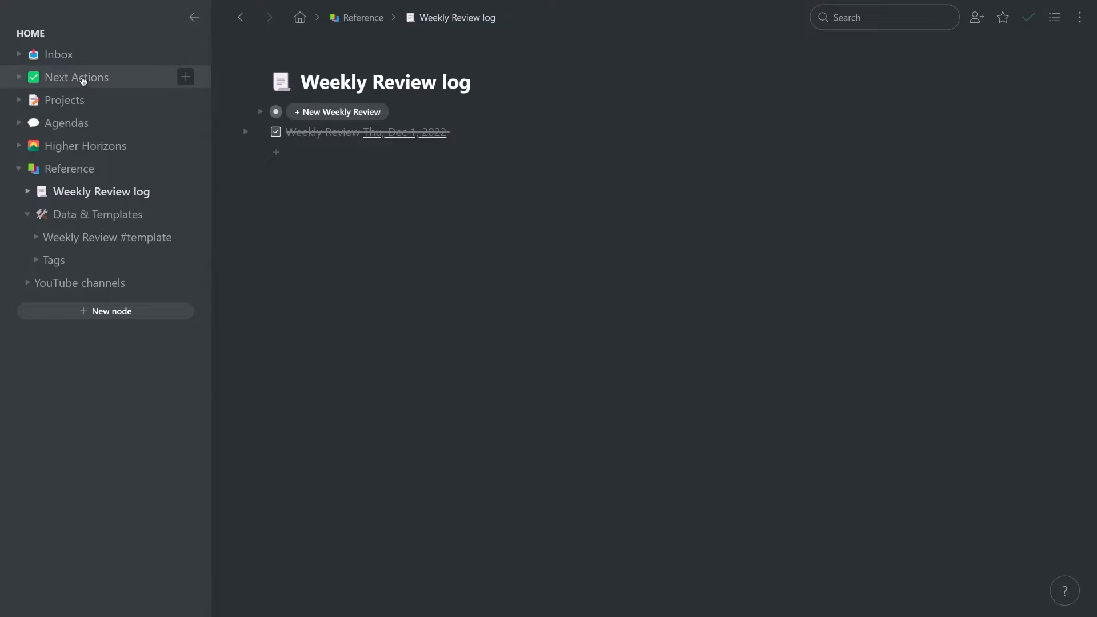
# Step: Filter the Projects board by #email, and open the Find new paper supplier project filtered by #next
pyautogui.click(65, 101)
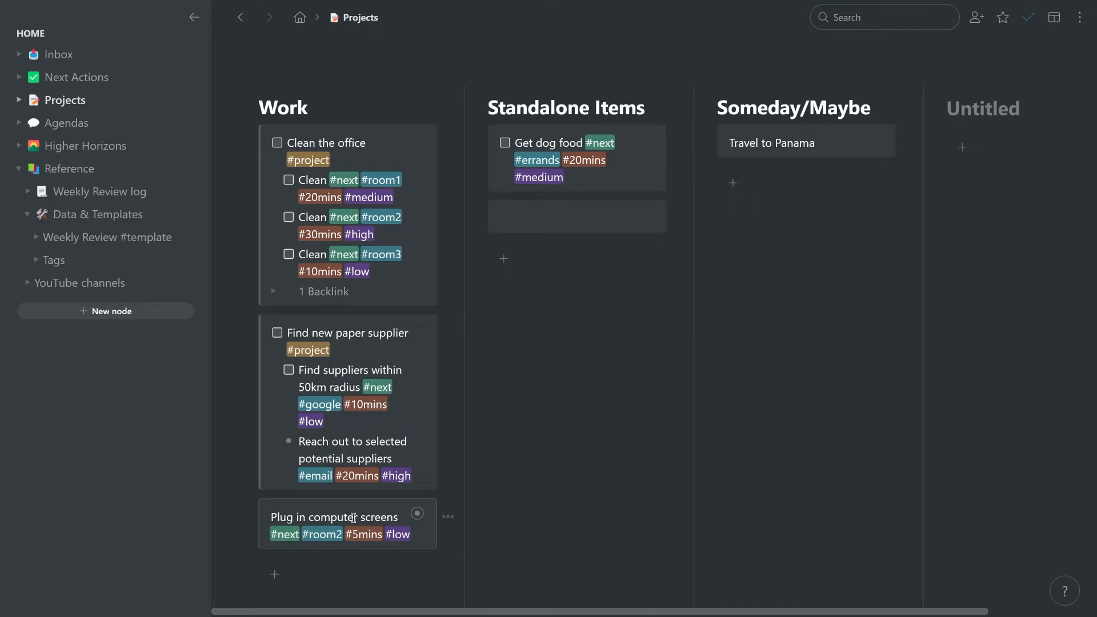
pyautogui.click(311, 477)
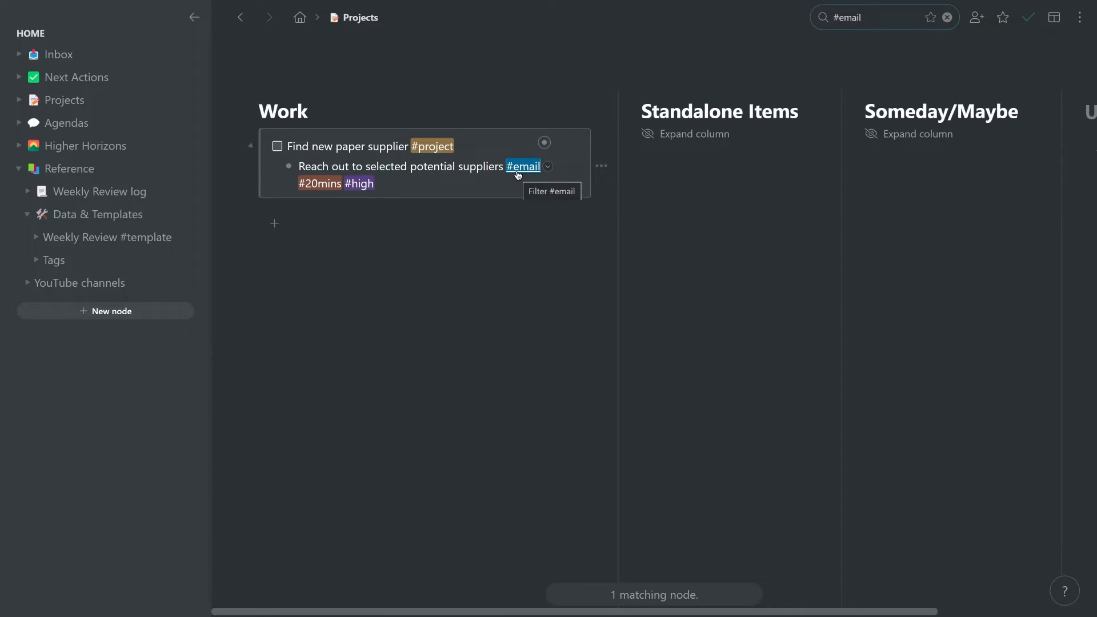
pyautogui.click(544, 144)
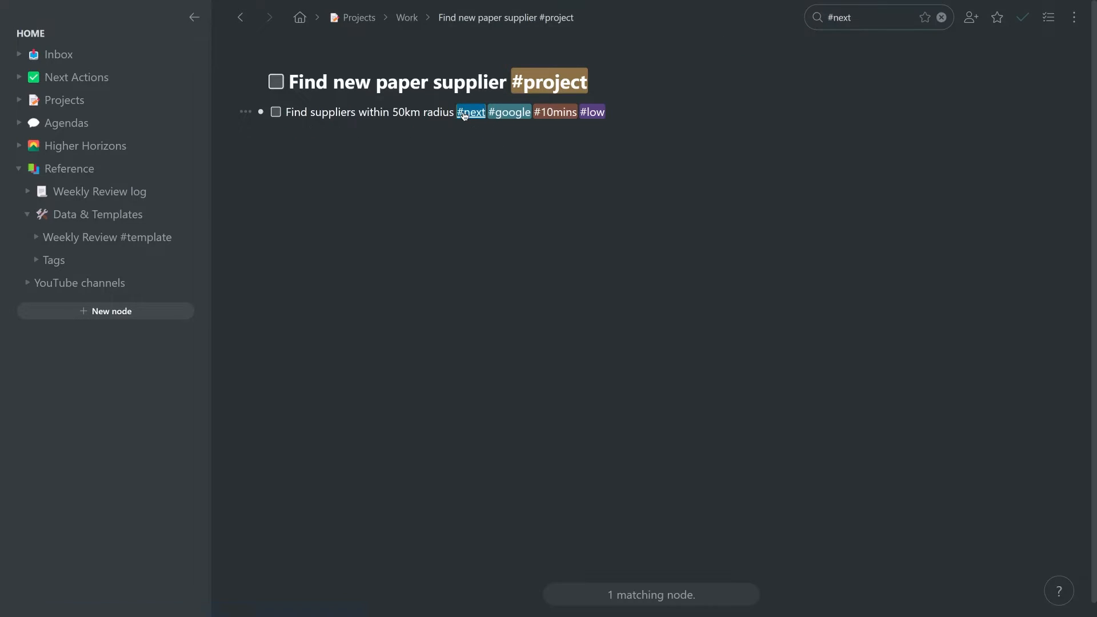
# Step: Return to Home and search all nodes for the #next tag, using the tag suggestions
pyautogui.click(300, 17)
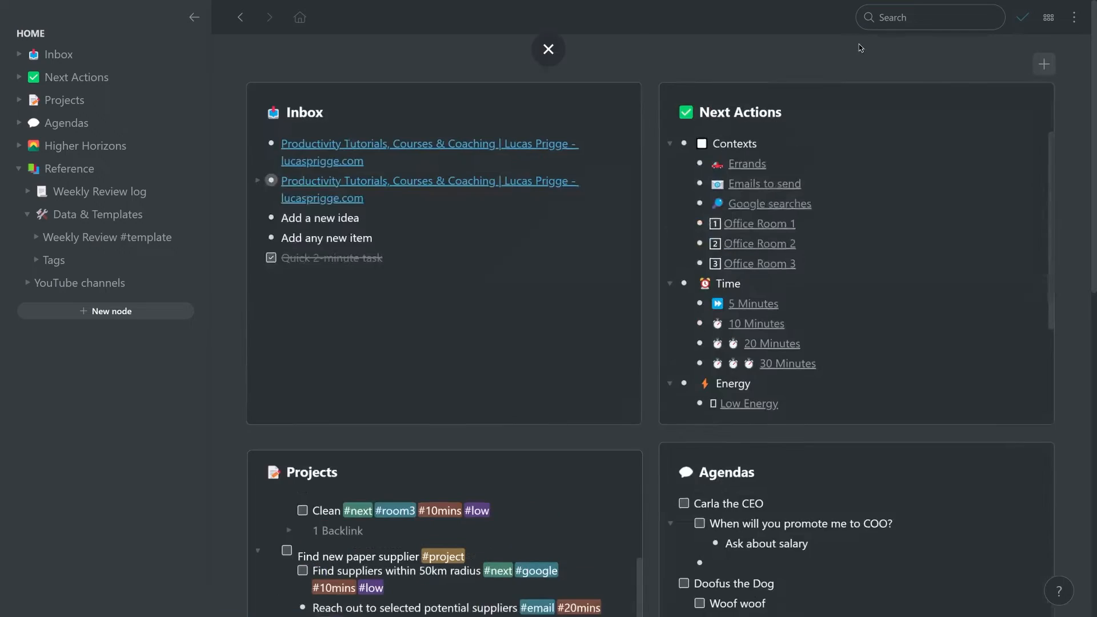
pyautogui.click(935, 24)
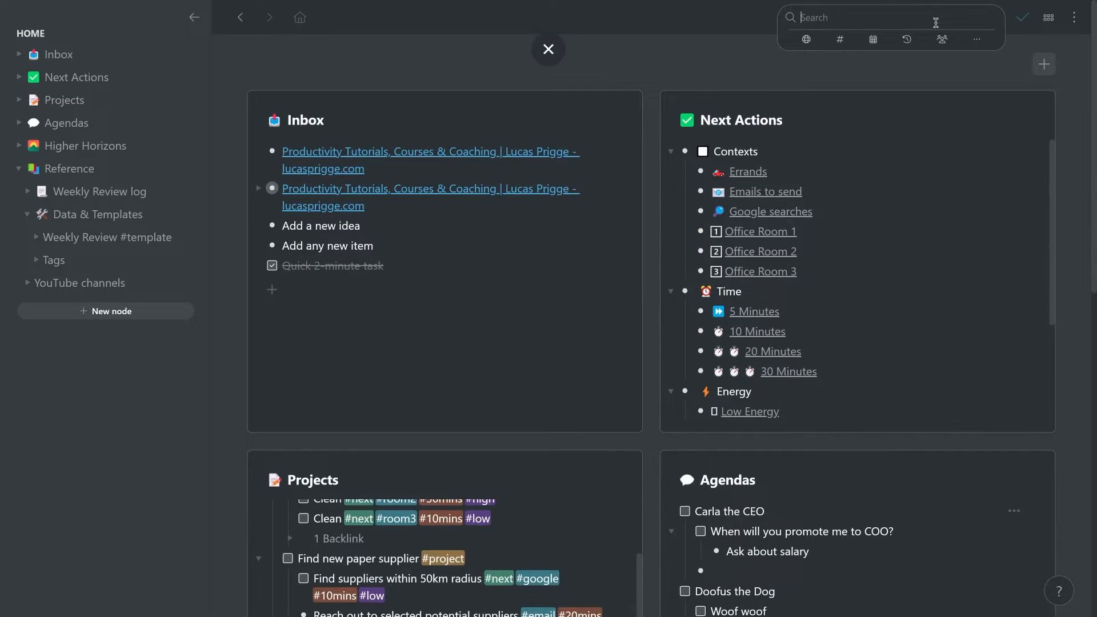
pyautogui.write('#ne')
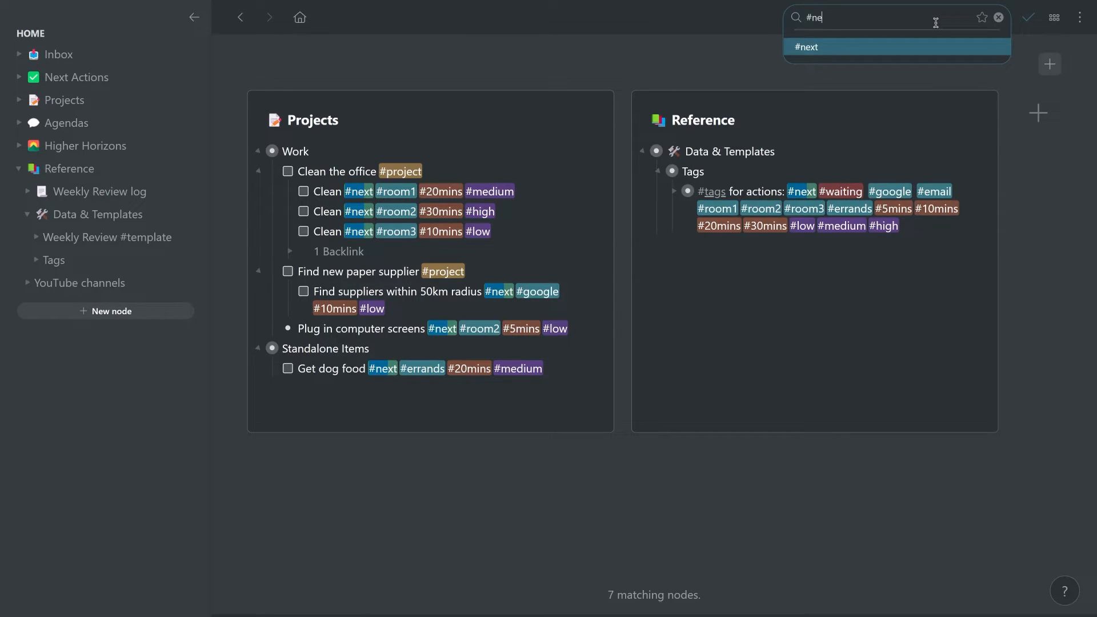
pyautogui.press('Return')
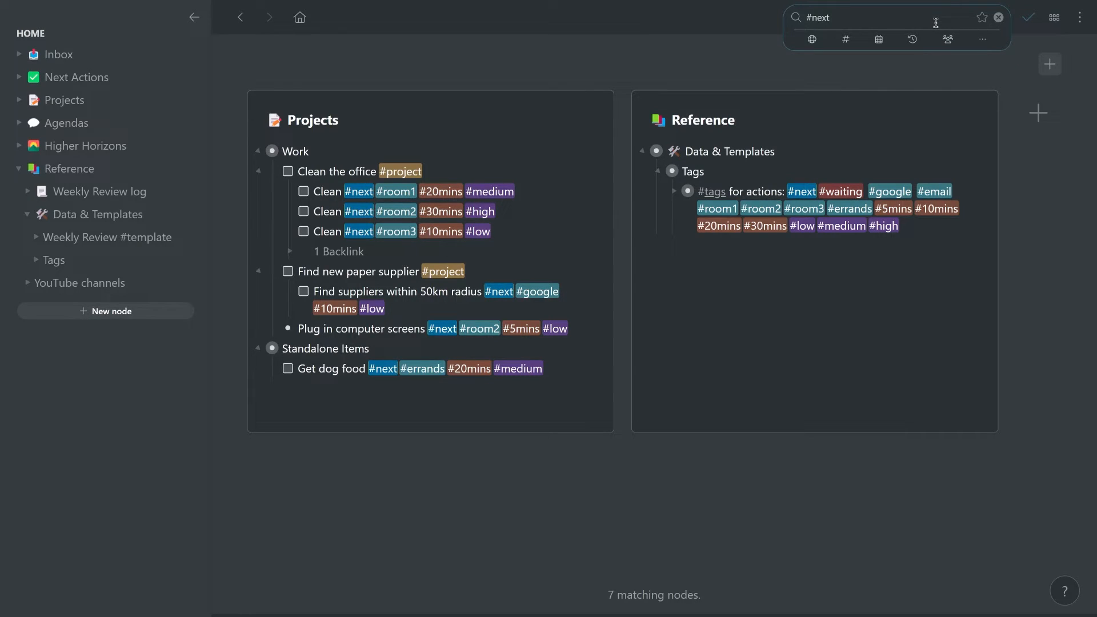
pyautogui.click(846, 39)
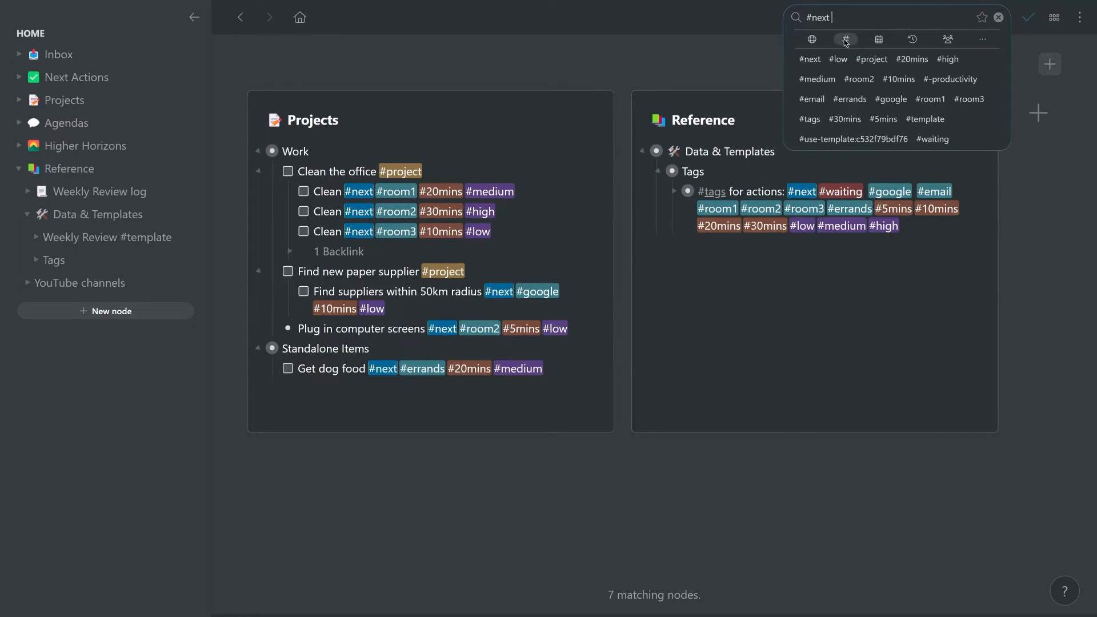
pyautogui.click(809, 60)
pyautogui.click(807, 57)
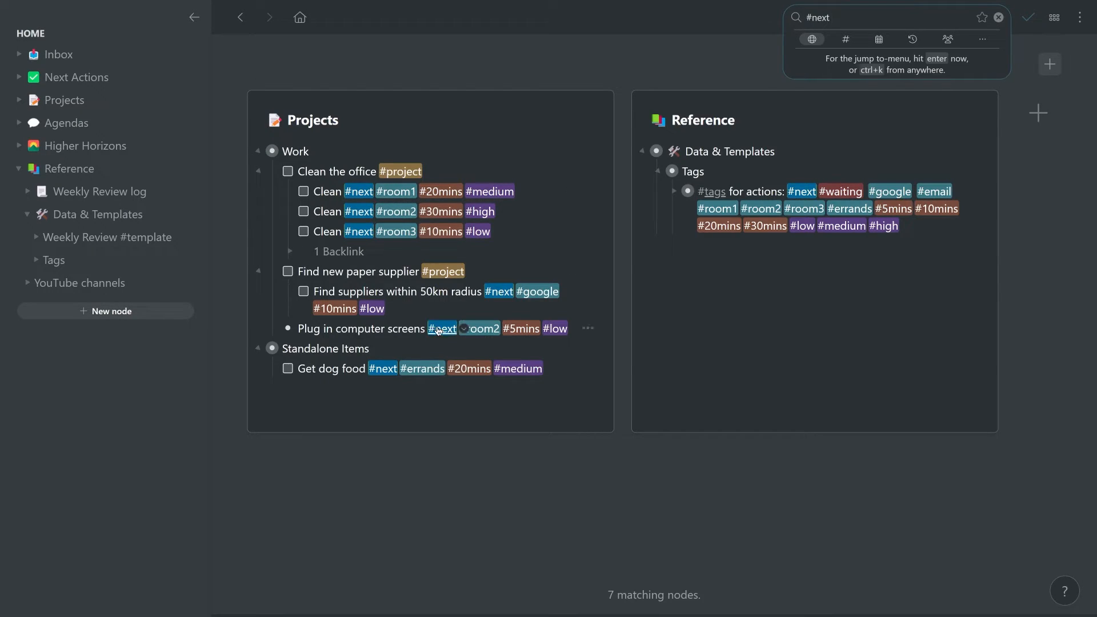
# Step: Expand Next Actions, open its board, and run the linked search for Office Room 2
pyautogui.click(20, 78)
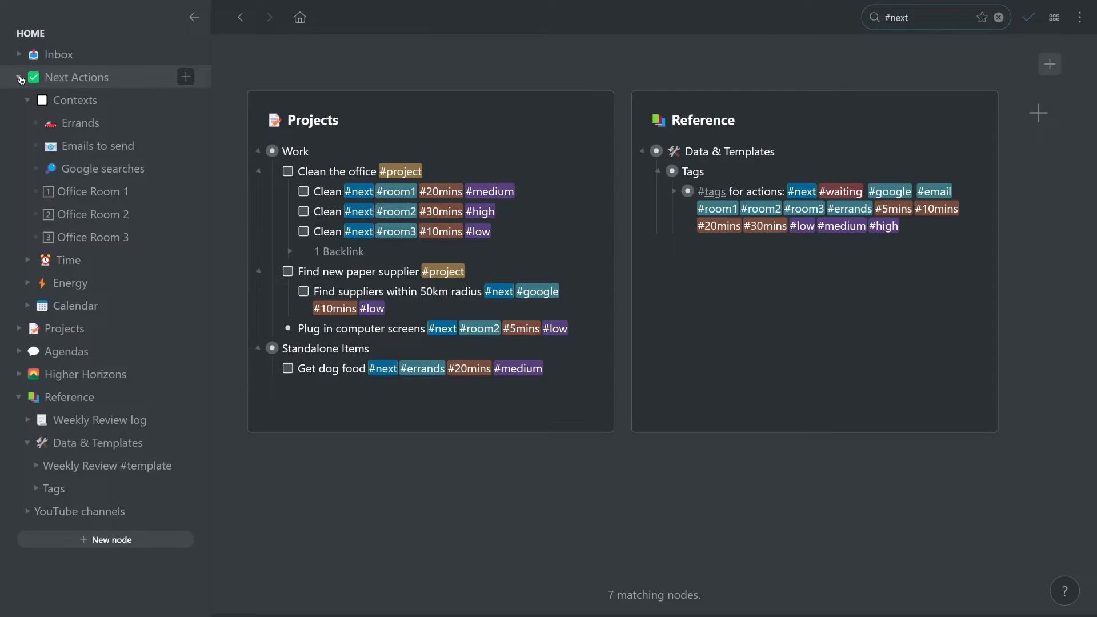
pyautogui.click(94, 81)
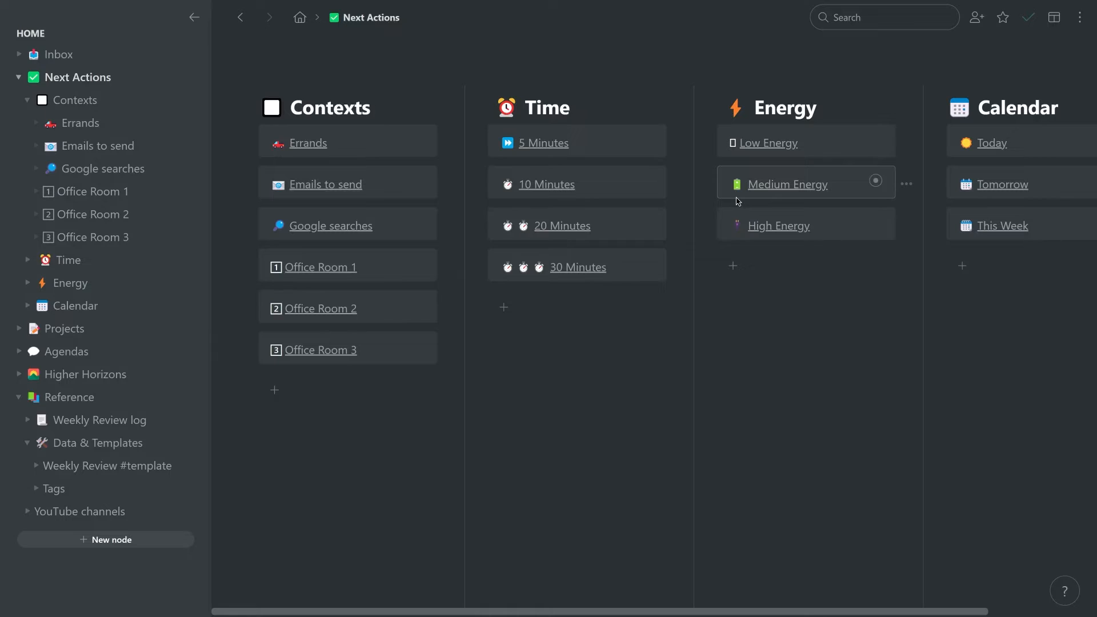
pyautogui.click(327, 311)
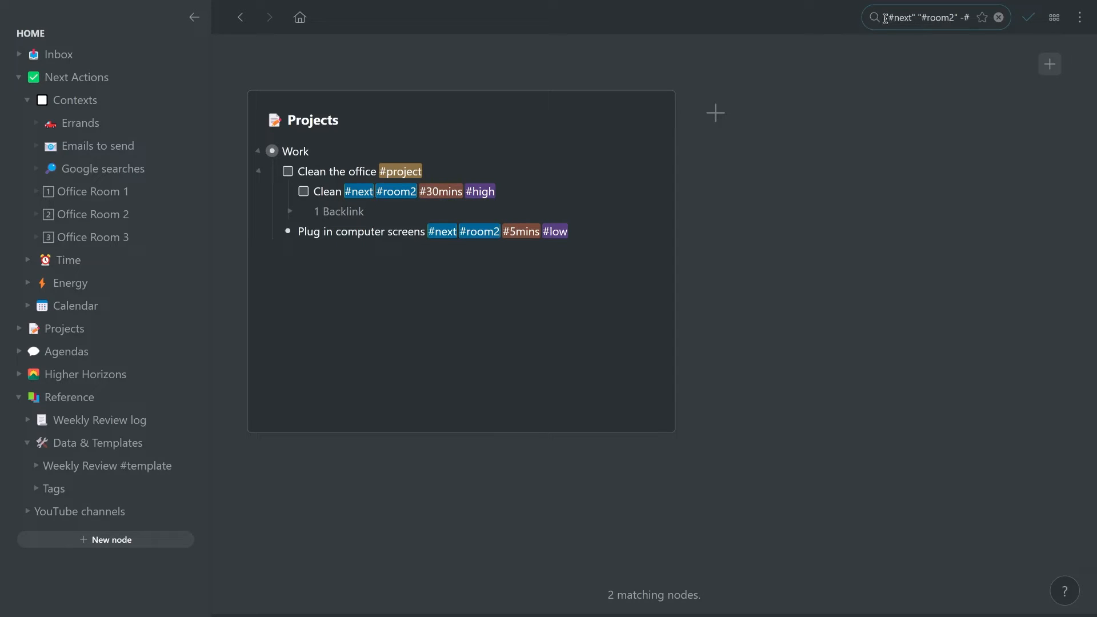
# Step: Examine the parts of the Office Room 2 search query: "#next", "#room2" and the excluded #tags
pyautogui.moveTo(886, 19)
pyautogui.mouseDown()
pyautogui.moveTo(813, 18)
pyautogui.moveTo(875, 19)
pyautogui.mouseUp()
pyautogui.click(825, 20)
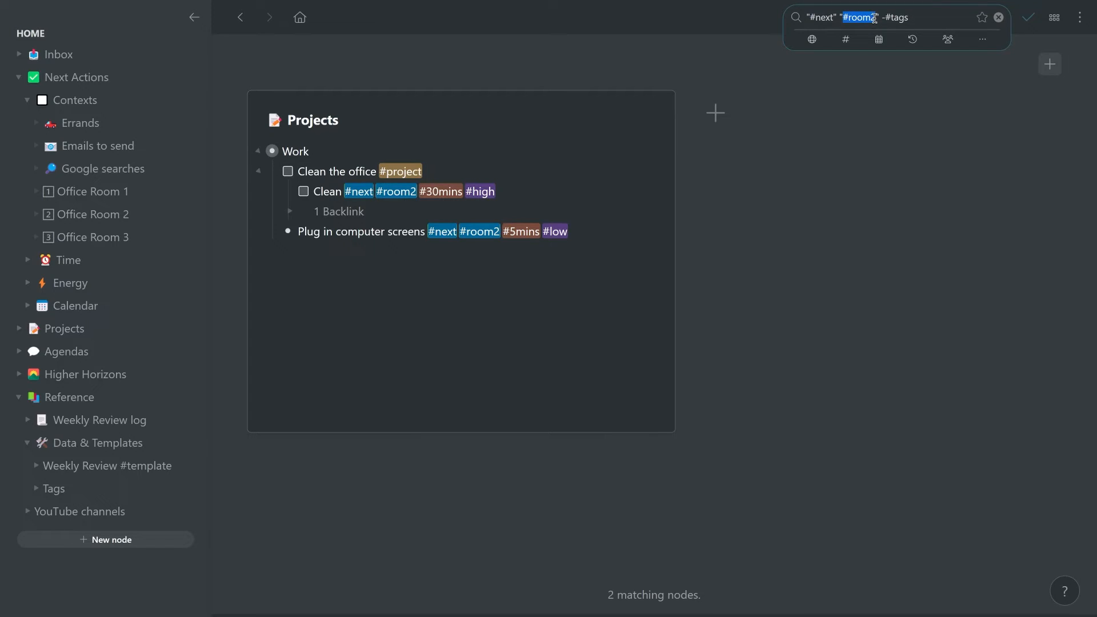
pyautogui.click(880, 18)
pyautogui.write('-')
pyautogui.moveTo(885, 18); pyautogui.dragTo(907, 21)
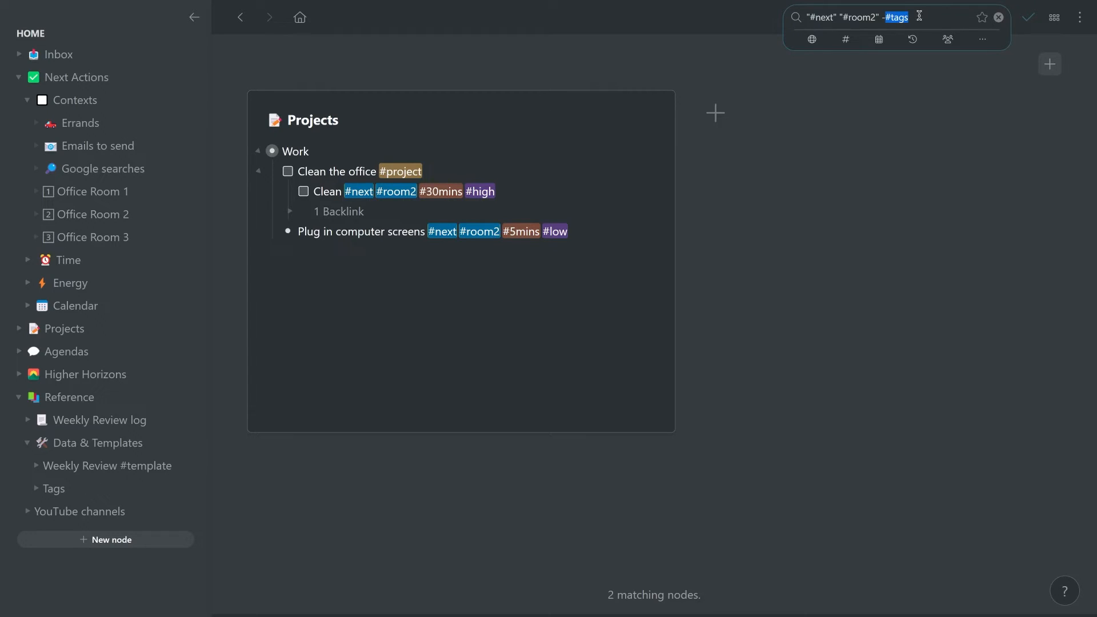
pyautogui.moveTo(915, 17); pyautogui.dragTo(808, 17)
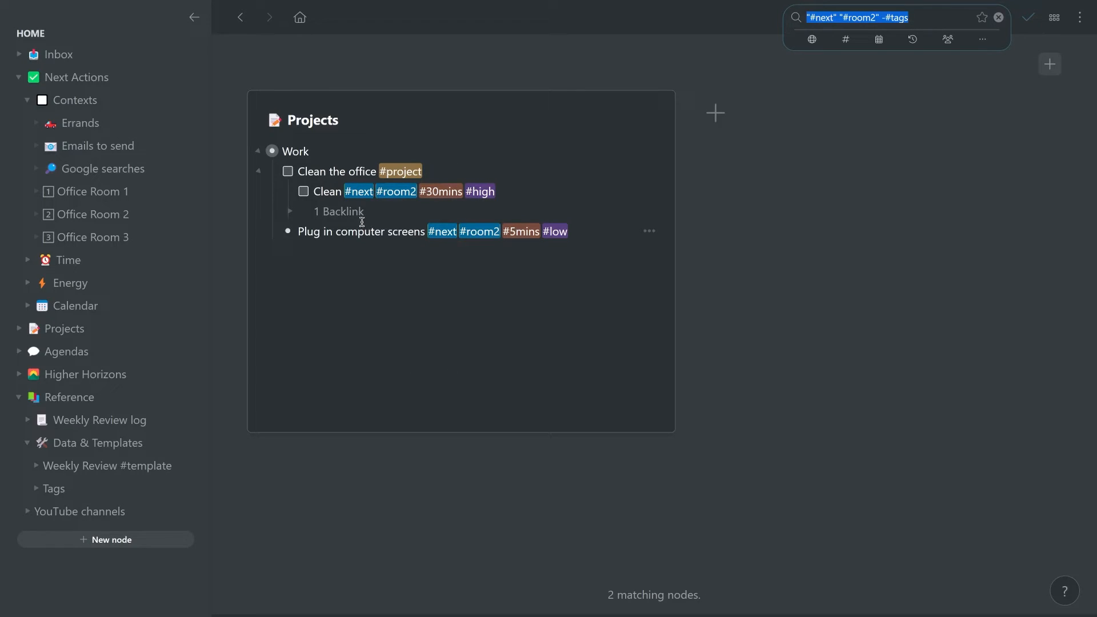
# Step: Run the Google searches link from the Contexts list and copy the web address of that search
pyautogui.click(55, 101)
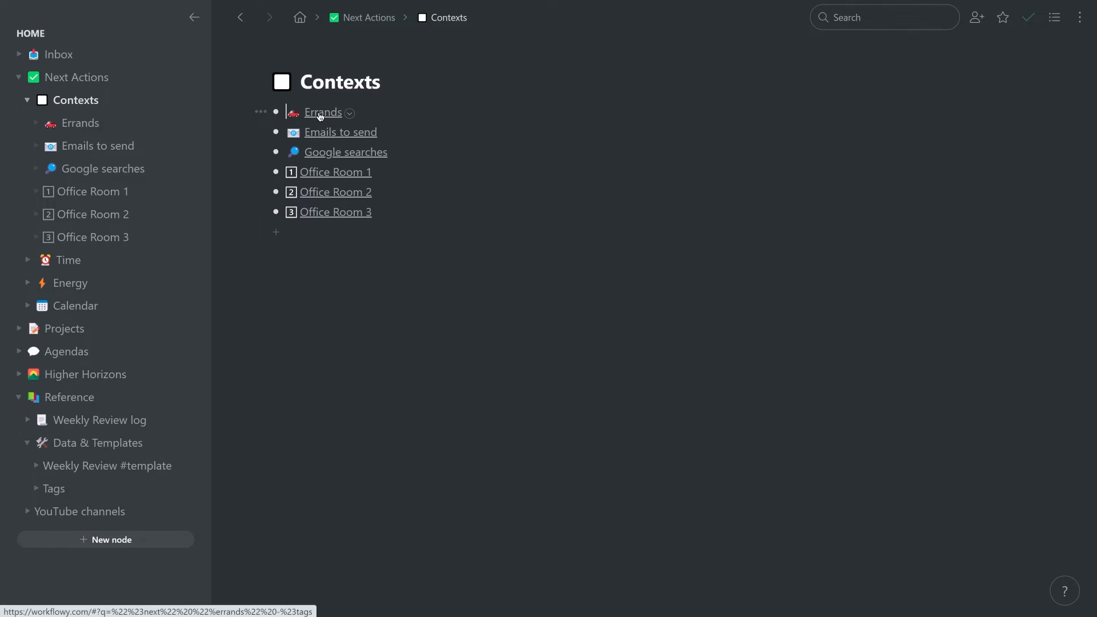
pyautogui.click(314, 152)
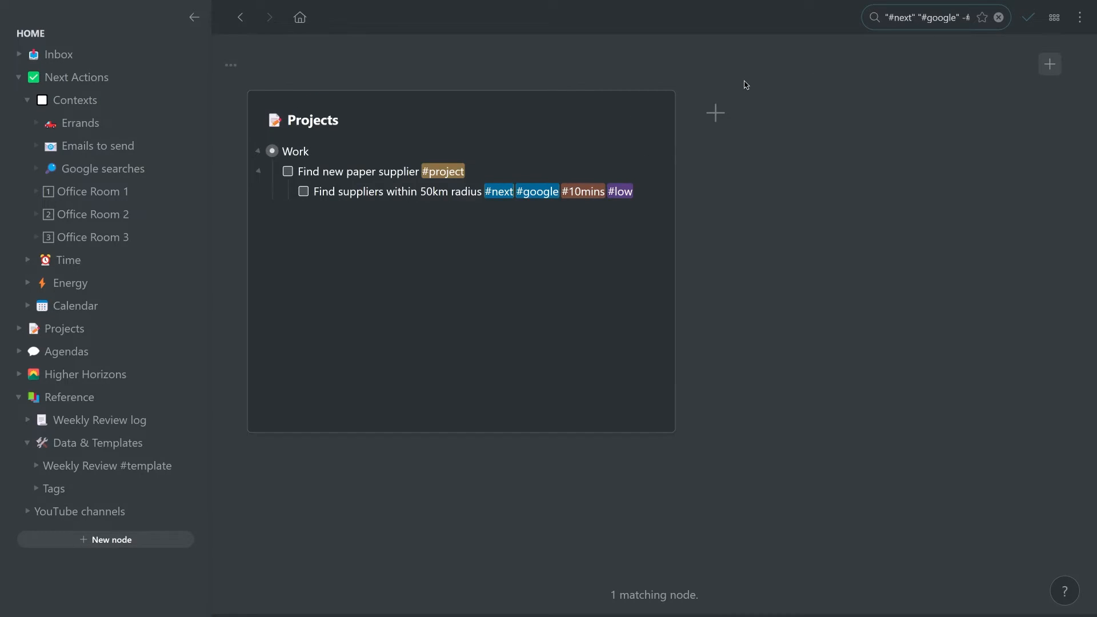
pyautogui.press('F11')
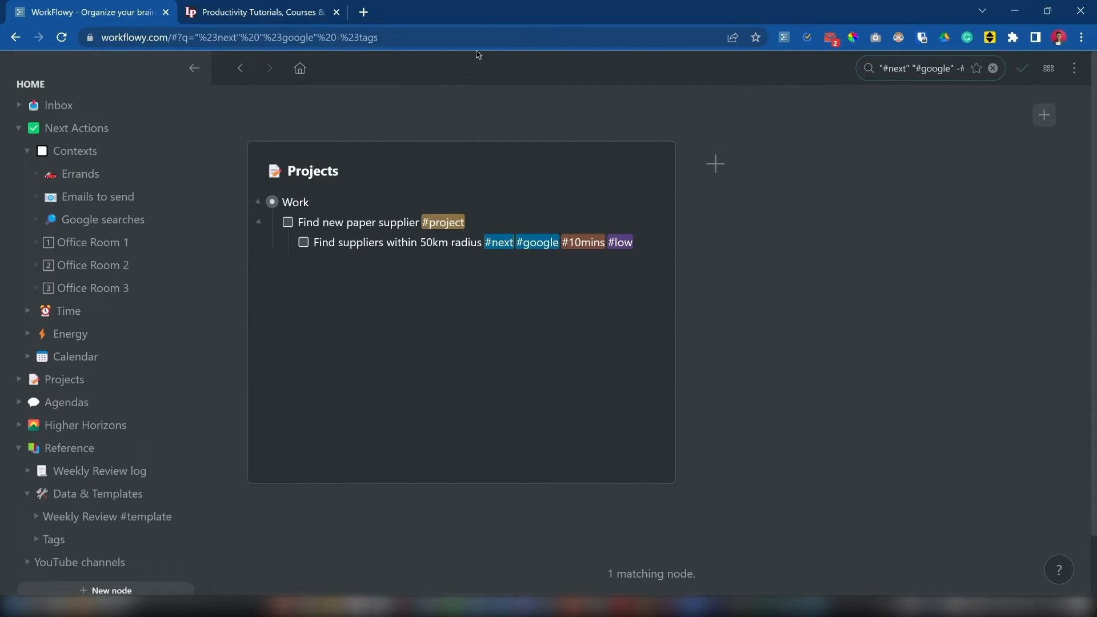
pyautogui.moveTo(443, 38); pyautogui.dragTo(80, 38)
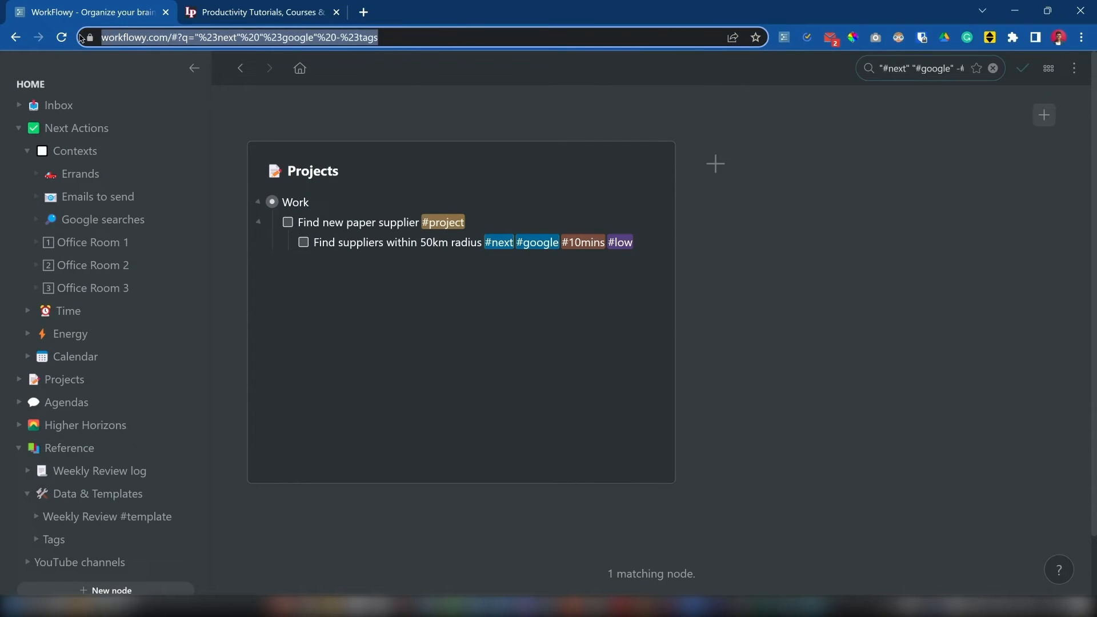
pyautogui.rightClick(389, 36)
pyautogui.click(441, 138)
# Step: Open the Contexts list and examine the text and link address stored in the Office Room 2 link
pyautogui.click(117, 266)
pyautogui.click(75, 151)
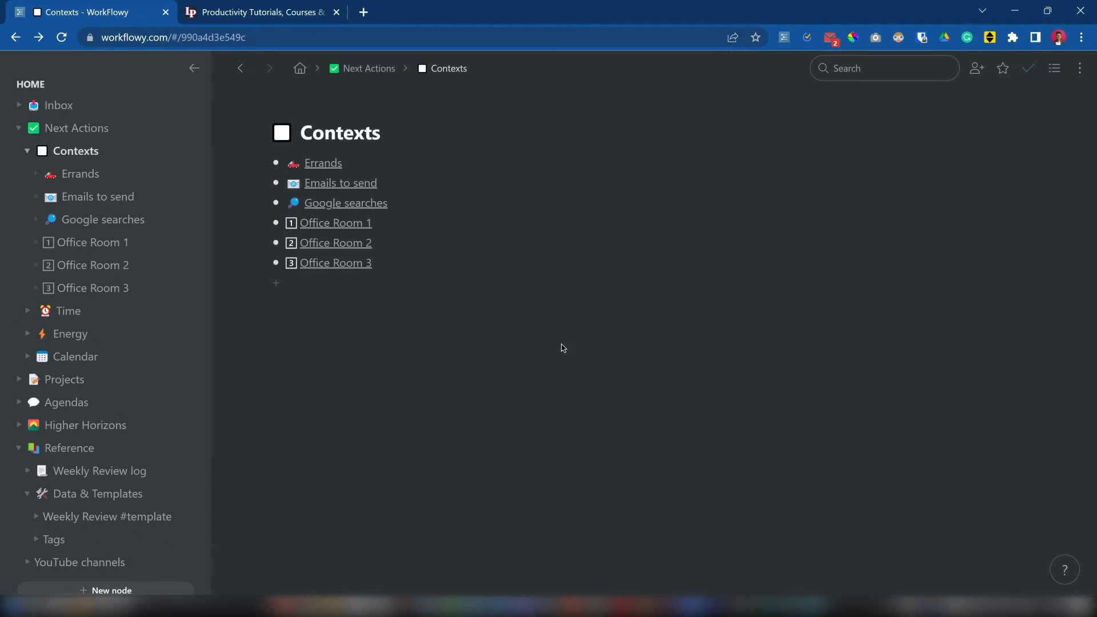
pyautogui.click(381, 245)
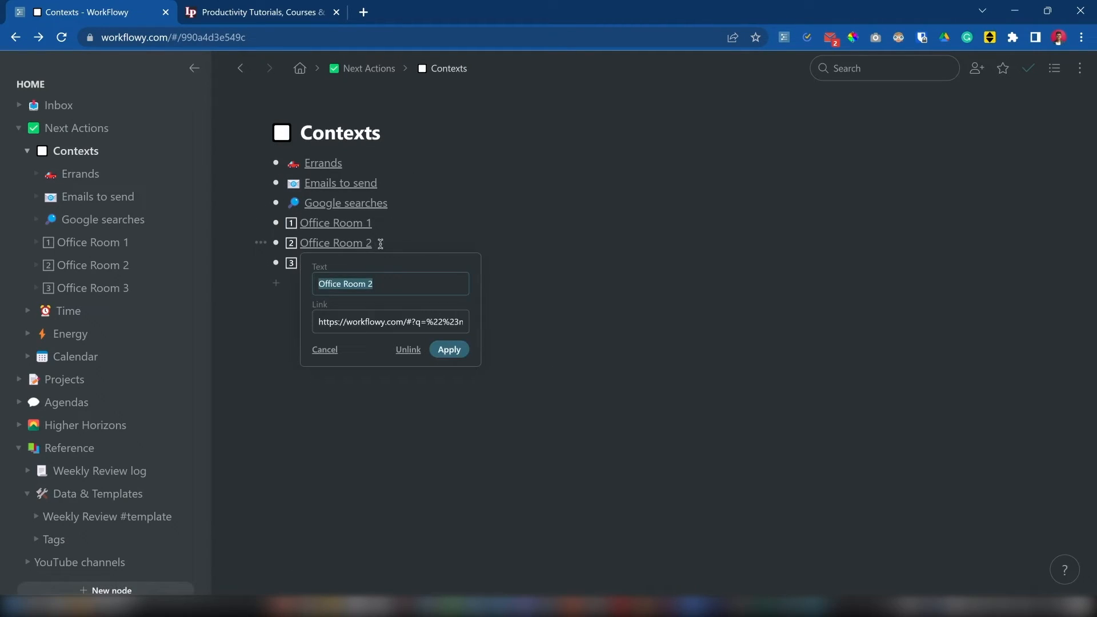
pyautogui.click(332, 287)
pyautogui.moveTo(378, 285); pyautogui.dragTo(463, 322)
pyautogui.click(336, 318)
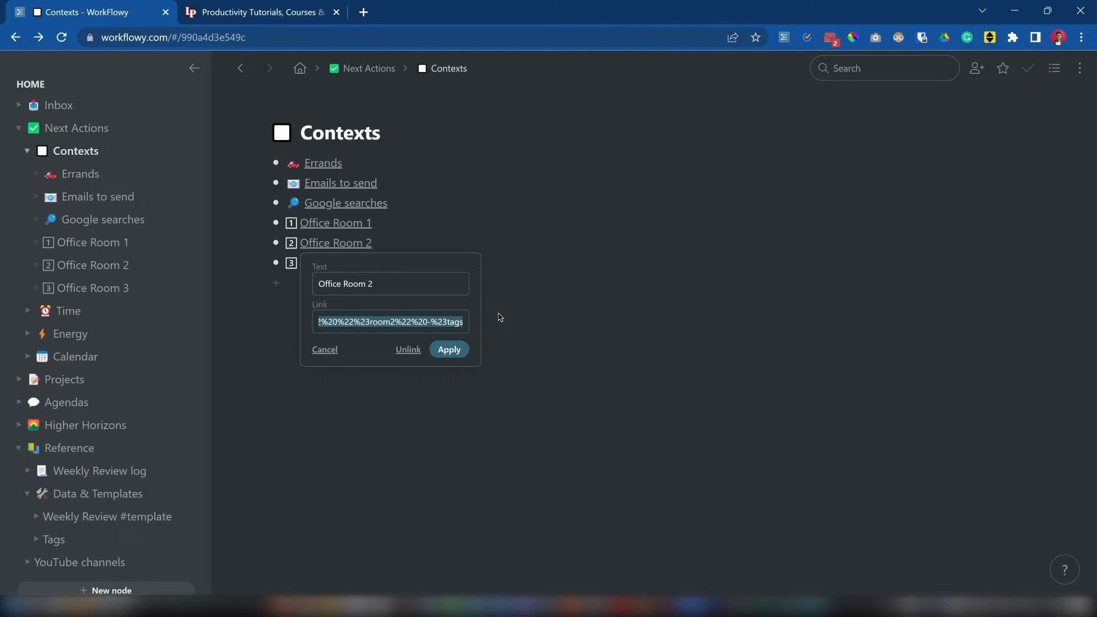
pyautogui.moveTo(409, 320)
pyautogui.mouseDown()
pyautogui.moveTo(284, 329)
pyautogui.moveTo(400, 320)
pyautogui.mouseUp()
pyautogui.click(400, 321)
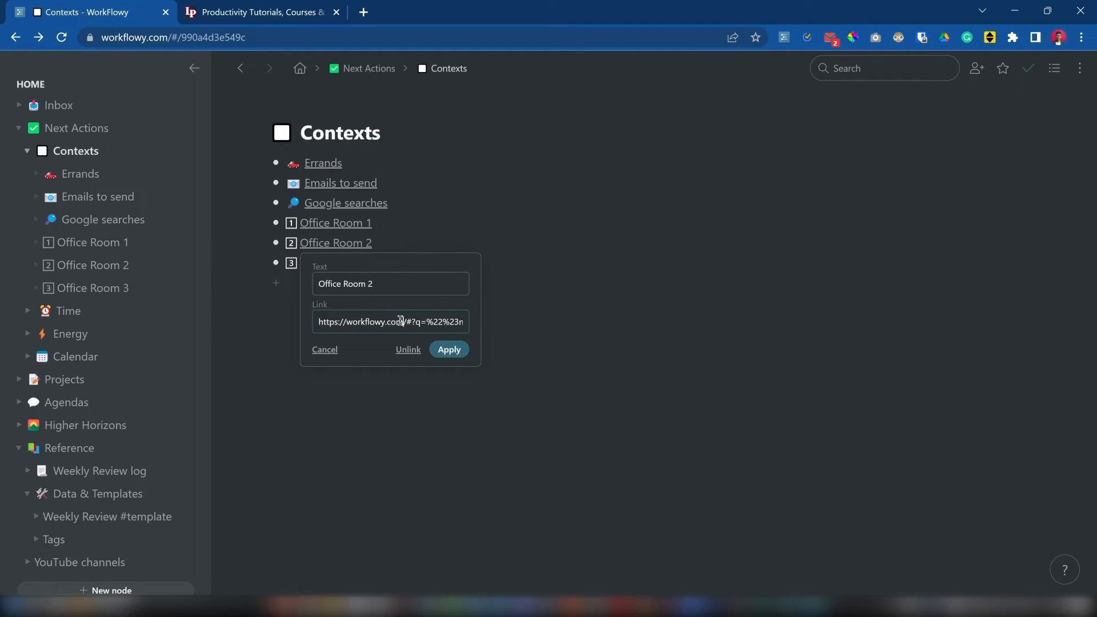
pyautogui.press('Return')
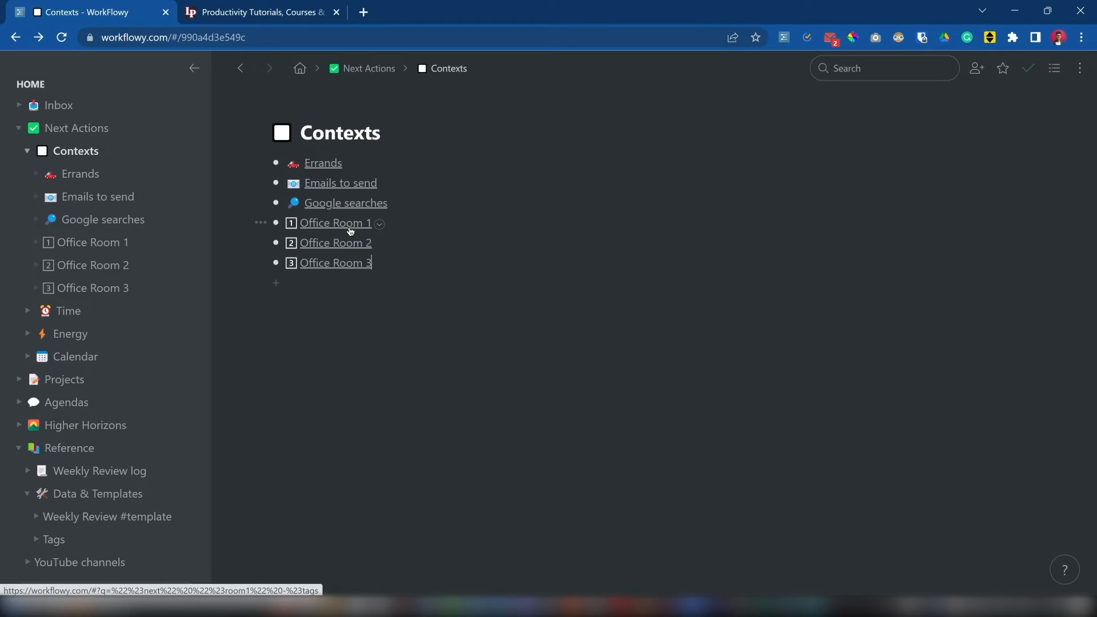
# Step: Show the Next Actions board in full screen and run the linked Today search from Calendar
pyautogui.click(114, 133)
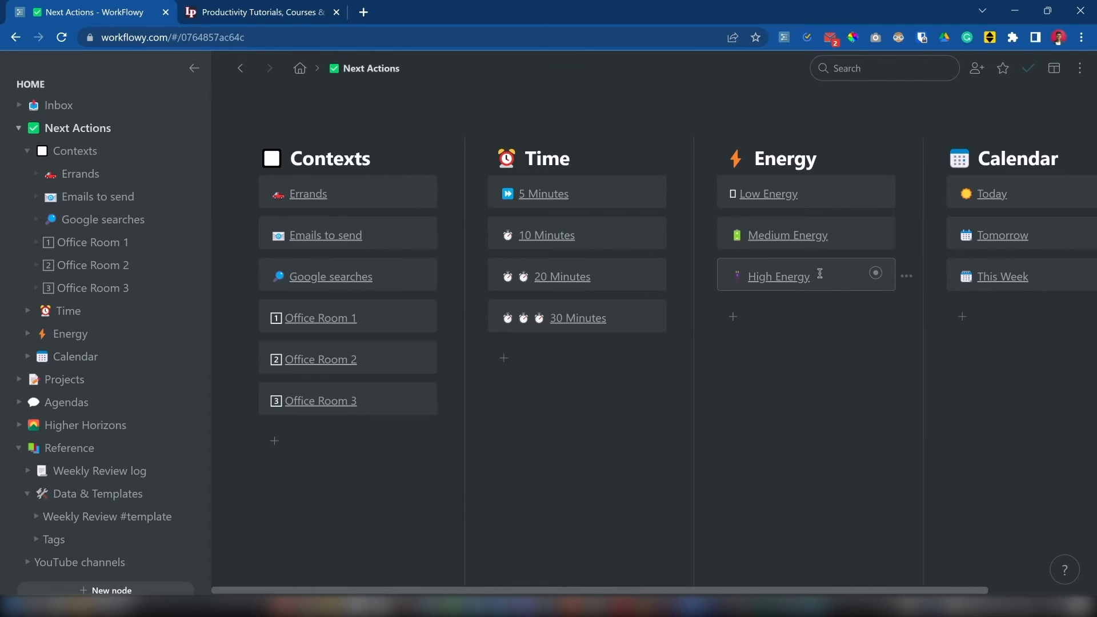
pyautogui.press('F11')
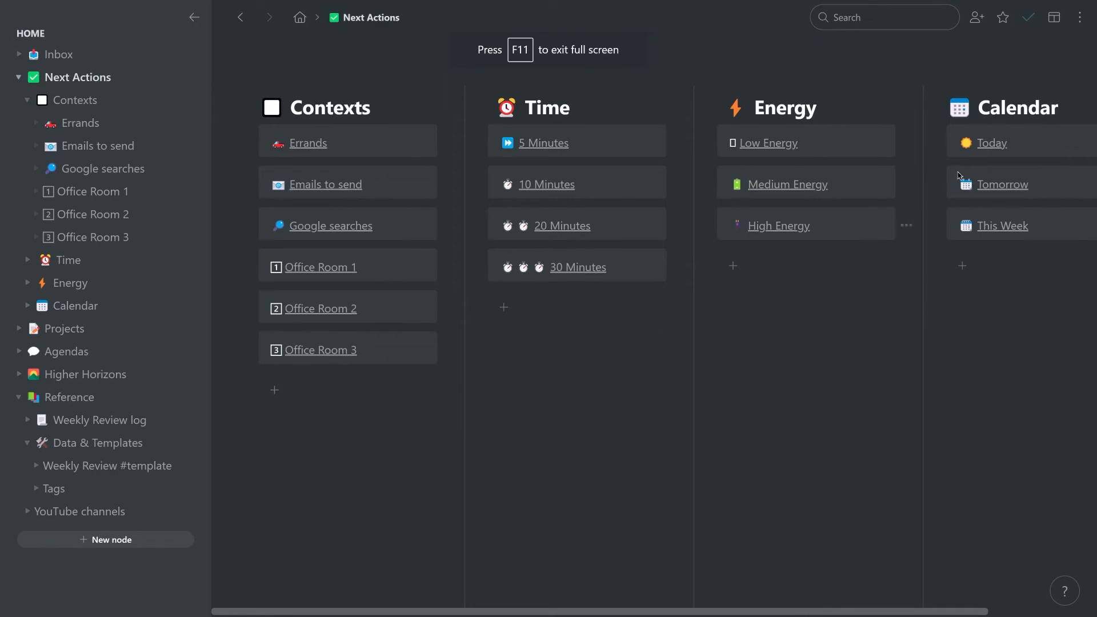
pyautogui.click(1002, 145)
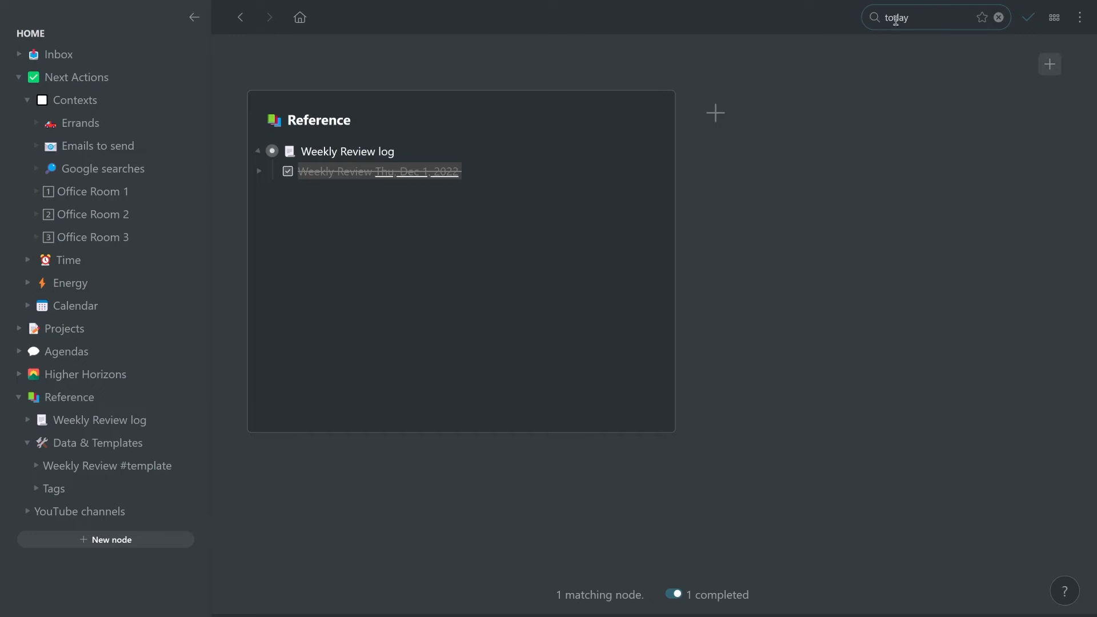
# Step: Look through the search filter suggestions for dates, tags, change history and people
pyautogui.click(915, 18)
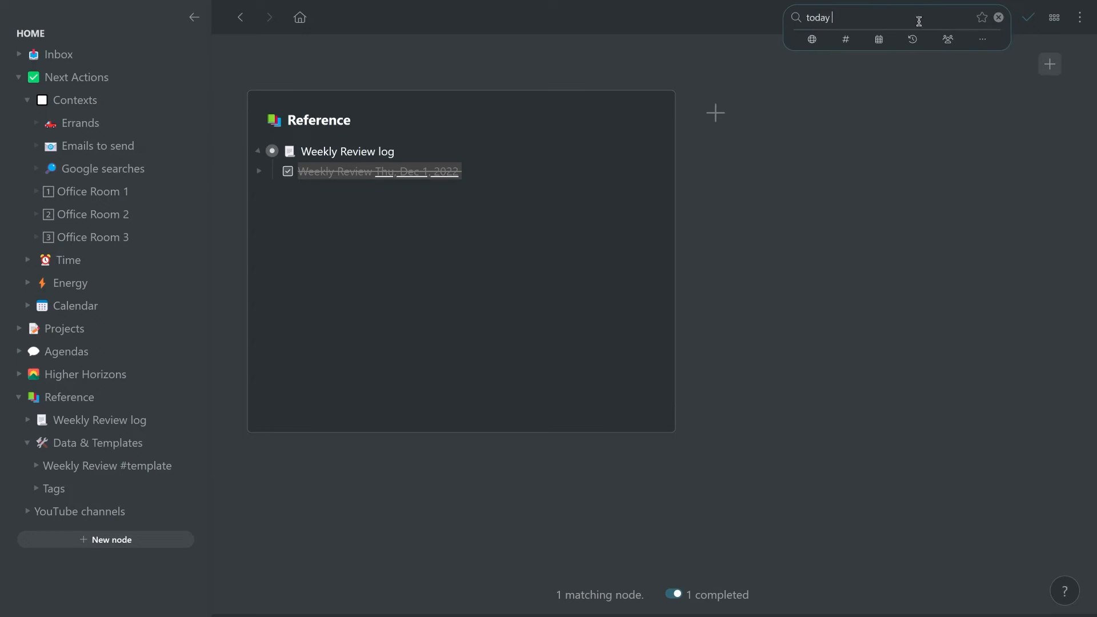
pyautogui.click(918, 42)
pyautogui.click(948, 40)
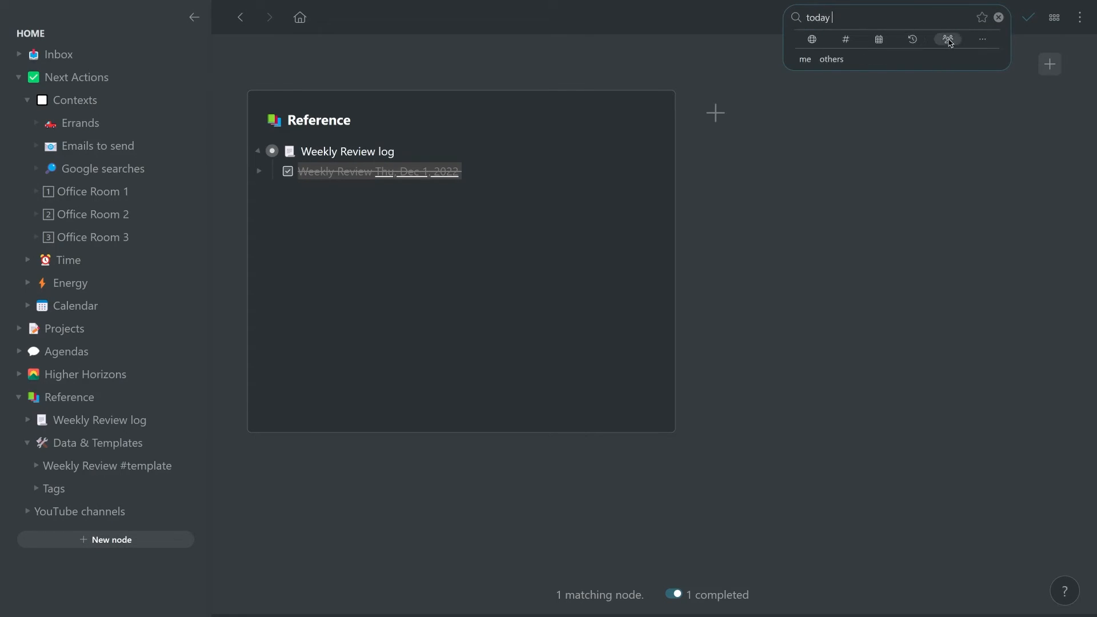
pyautogui.click(875, 43)
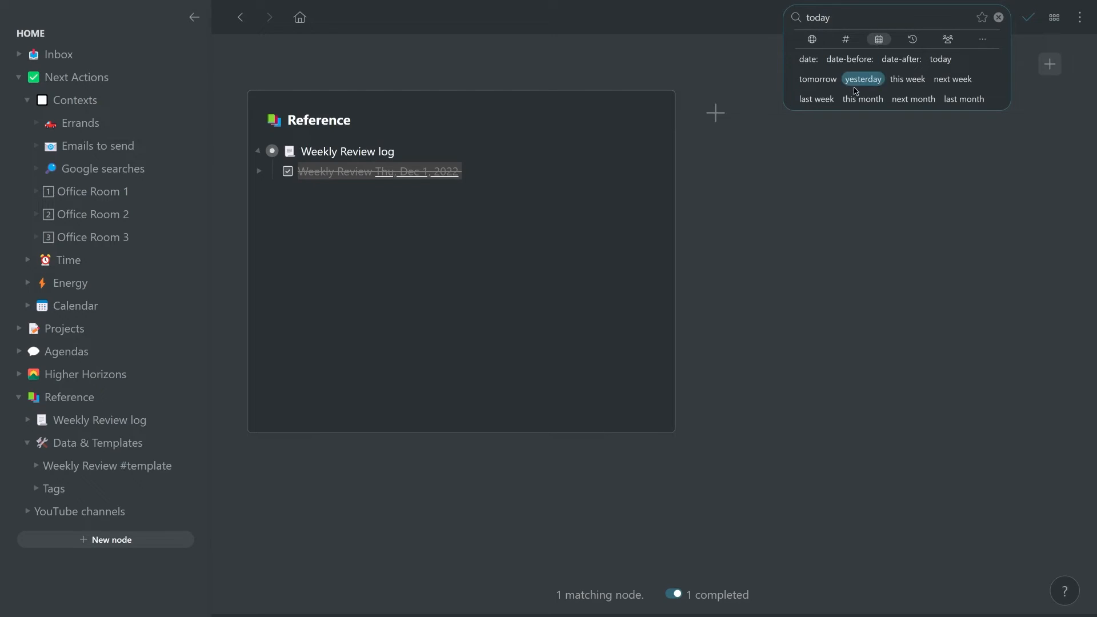
pyautogui.click(812, 40)
pyautogui.click(846, 39)
pyautogui.click(909, 42)
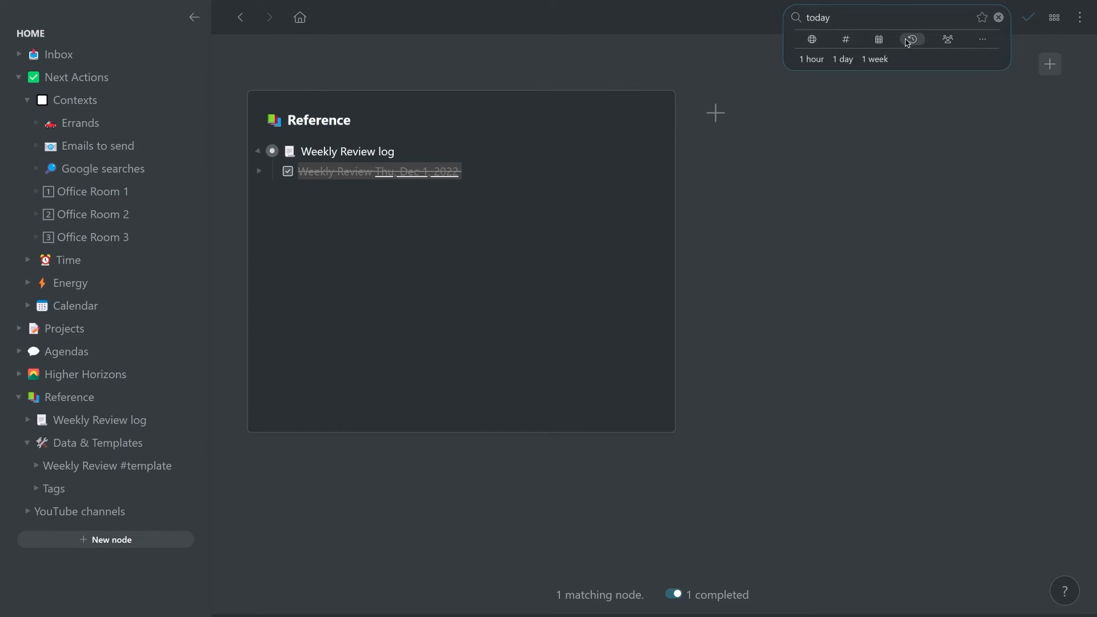
pyautogui.click(891, 130)
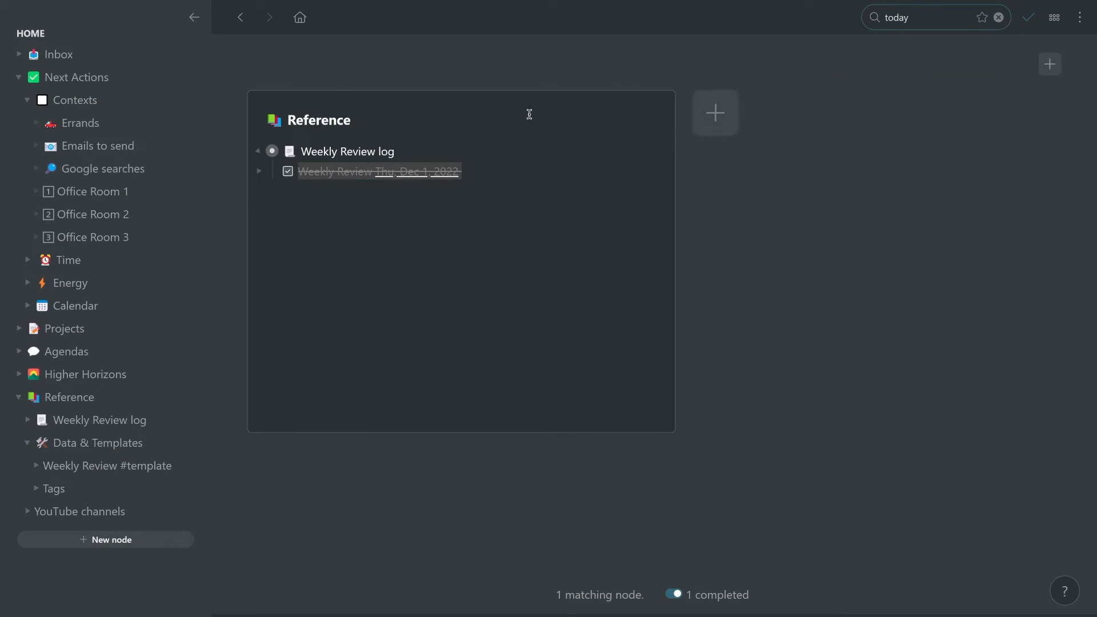
# Step: Check the layout options of the Next Actions board and run its linked Emails to send search
pyautogui.click(80, 78)
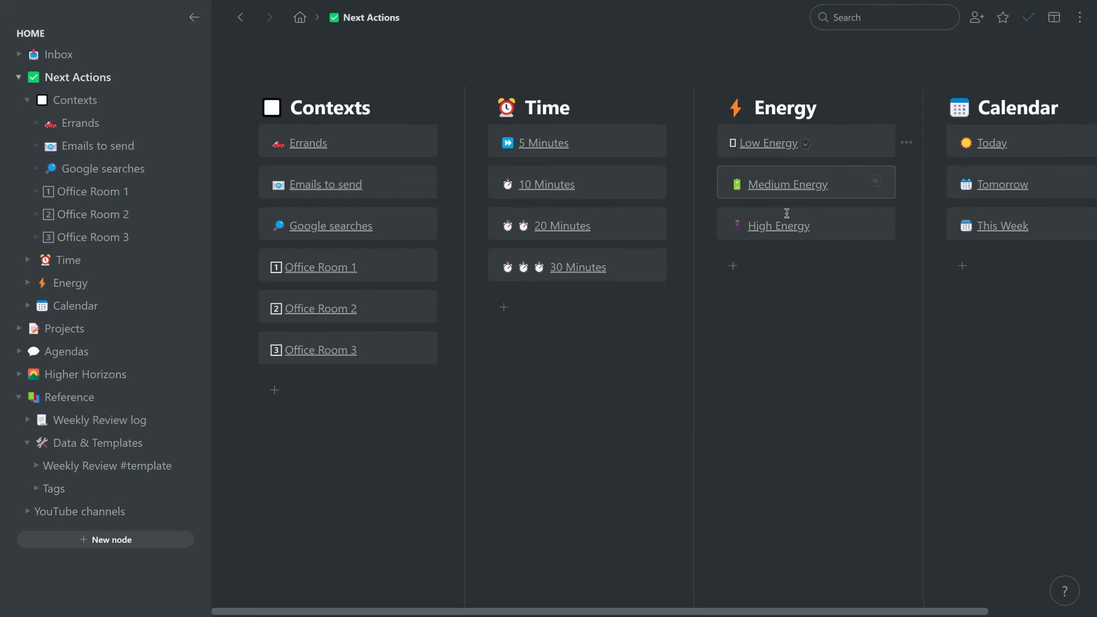
pyautogui.click(1055, 17)
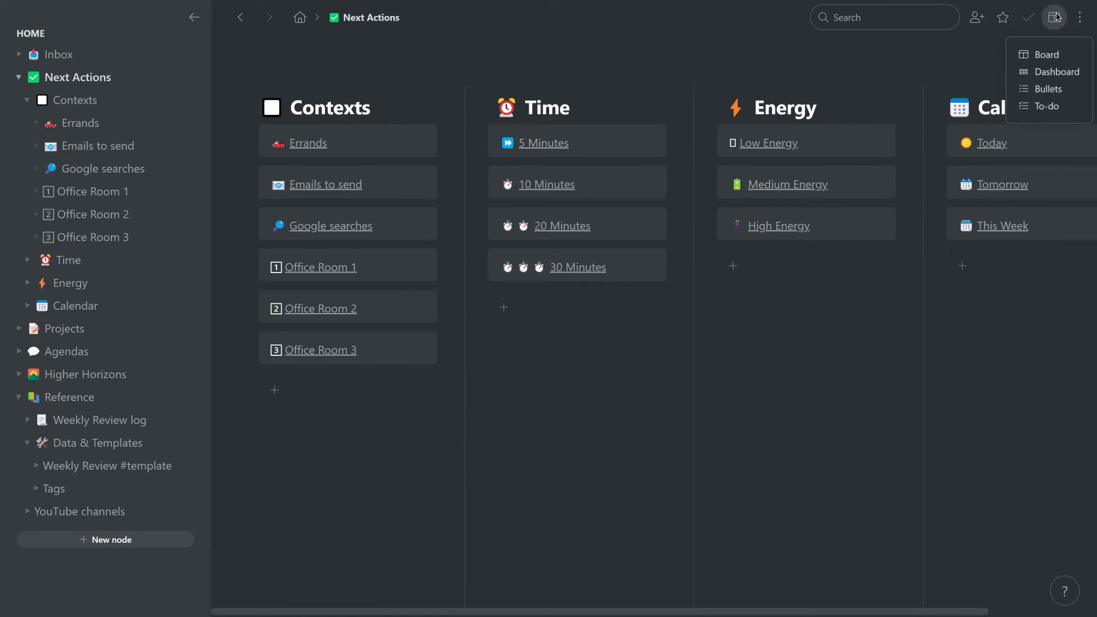
pyautogui.click(1056, 17)
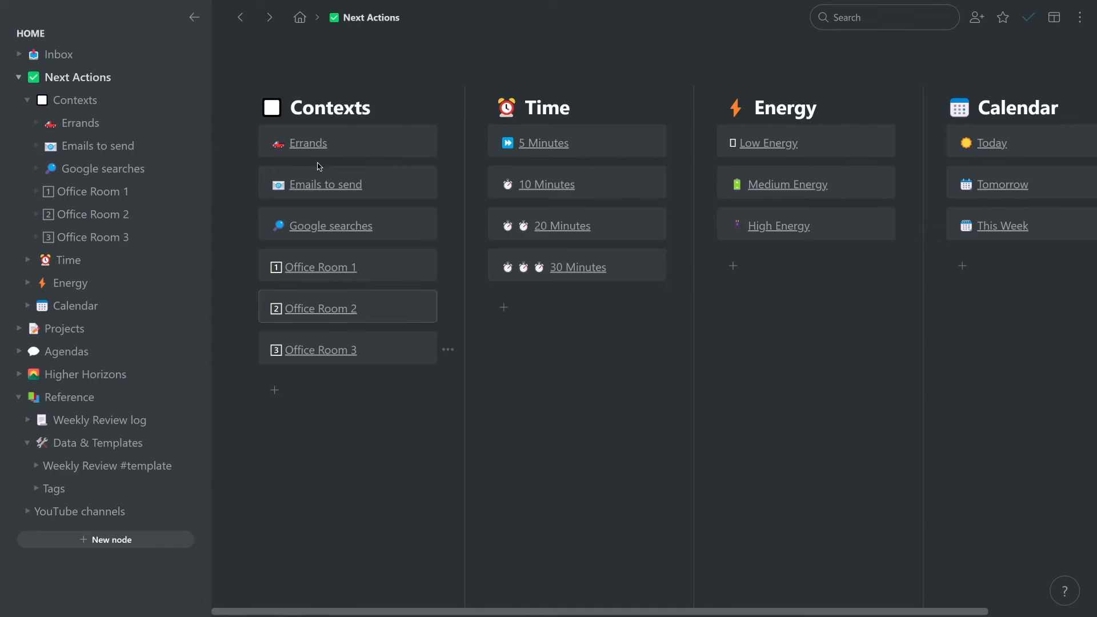
pyautogui.click(315, 187)
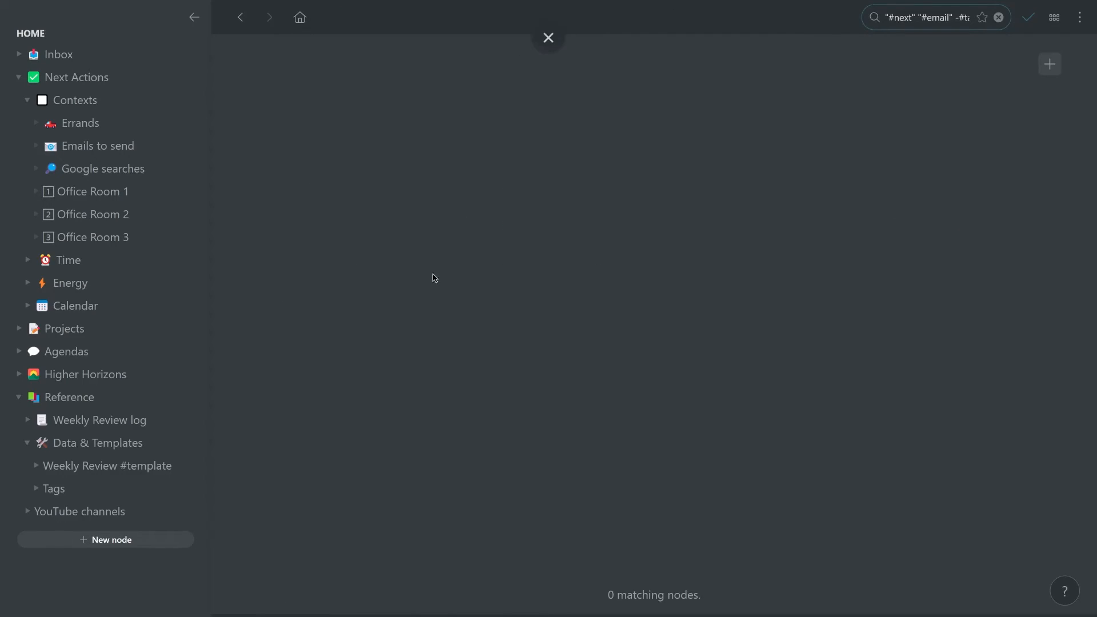
pyautogui.click(244, 27)
# Step: Run the Google searches link and add today's date, Thu, Dec 1, 2022, to the "Find new paper supplier" project
pyautogui.click(319, 228)
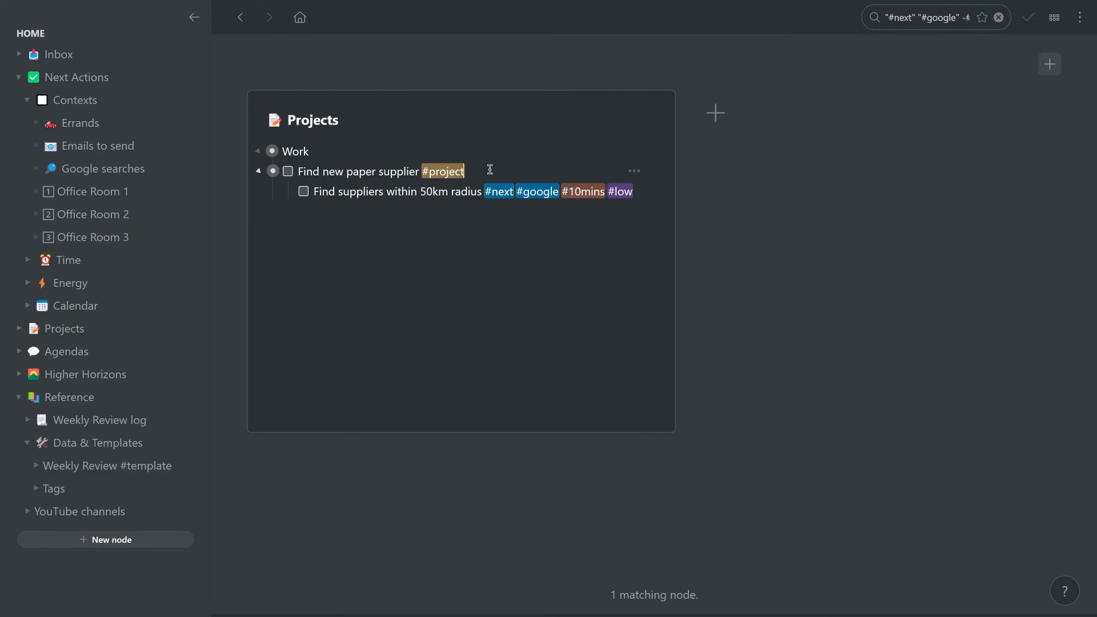
pyautogui.write('today')
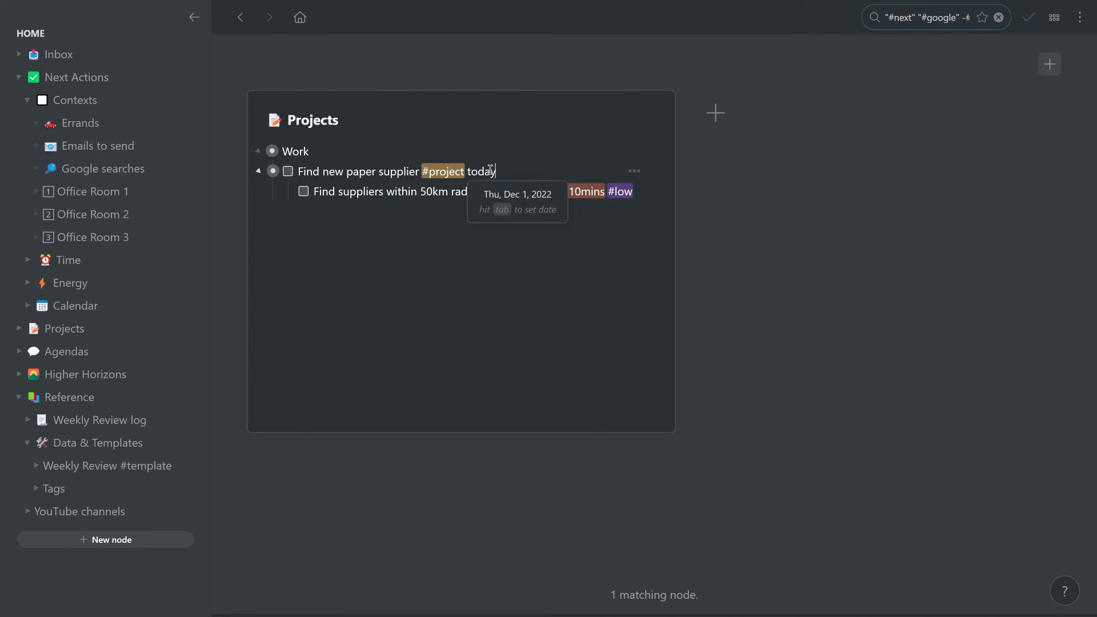
pyautogui.press('Tab')
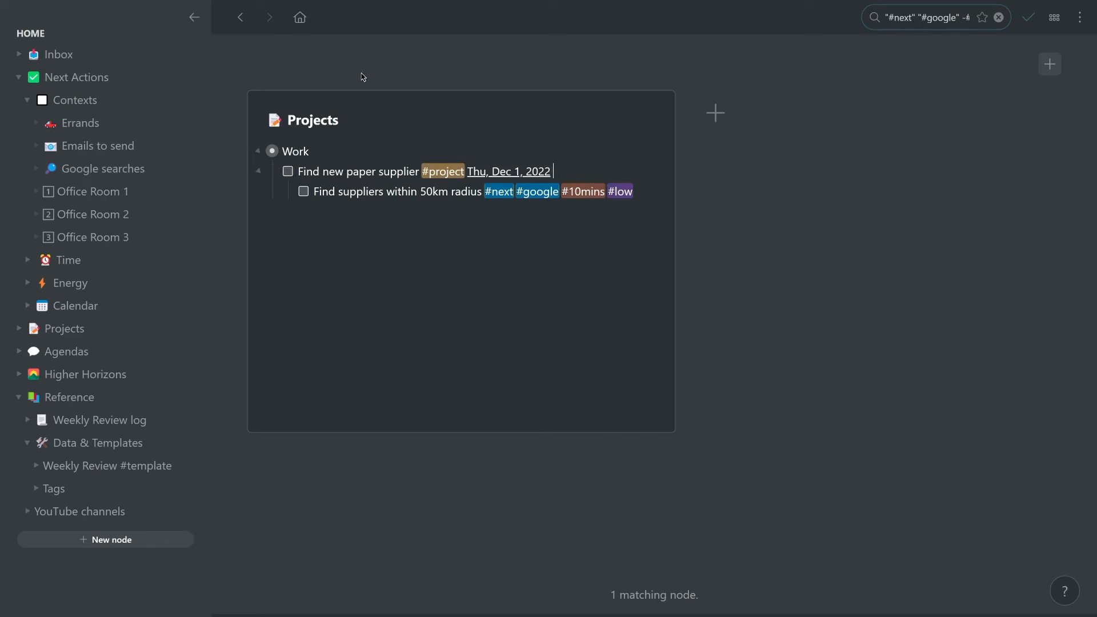
# Step: Run the linked Today search from the Next Actions board and return to the board
pyautogui.click(246, 26)
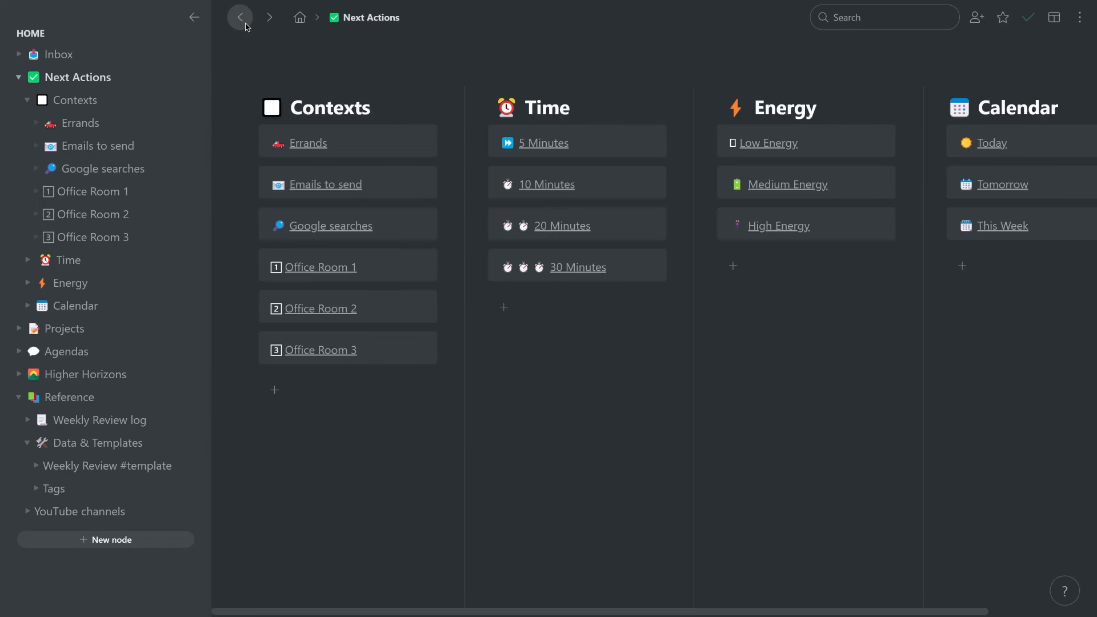
pyautogui.click(993, 147)
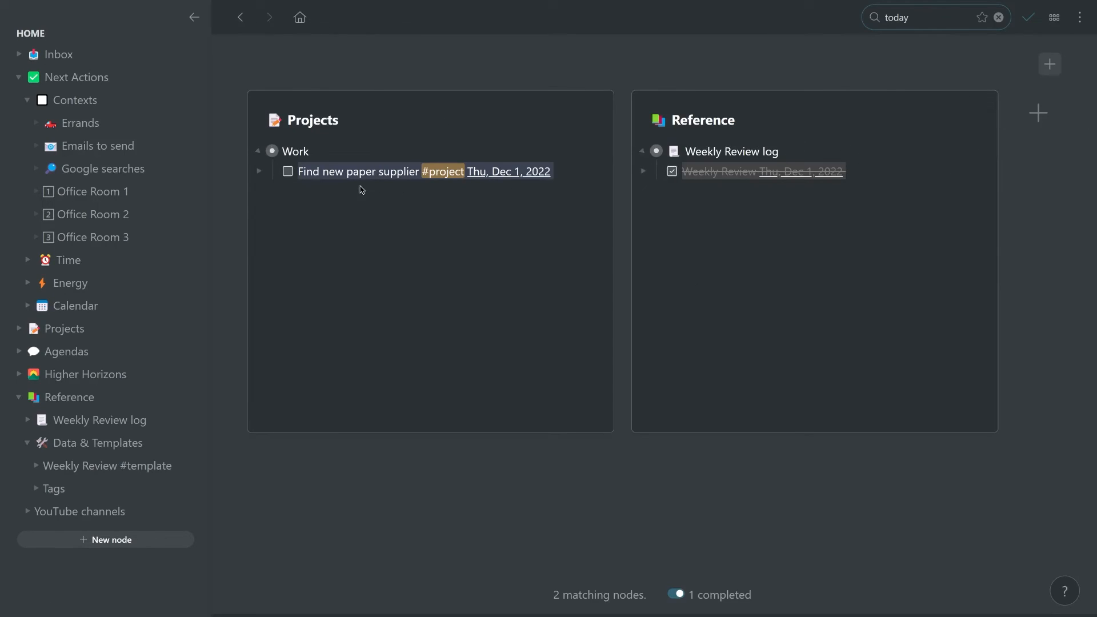
pyautogui.click(240, 17)
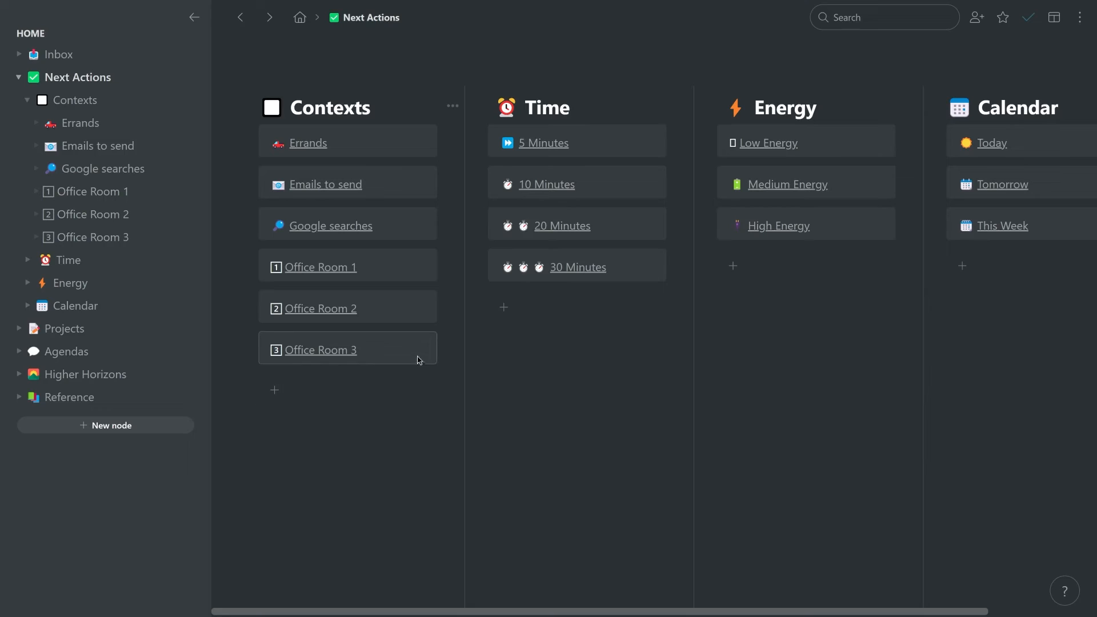
# Step: Open the Office Room 2 node itself from the Contexts column and star it
pyautogui.moveTo(394, 311)
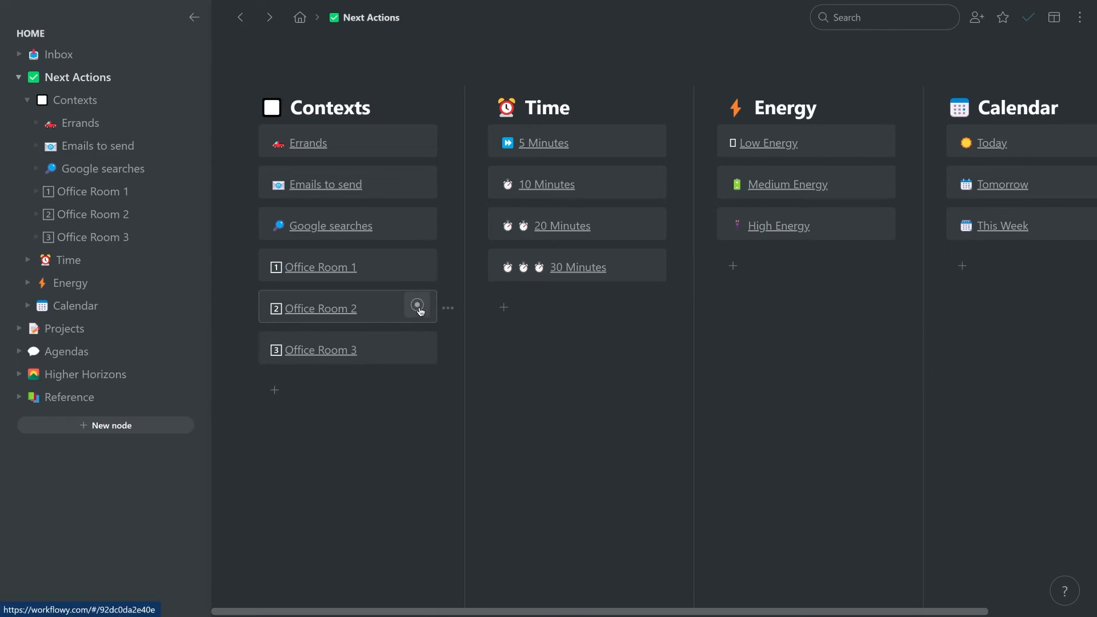
pyautogui.click(418, 306)
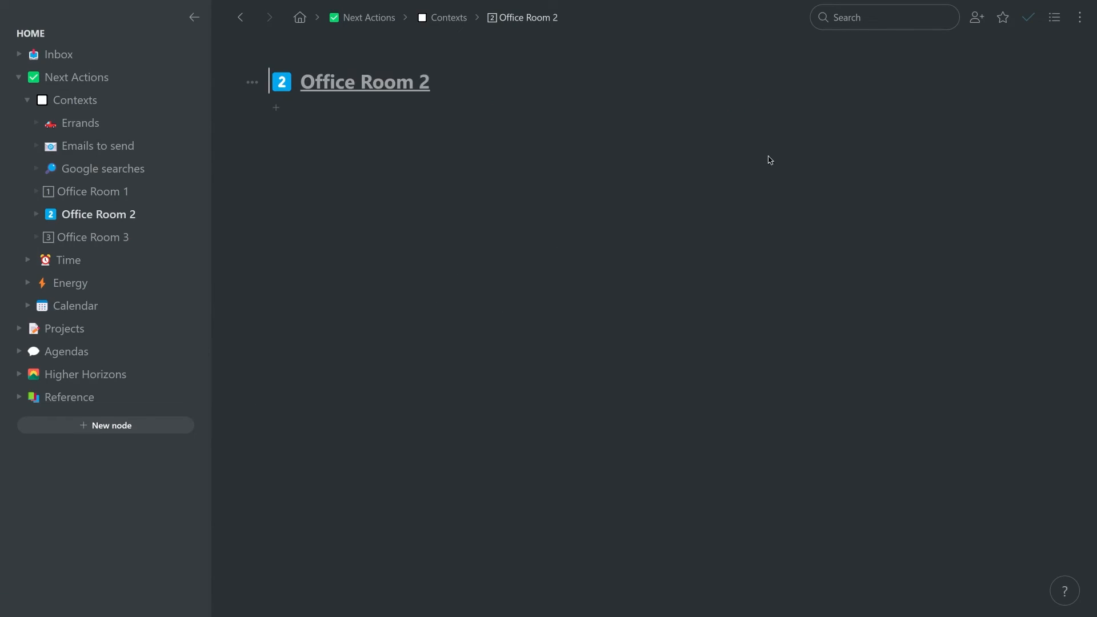
pyautogui.click(1003, 18)
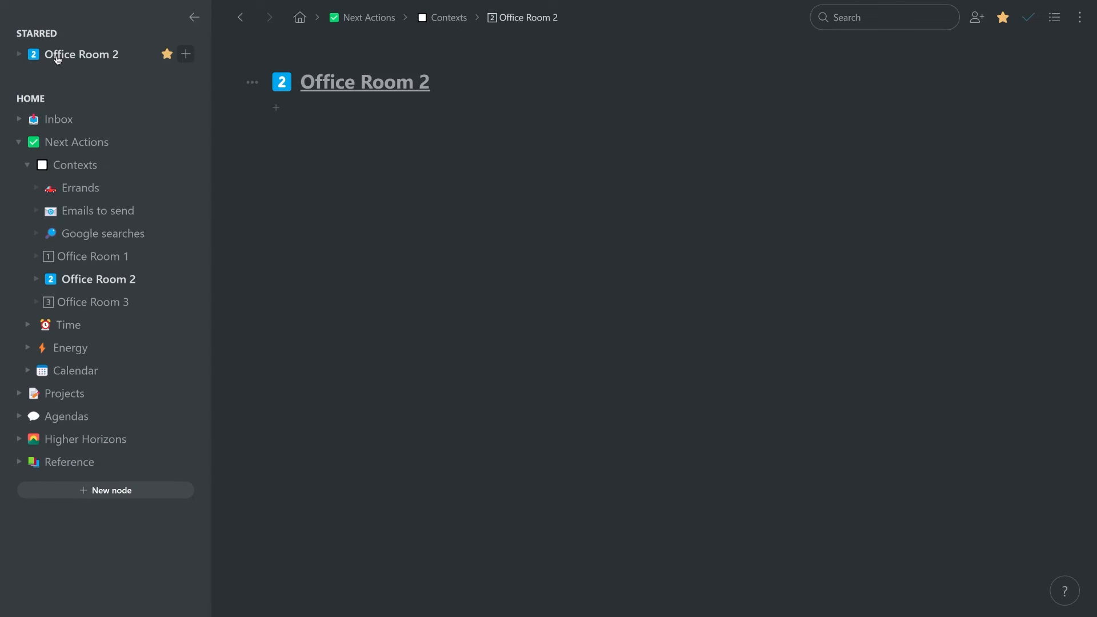
# Step: Switch from Inbox to the starred Office Room 2 node and run the search linked in its title
pyautogui.click(58, 119)
pyautogui.click(83, 54)
pyautogui.click(375, 88)
pyautogui.click(121, 59)
pyautogui.click(333, 86)
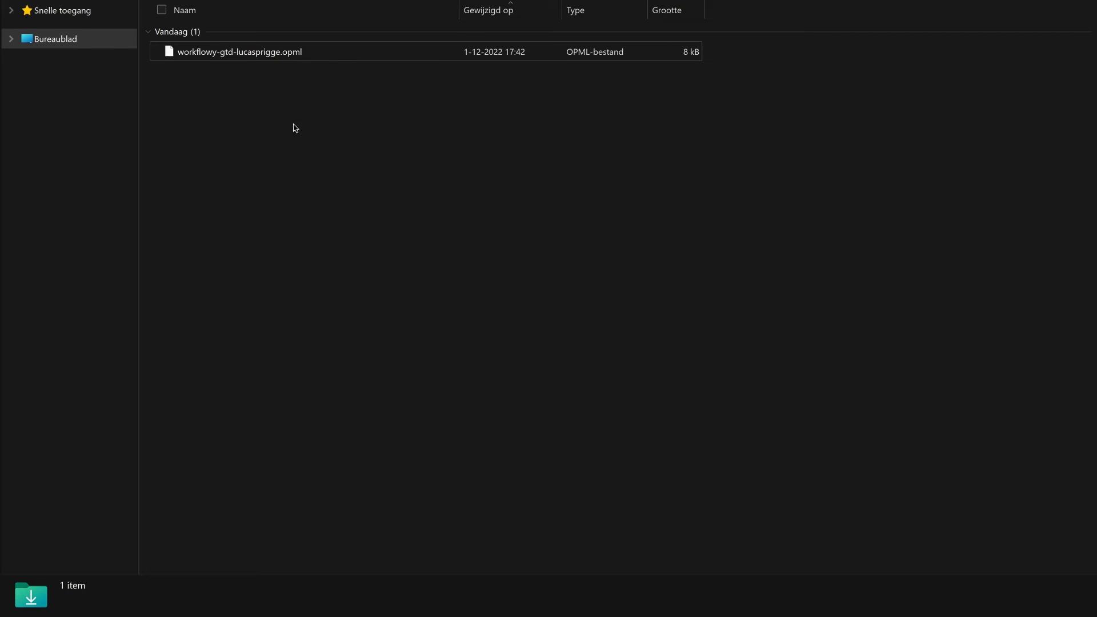
# Step: Open the downloaded WorkFlowy GTD template .opml file in Notepad (Kladblok), set as default for .opml files, and maximize it
pyautogui.click(318, 59)
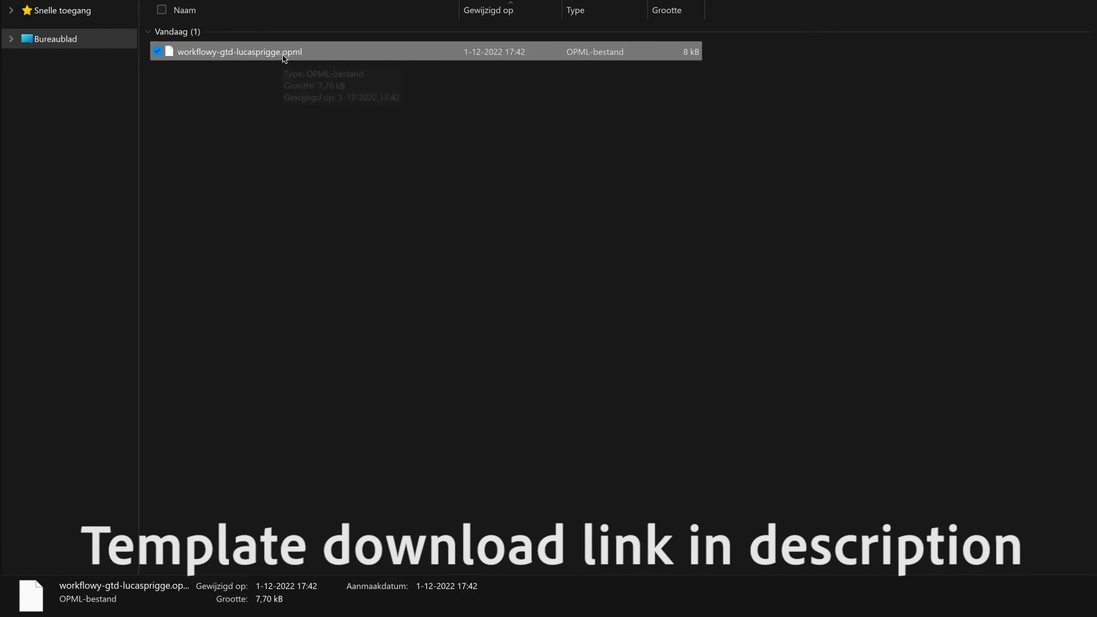
pyautogui.rightClick(316, 55)
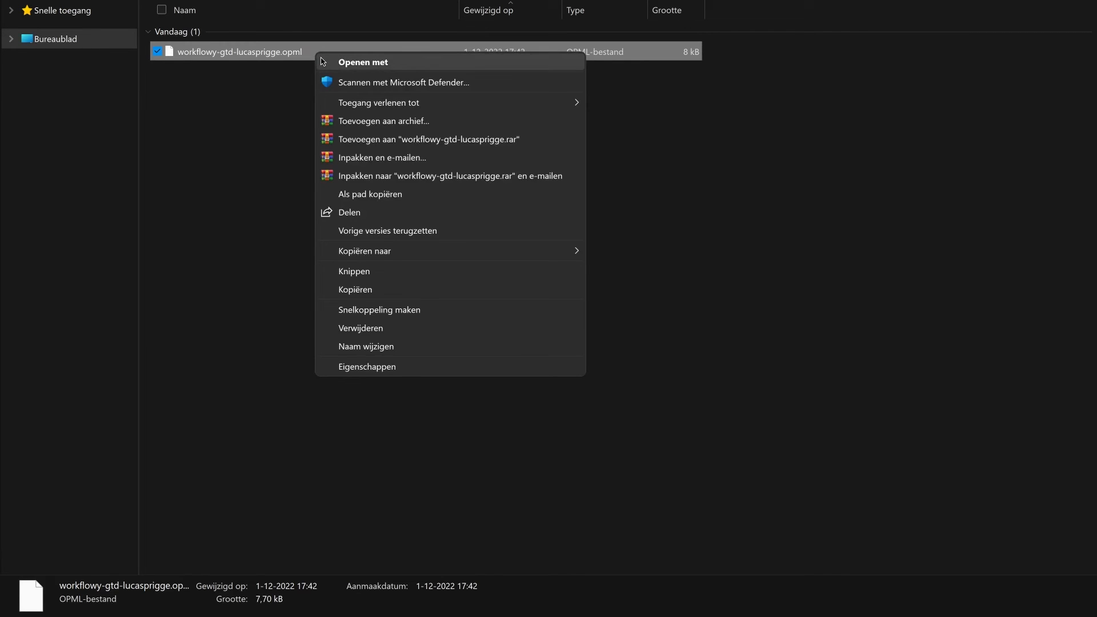
pyautogui.click(323, 62)
pyautogui.click(451, 208)
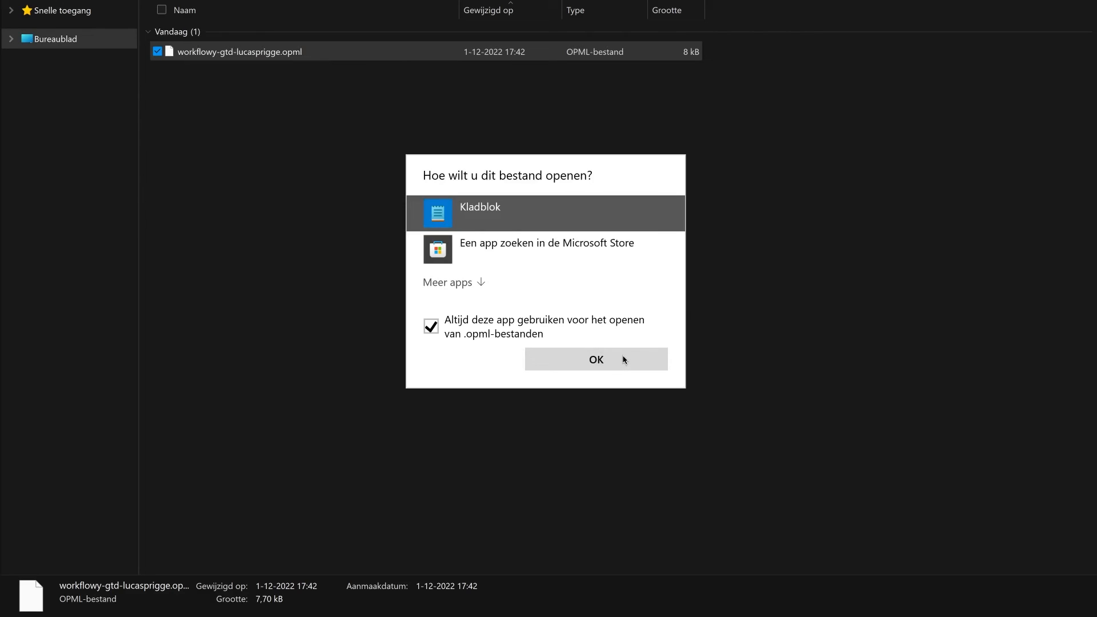
pyautogui.click(612, 360)
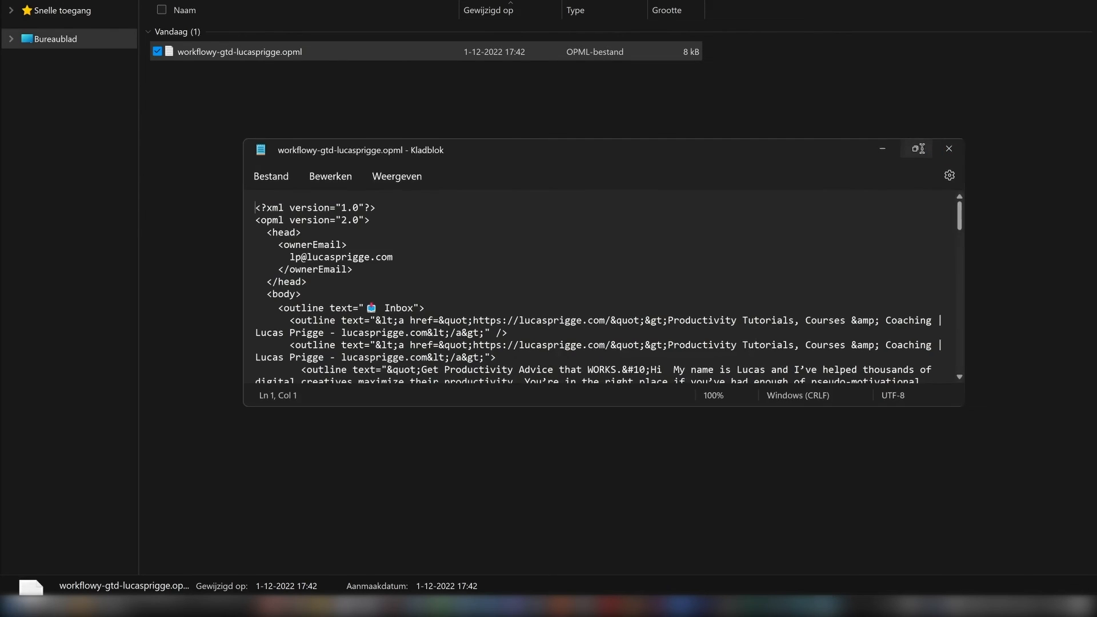
pyautogui.click(914, 149)
# Step: Look through the template's OPML outline and select all of its text
pyautogui.scroll(-1, 284, 156)
pyautogui.click(284, 158)
pyautogui.scroll(-4, 278, 214)
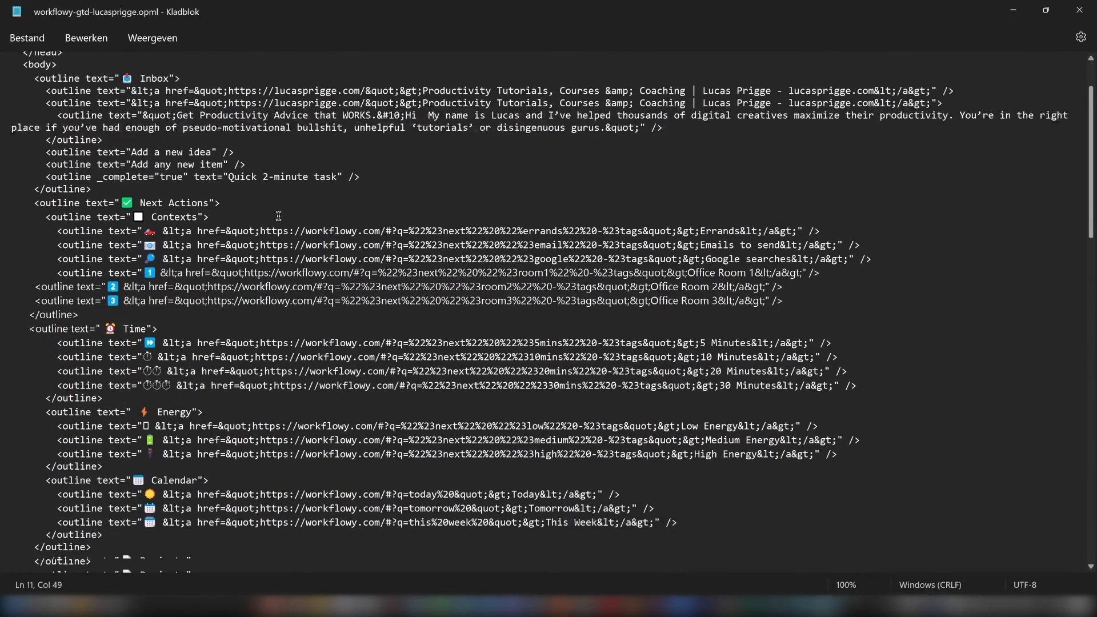
pyautogui.scroll(-10, 277, 214)
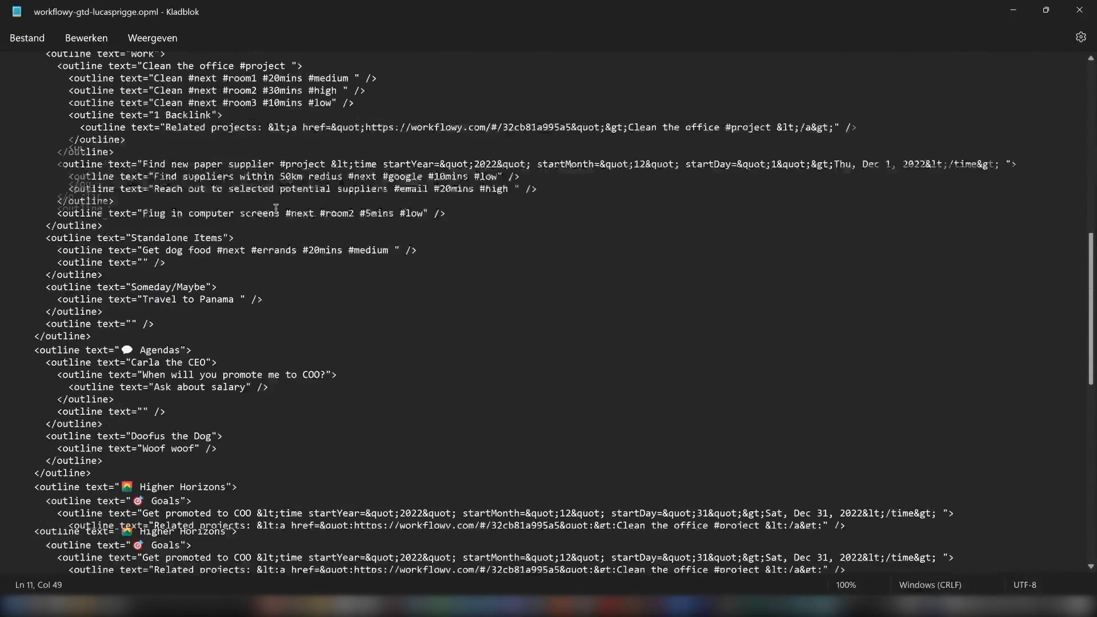
pyautogui.scroll(14, 276, 208)
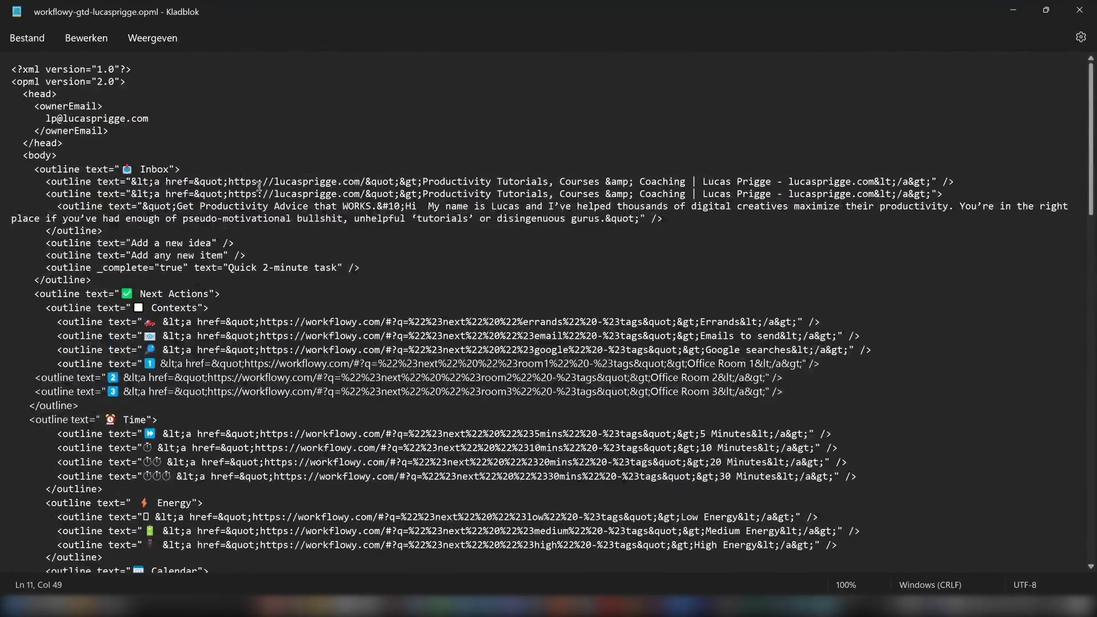
pyautogui.click(178, 75)
pyautogui.hotkey('ctrl', 'a')
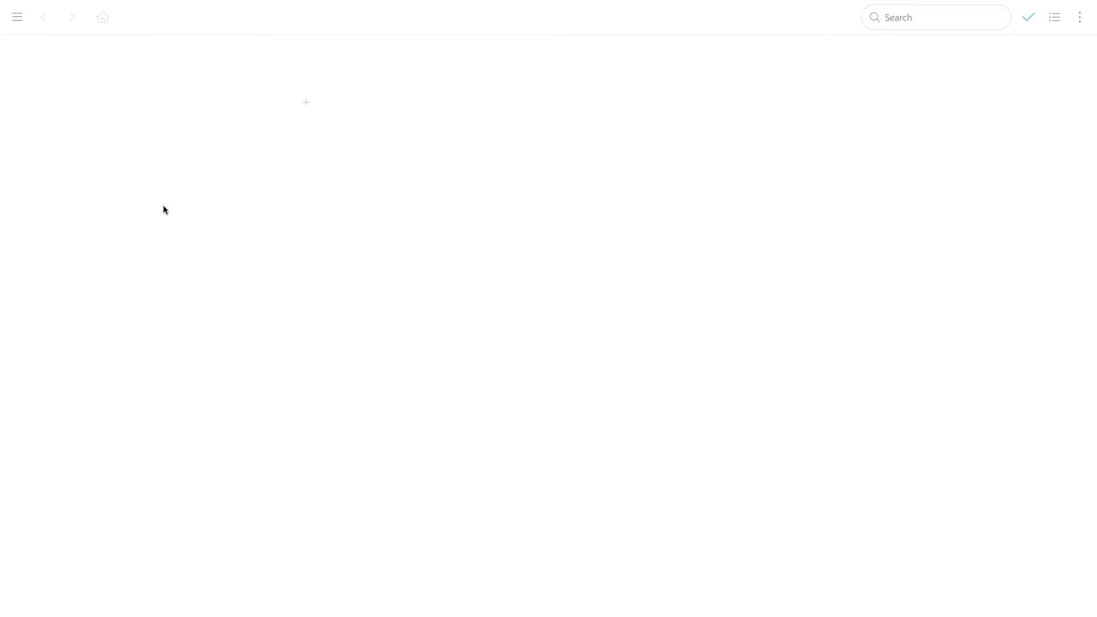
# Step: Paste the copied OPML template into the empty WorkFlowy account and look through the whole imported outline
pyautogui.click(306, 102)
pyautogui.hotkey('ctrl', 'v')
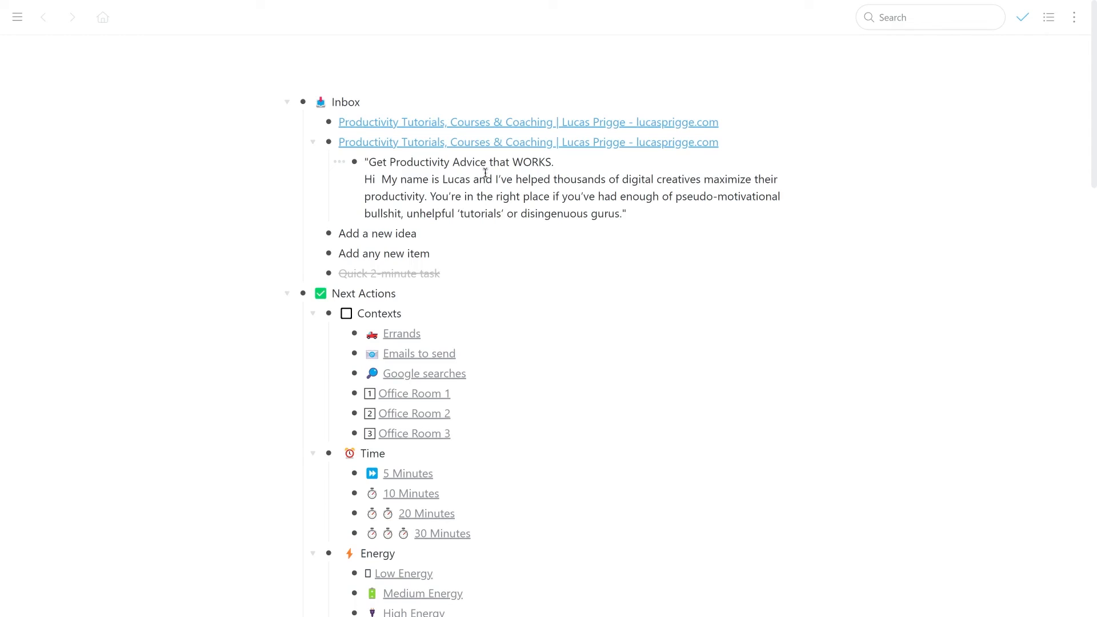
pyautogui.scroll(-15, 490, 170)
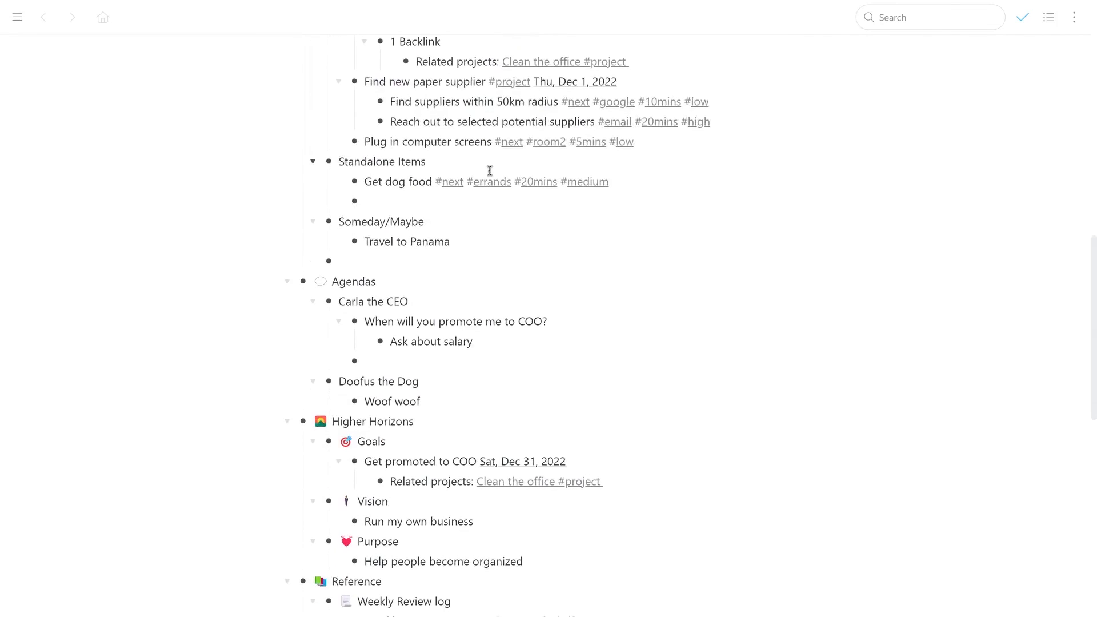
pyautogui.scroll(-7, 490, 170)
pyautogui.scroll(5, 490, 170)
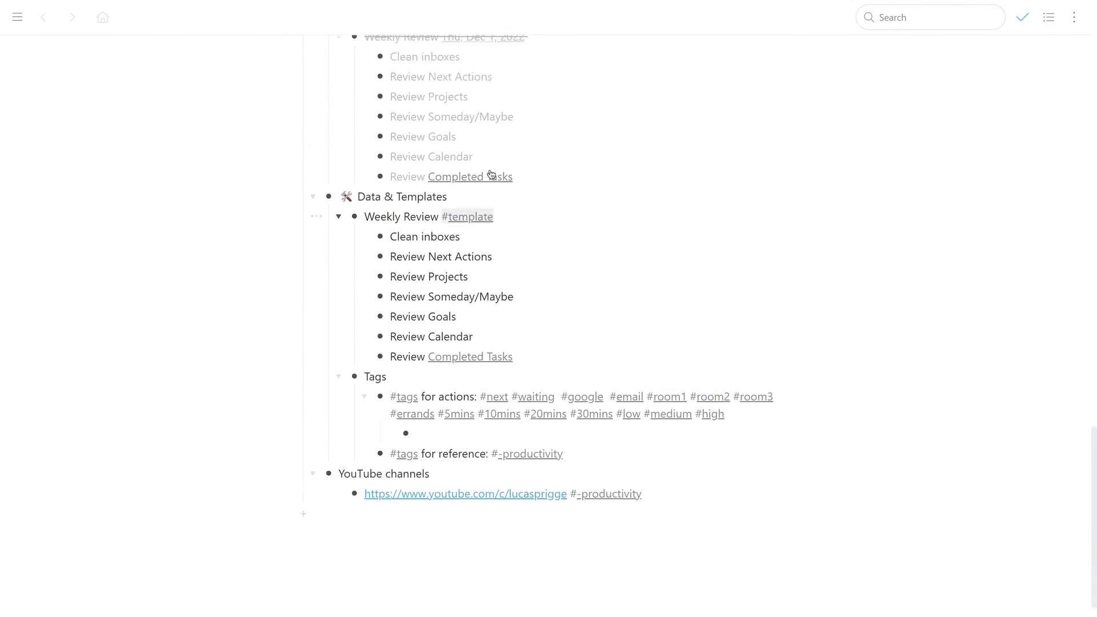
pyautogui.scroll(-5, 490, 170)
pyautogui.scroll(13, 490, 171)
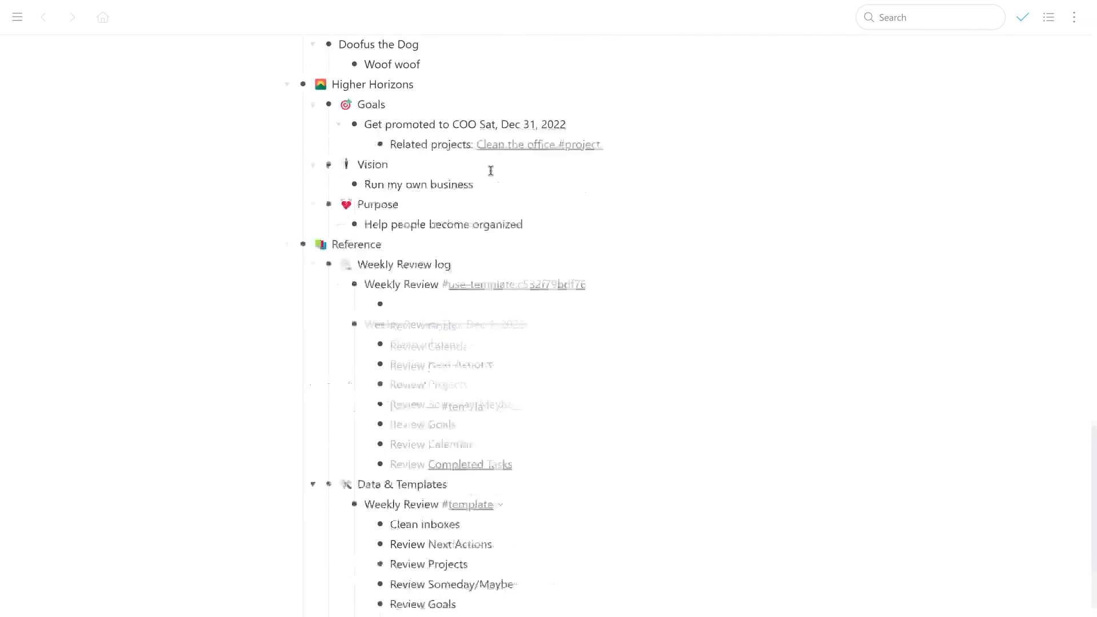
pyautogui.scroll(10, 490, 170)
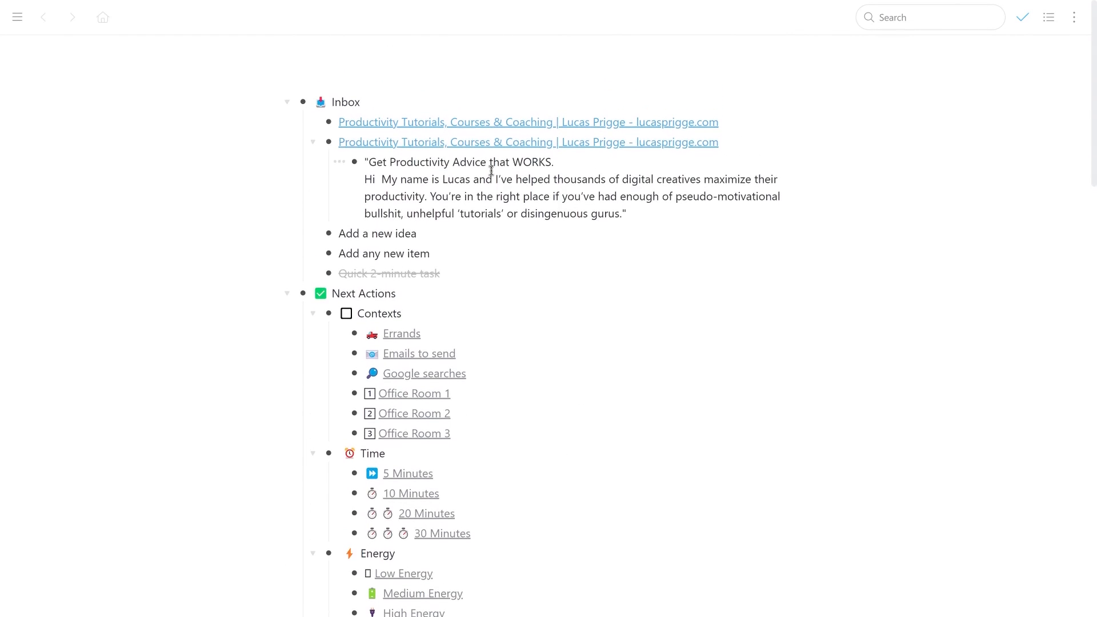
# Step: Display the Next Actions node in Board layout and open the Inbox node, with the node list shown alongside
pyautogui.click(18, 17)
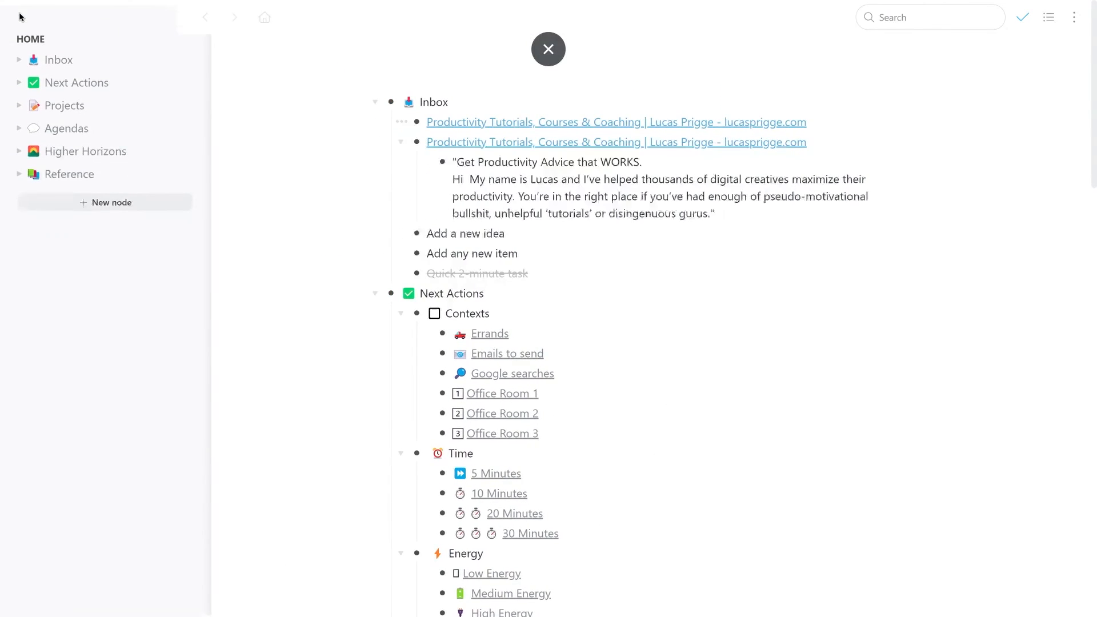
pyautogui.click(47, 78)
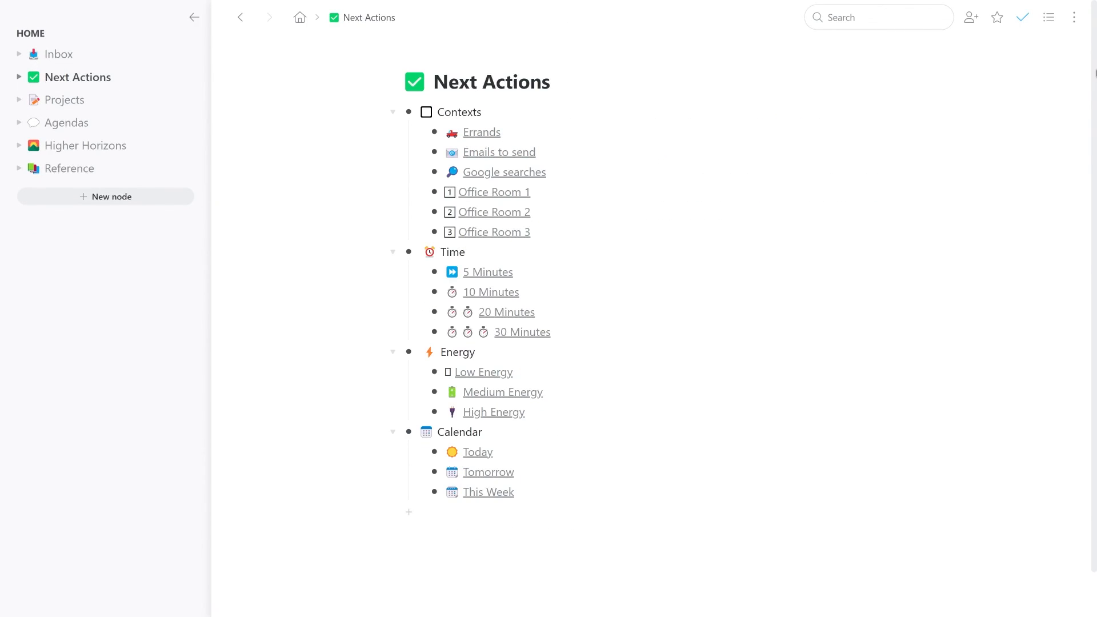
pyautogui.click(1059, 21)
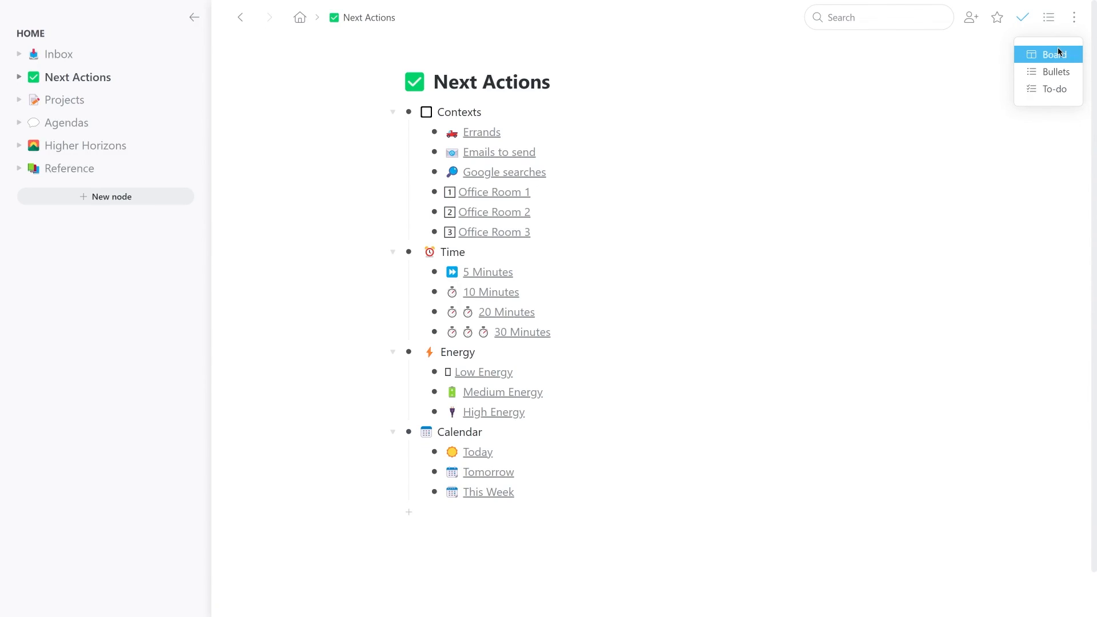
pyautogui.click(1059, 53)
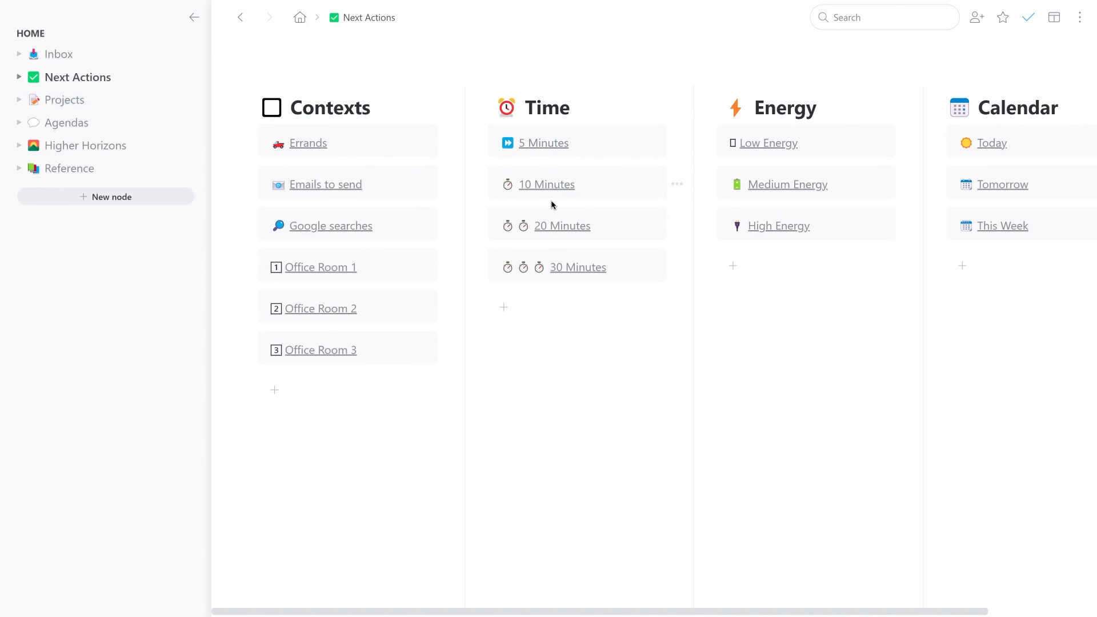
pyautogui.click(99, 58)
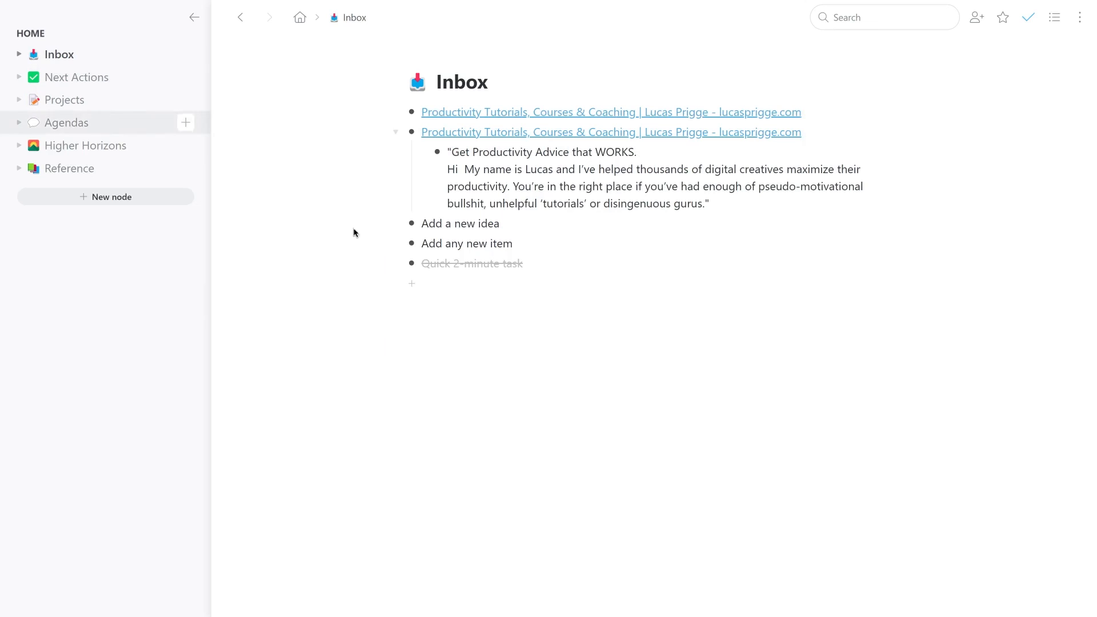